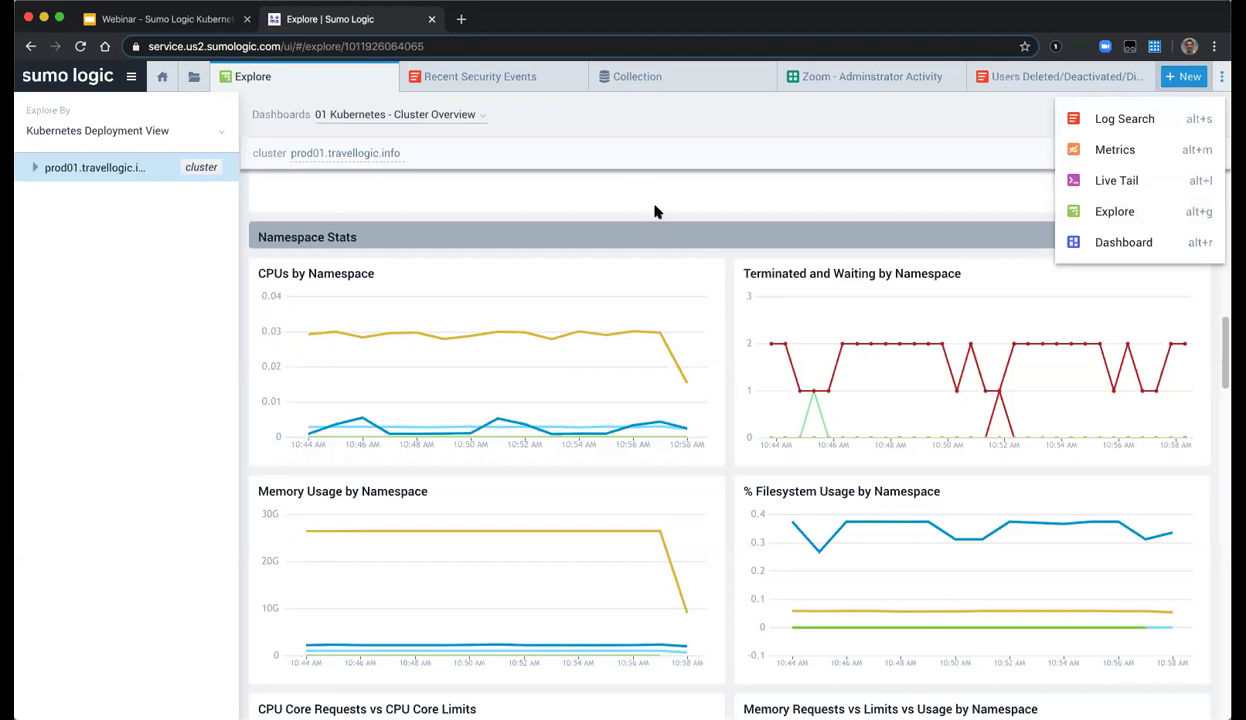
# - Review the Cluster Overview dashboard's cluster stats, errors, security rules and running pods, and inspect the Terminated and Waiting by Namespace chart
pyautogui.scroll(-10, 759, 242)
pyautogui.scroll(5, 755, 255)
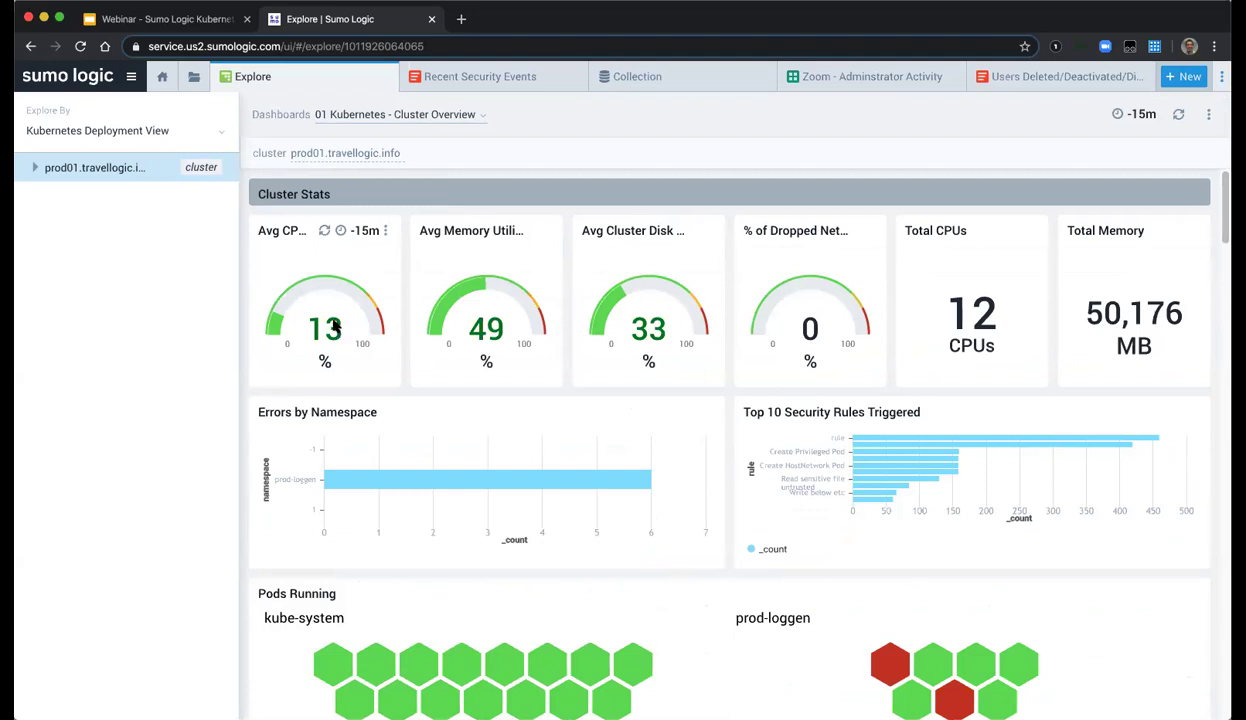
pyautogui.scroll(-2, 742, 357)
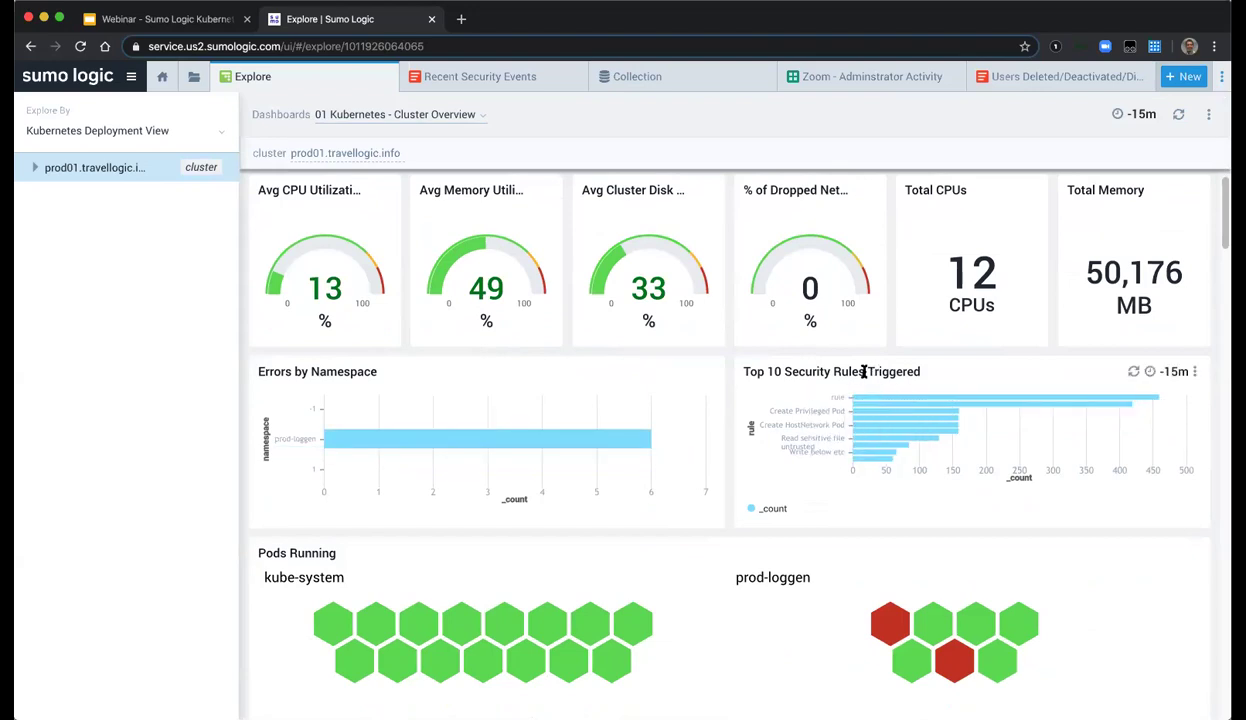
pyautogui.scroll(-4, 826, 403)
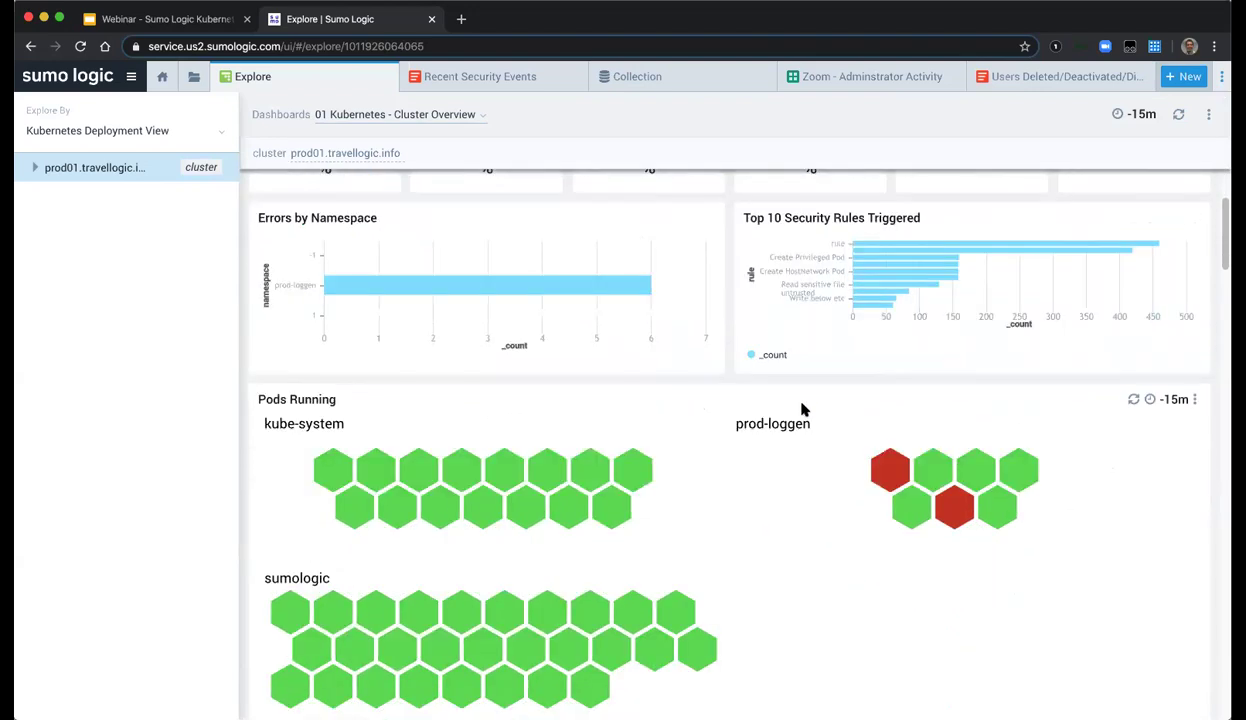
pyautogui.scroll(-1, 804, 406)
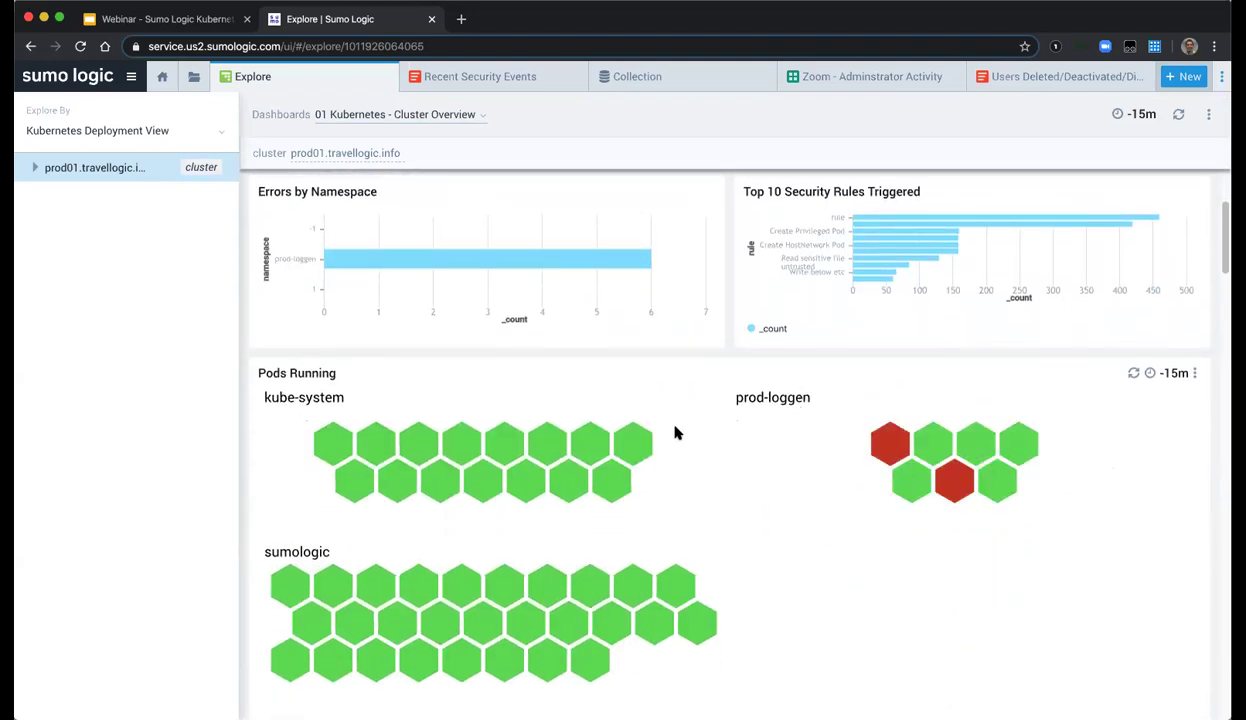
pyautogui.scroll(-7, 787, 500)
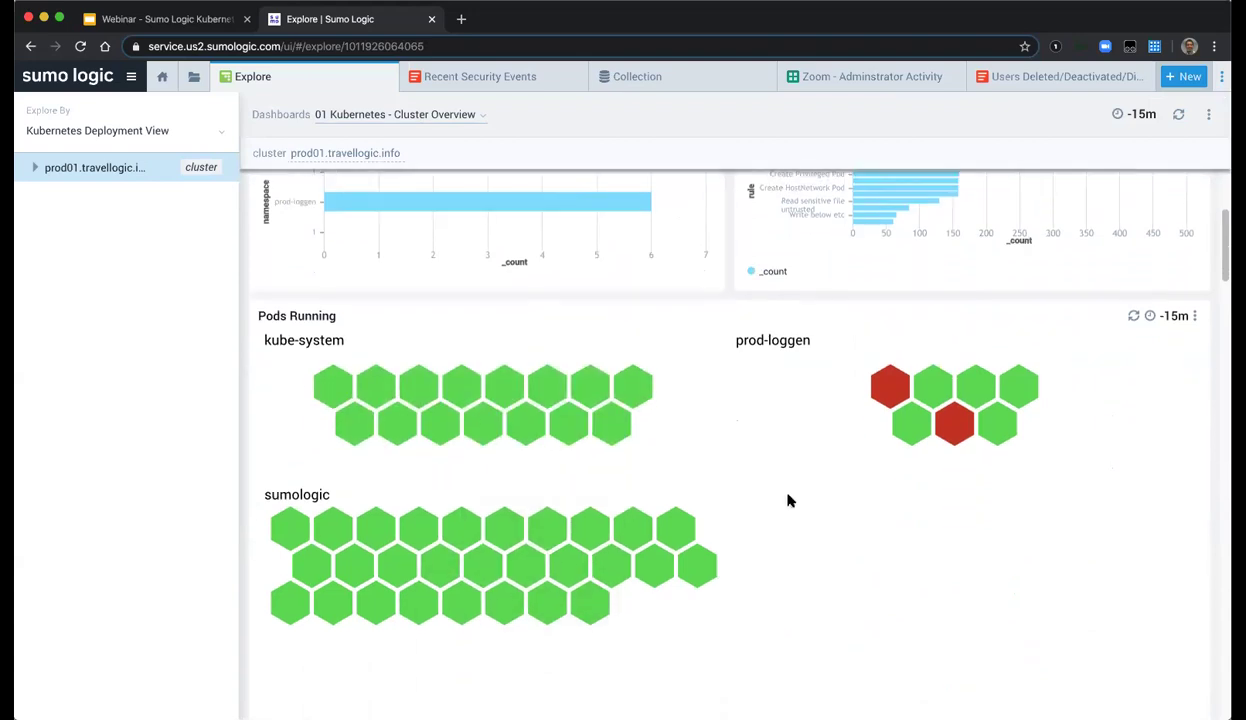
pyautogui.scroll(-8, 786, 490)
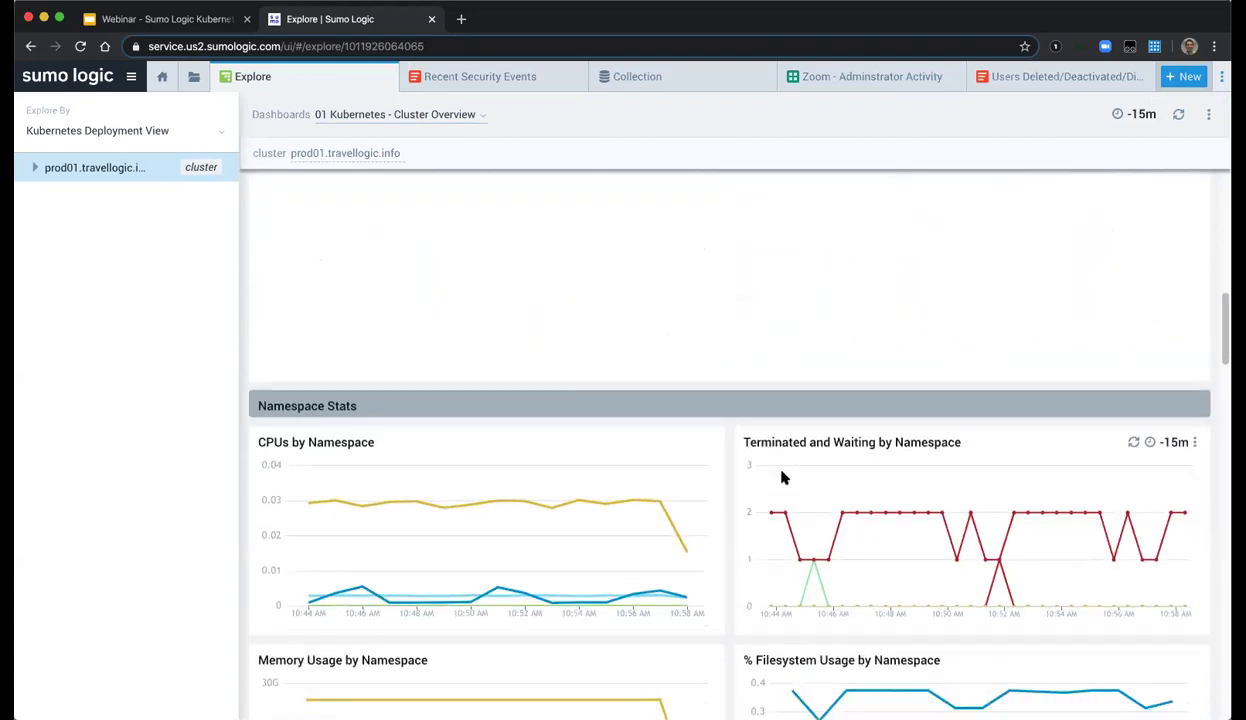
pyautogui.scroll(-1, 704, 457)
pyautogui.moveTo(790, 510)
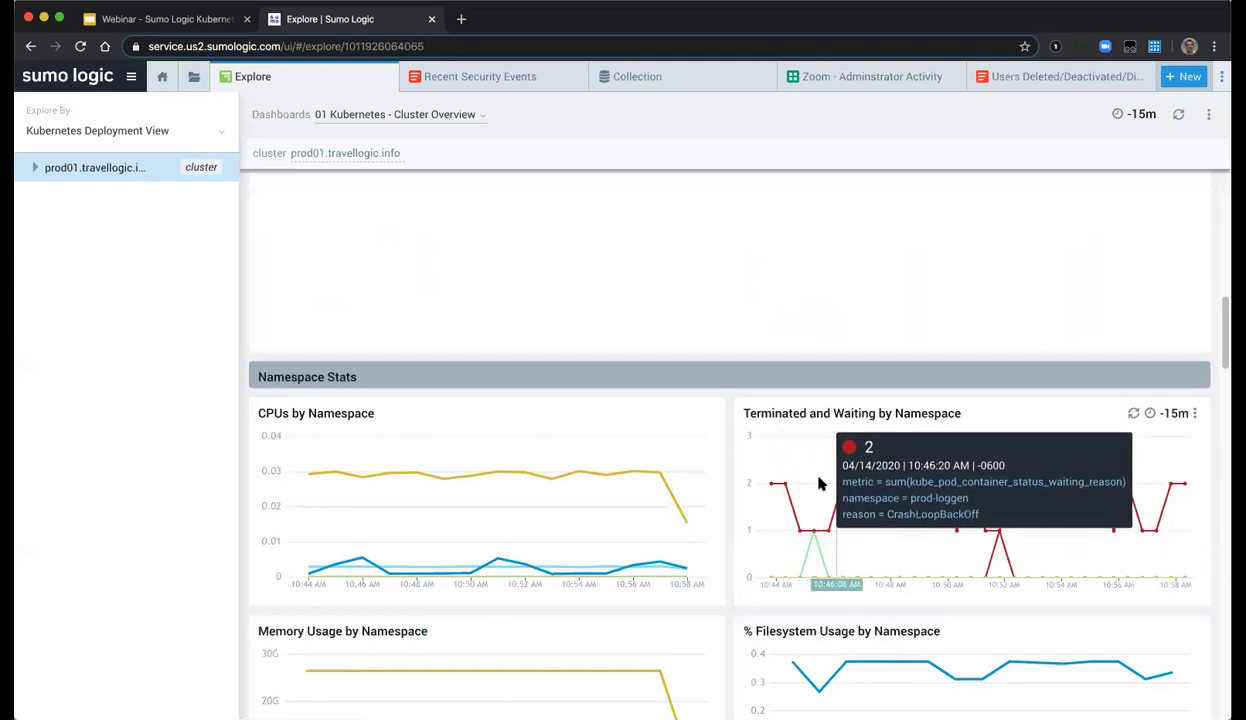
# - Examine the namespace CPU and memory request tables, the Node Stats and the Pod Stats of the Cluster Overview dashboard
pyautogui.scroll(-2, 704, 405)
pyautogui.scroll(-5, 723, 405)
pyautogui.scroll(-10, 726, 400)
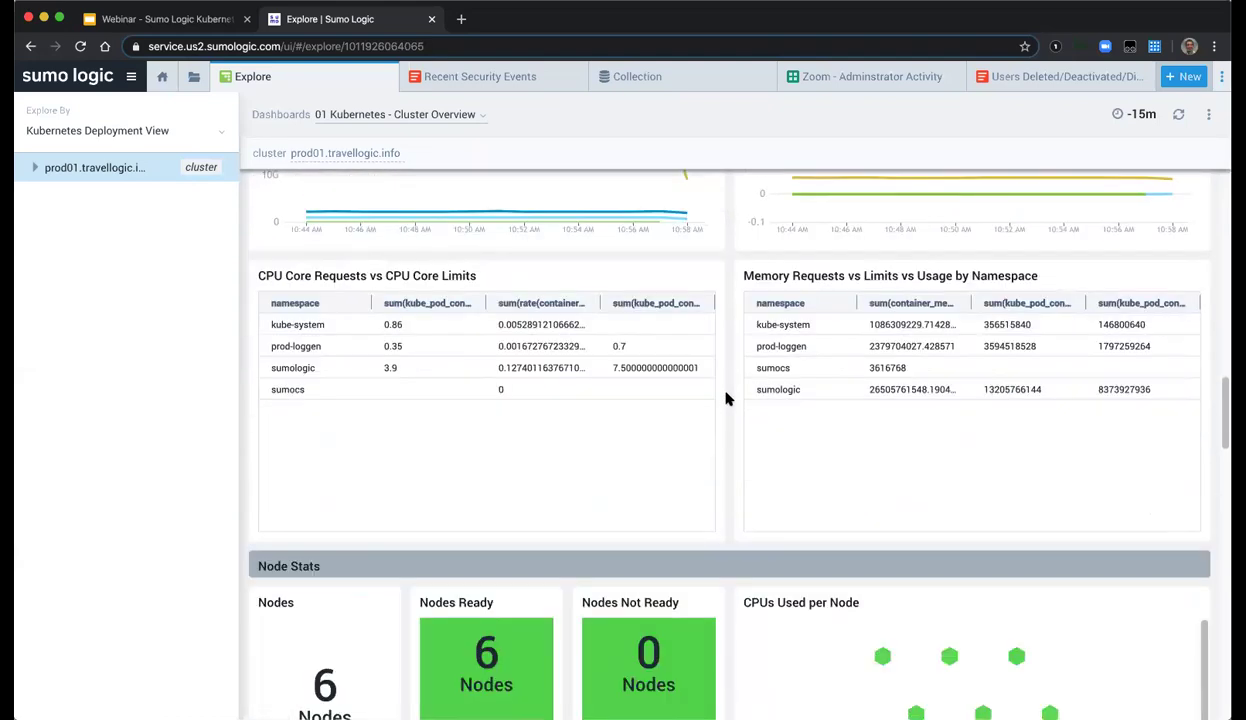
pyautogui.scroll(-15, 733, 398)
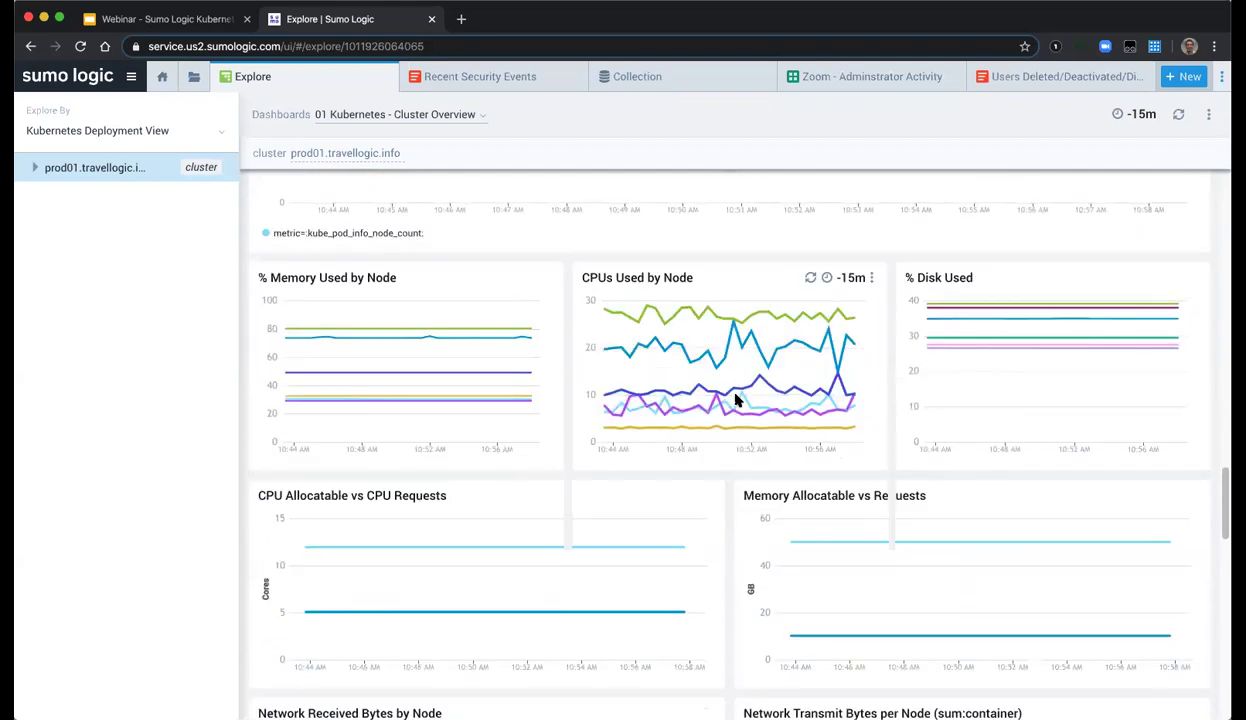
pyautogui.scroll(-15, 733, 398)
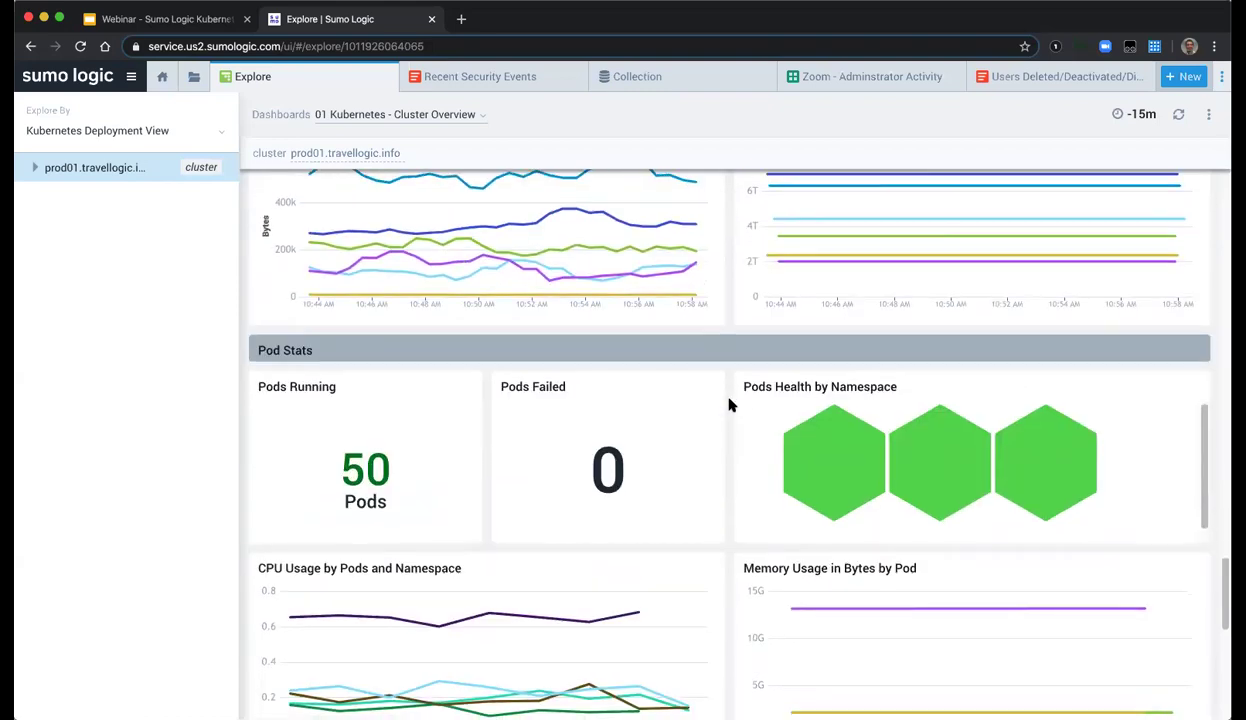
pyautogui.scroll(-1, 726, 402)
pyautogui.scroll(20, 727, 402)
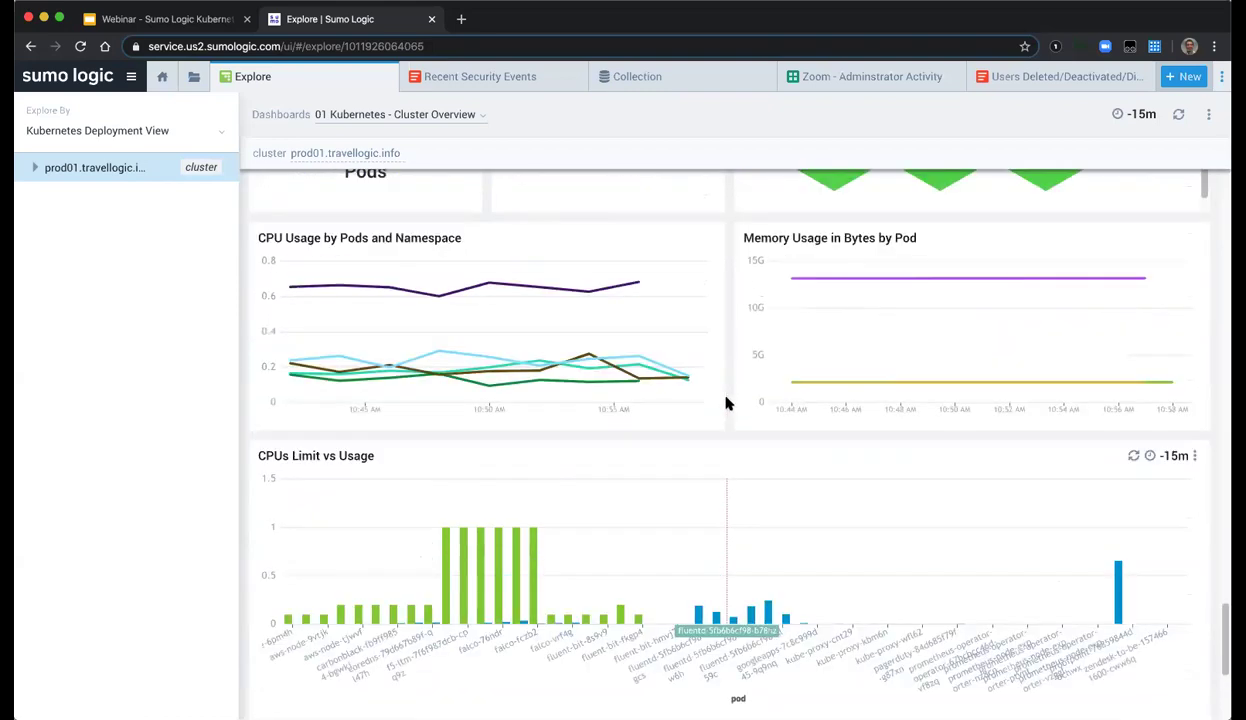
pyautogui.scroll(12, 727, 400)
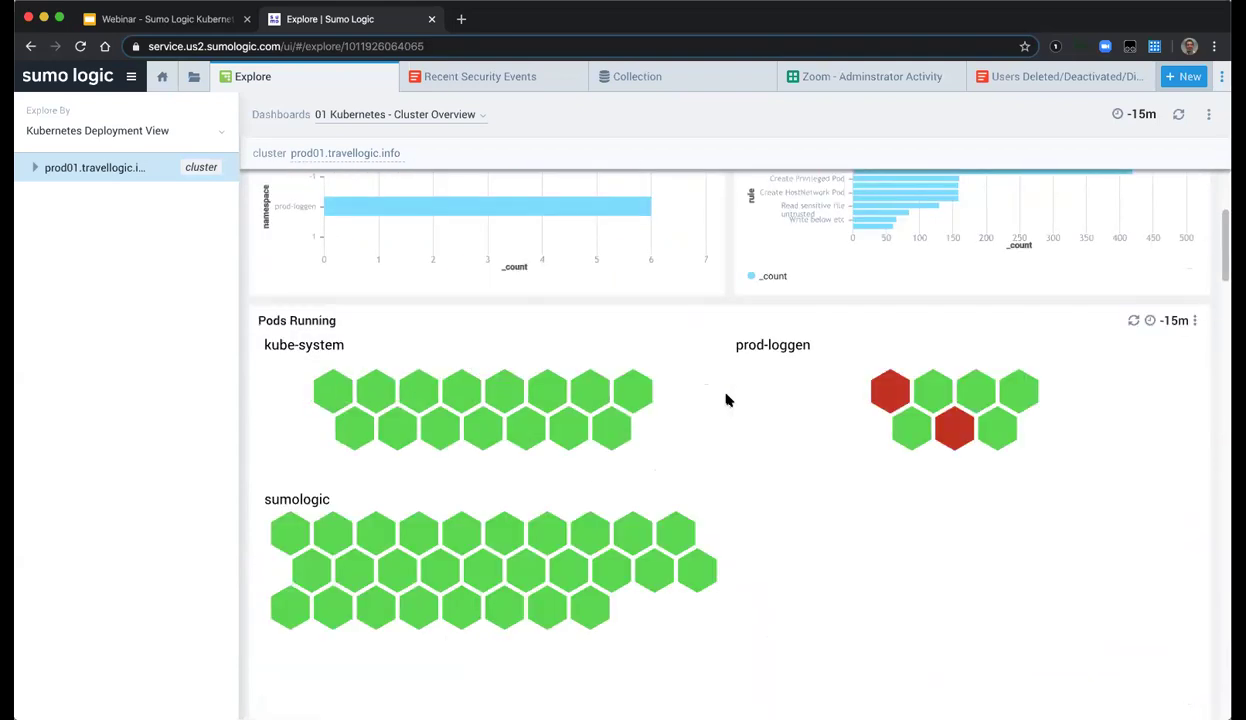
# - Switch to the 02 Kubernetes - Cluster Explorer dashboard and narrow the hierarchy pane slightly
pyautogui.click(390, 114)
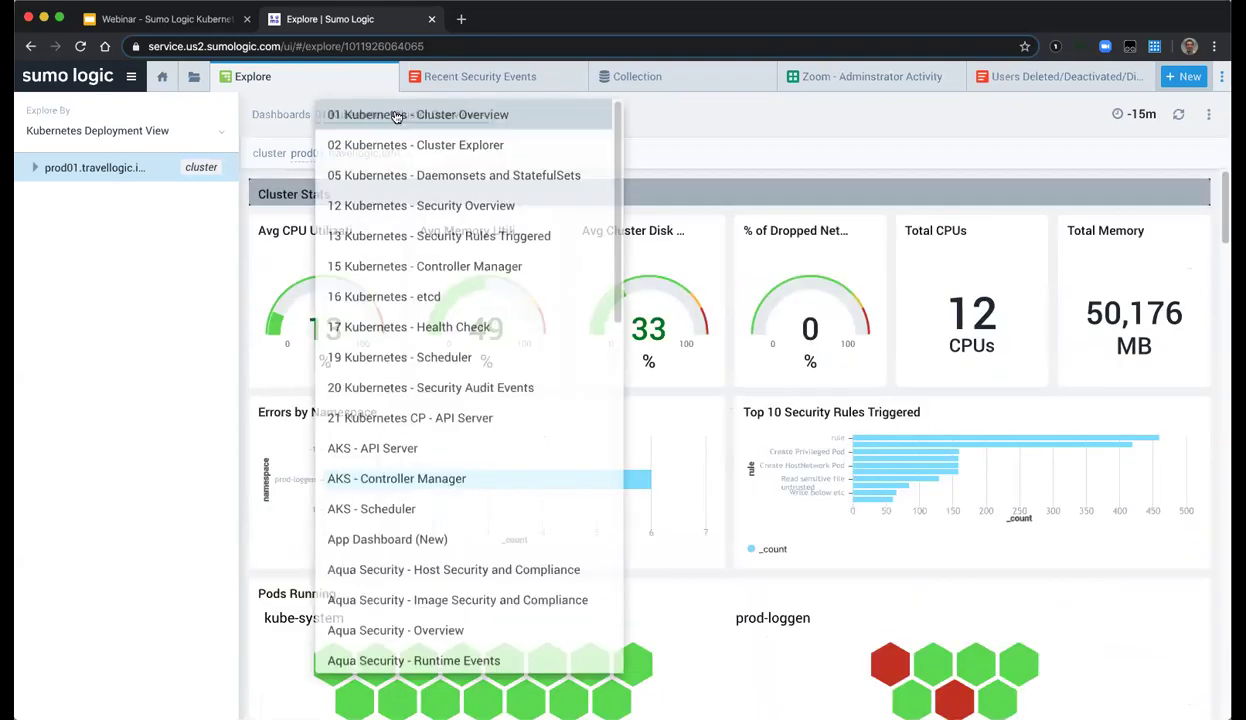
pyautogui.click(412, 139)
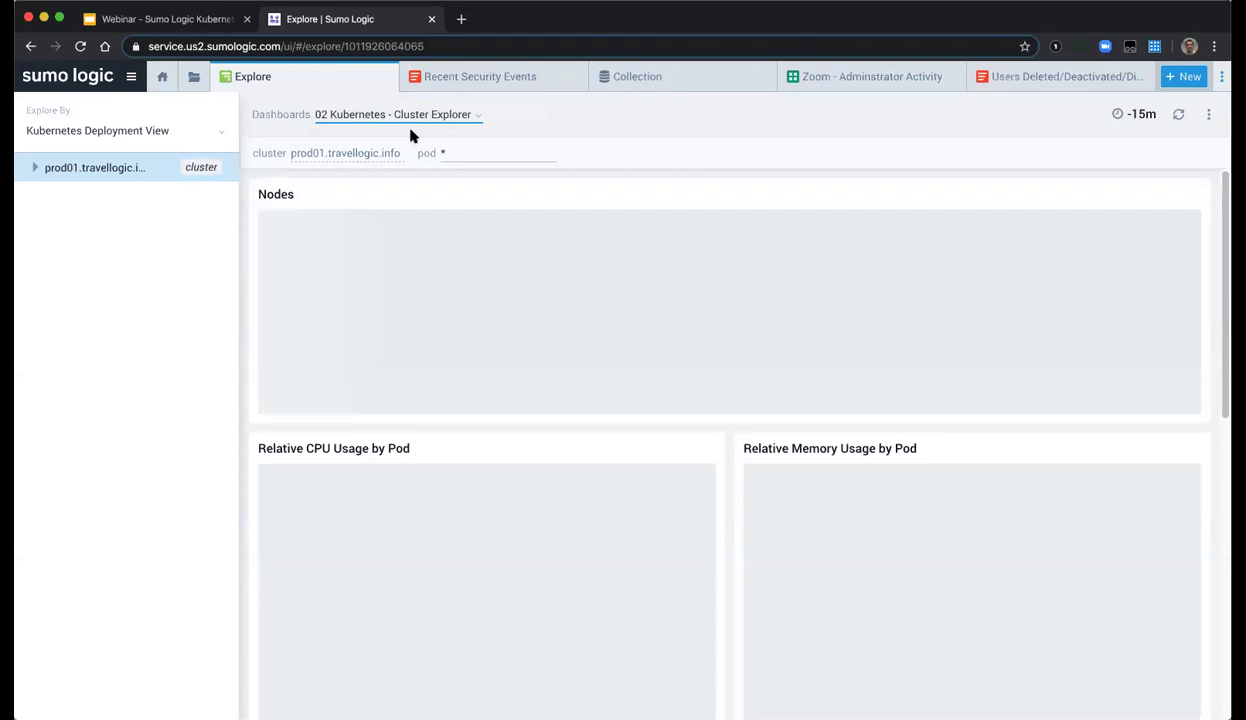
pyautogui.moveTo(236, 233); pyautogui.dragTo(214, 231)
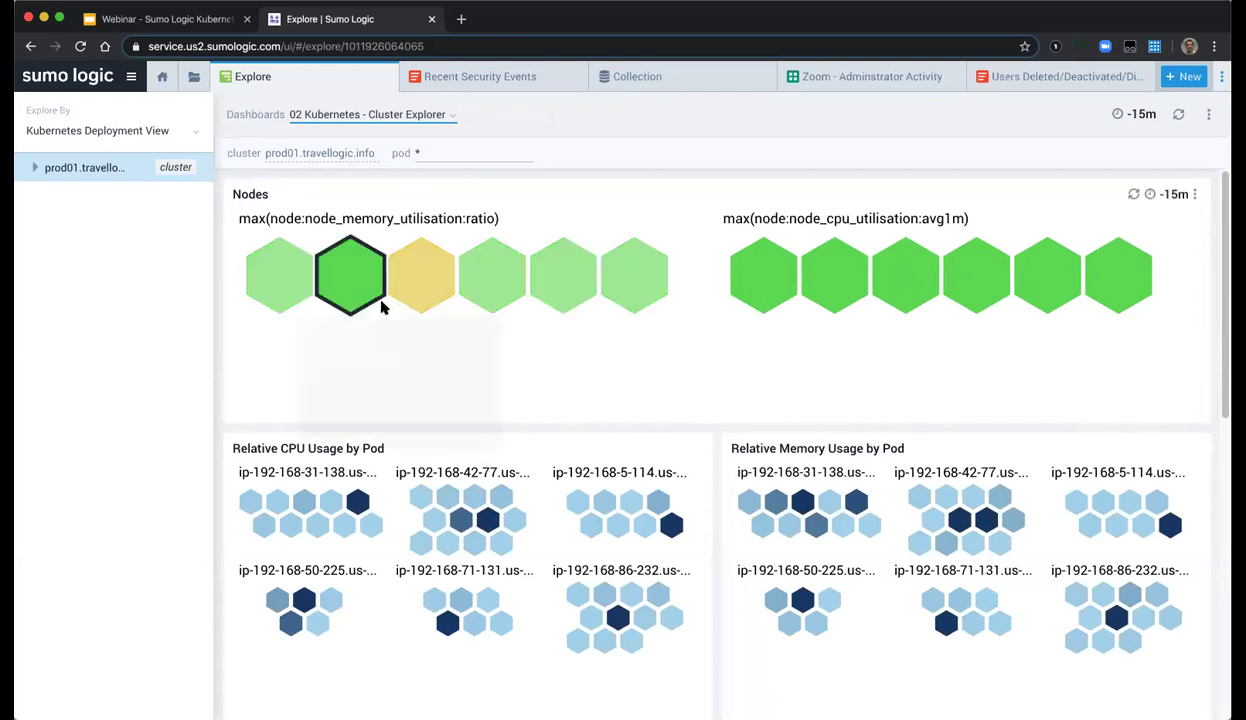
# - Examine the node utilisation, the relative CPU and memory usage by pod, and the pod detail tables
pyautogui.moveTo(363, 297)
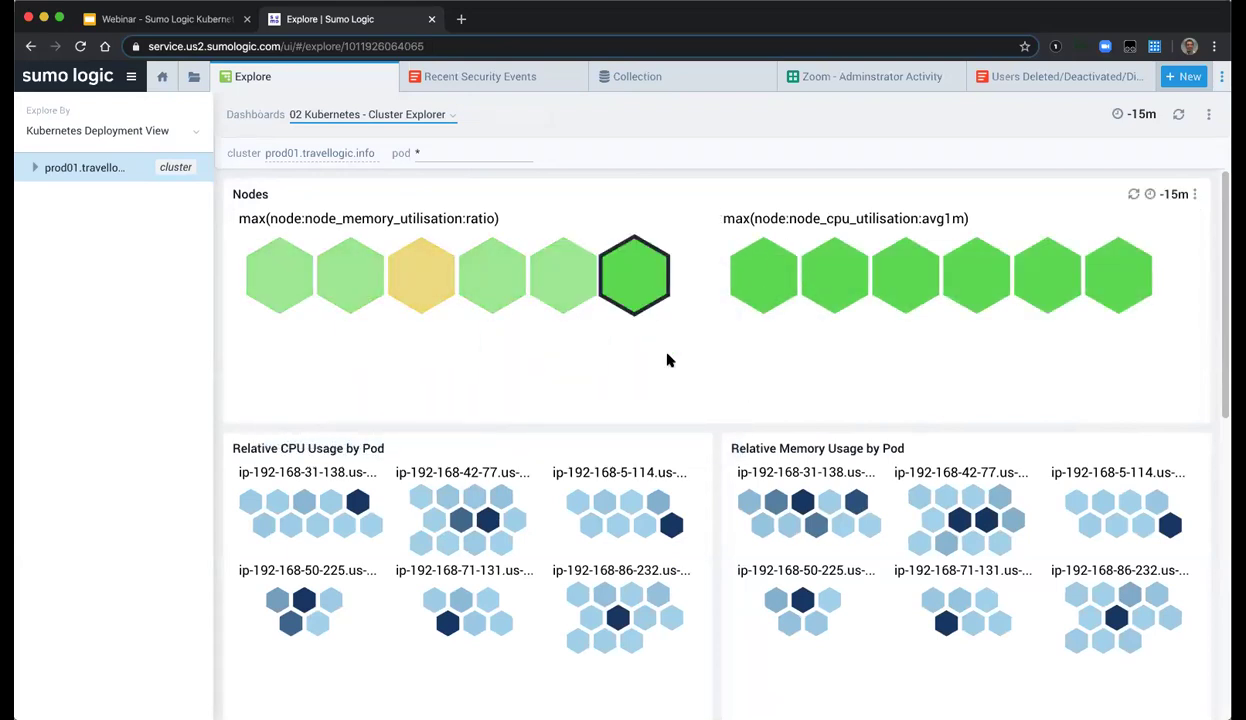
pyautogui.scroll(-1, 690, 362)
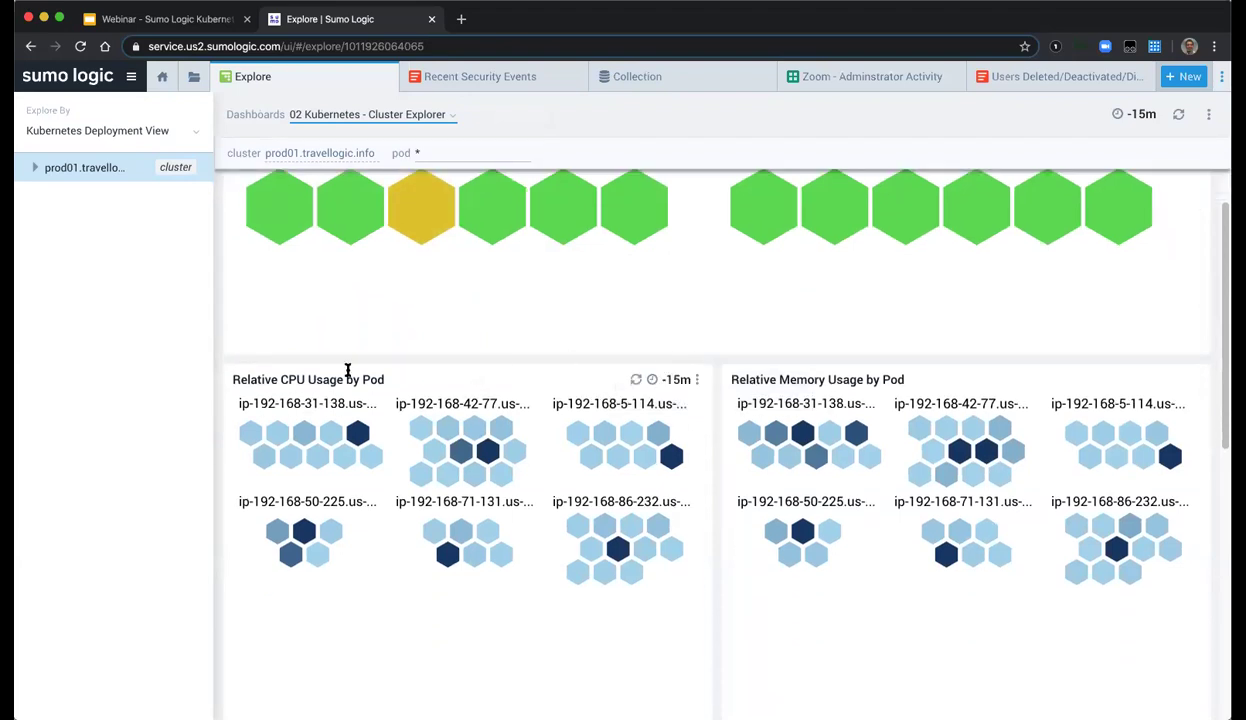
pyautogui.scroll(-6, 750, 396)
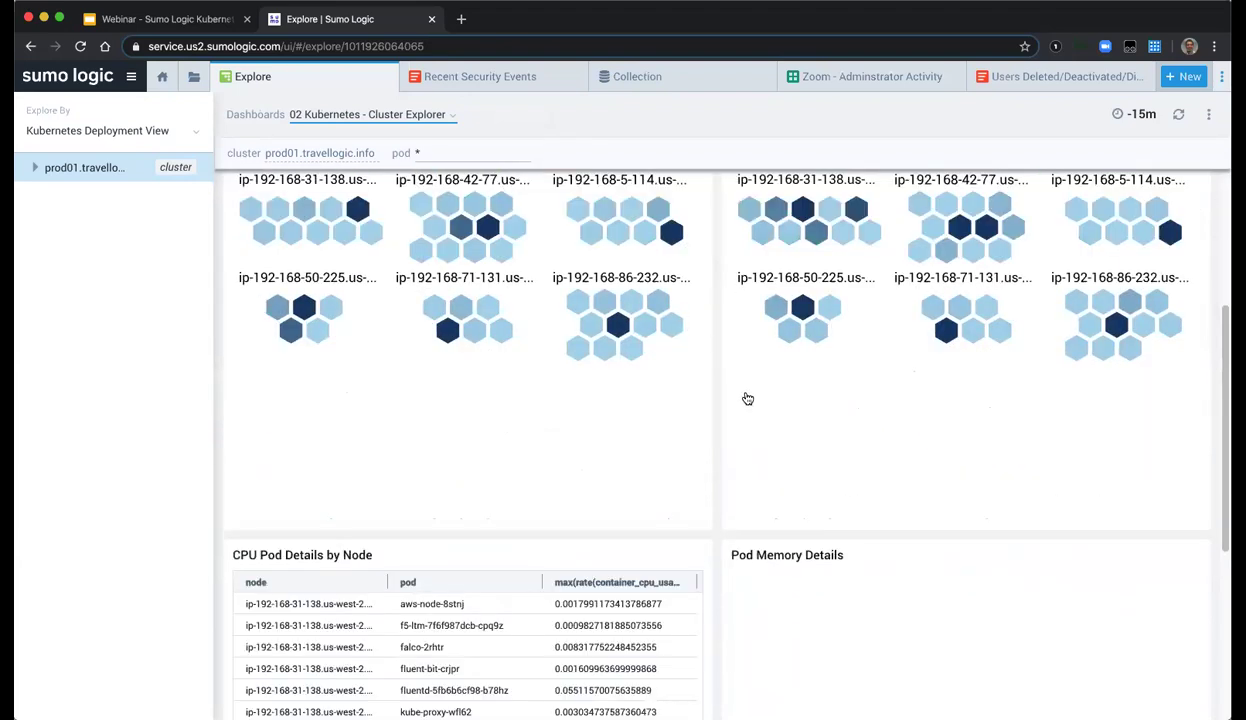
pyautogui.scroll(-1, 714, 397)
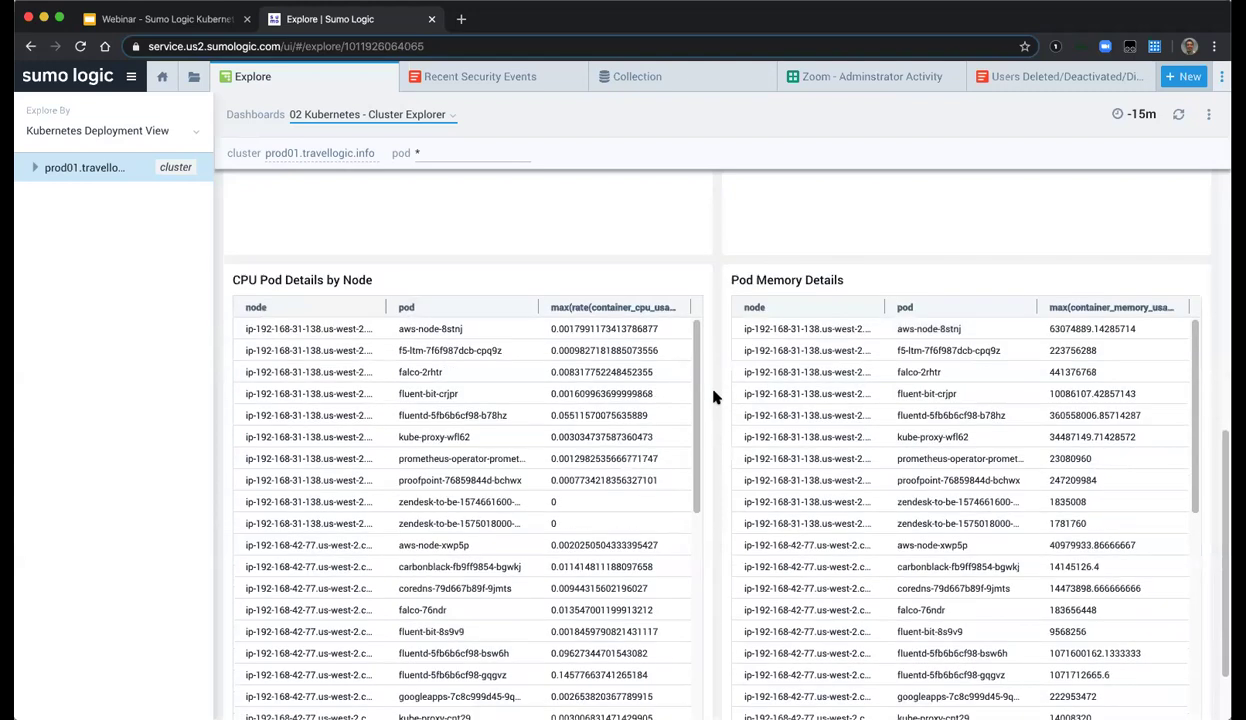
pyautogui.scroll(-1, 714, 397)
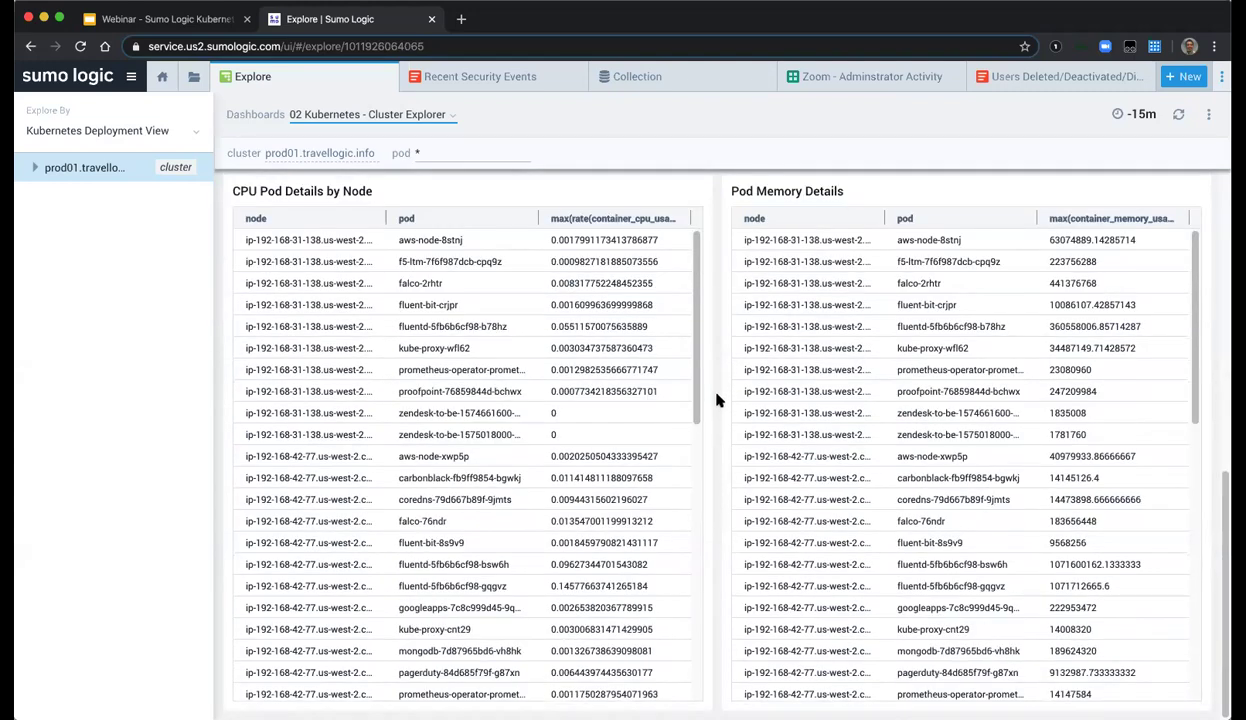
pyautogui.scroll(3, 716, 399)
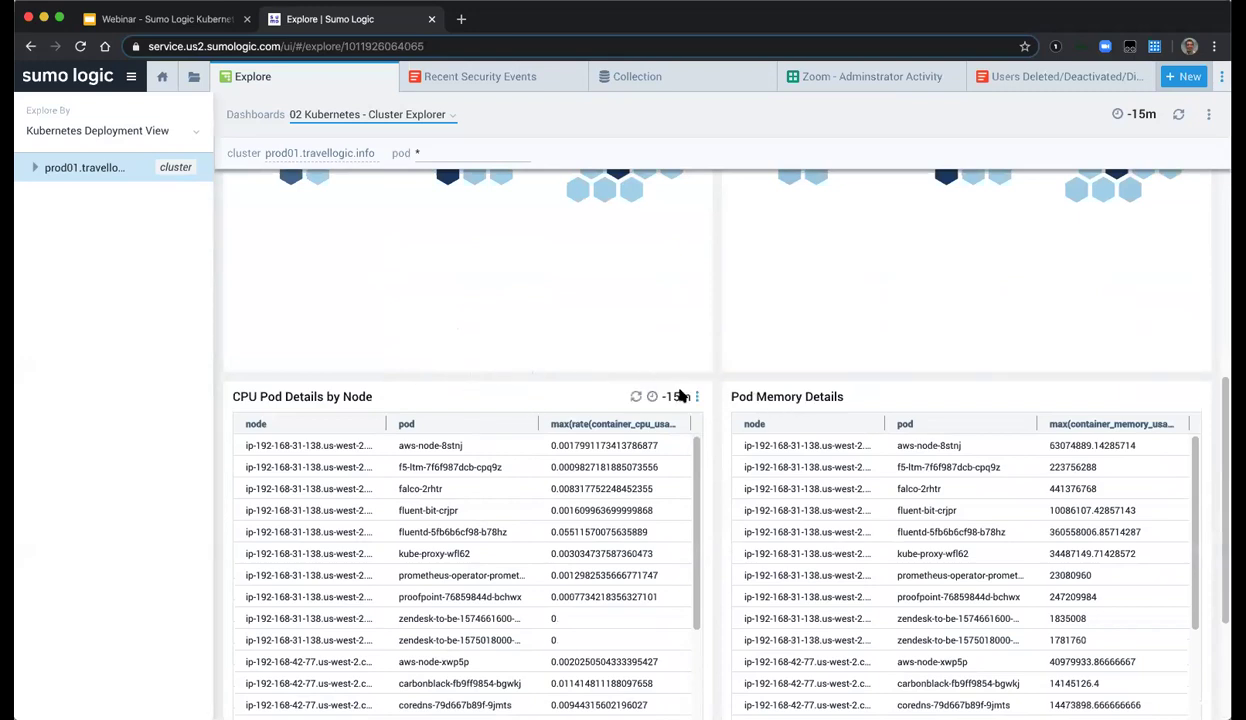
pyautogui.scroll(4, 680, 397)
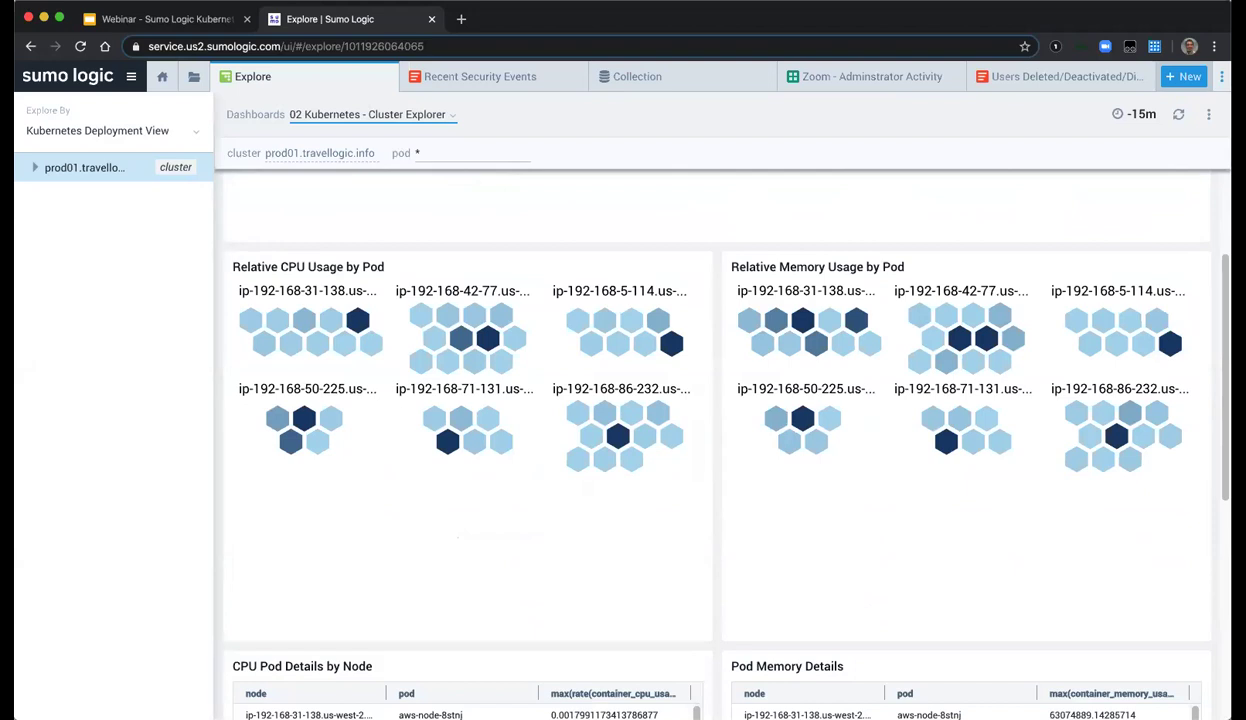
# - Browse the available dashboards from the Kubernetes, AKS, Aqua Security, EKS, GKE and Istio groups without choosing another one
pyautogui.click(388, 116)
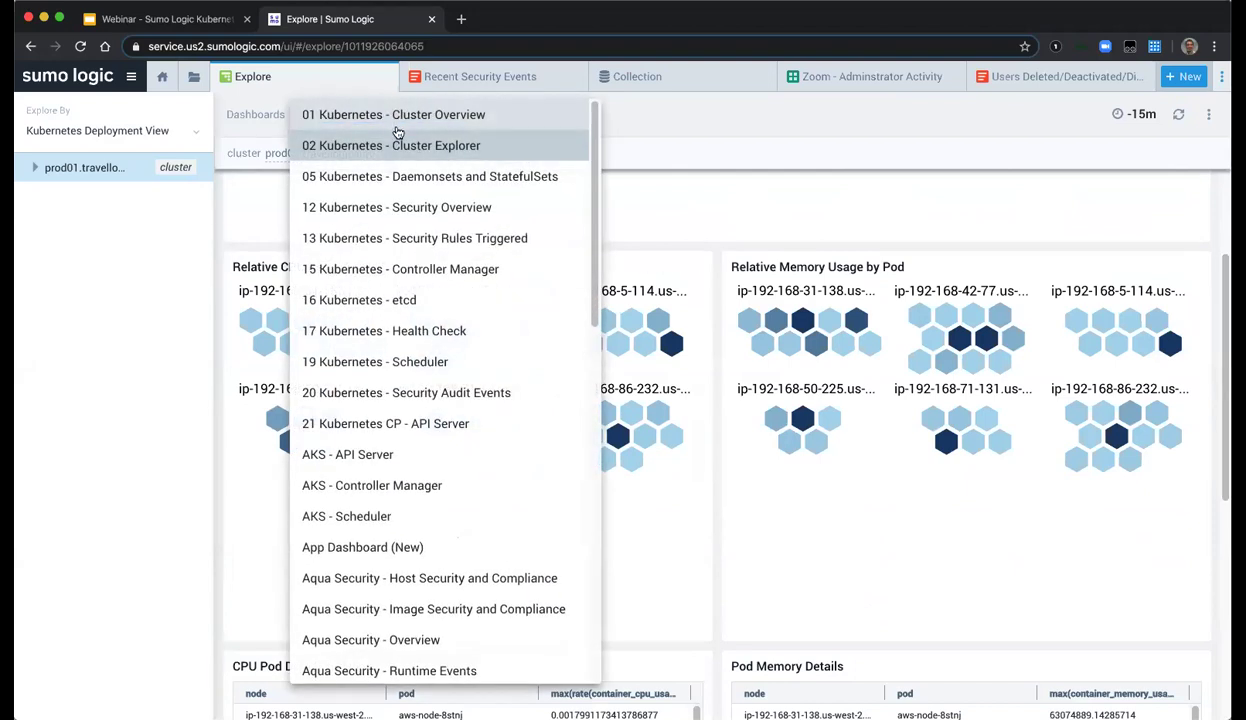
pyautogui.scroll(-1, 405, 320)
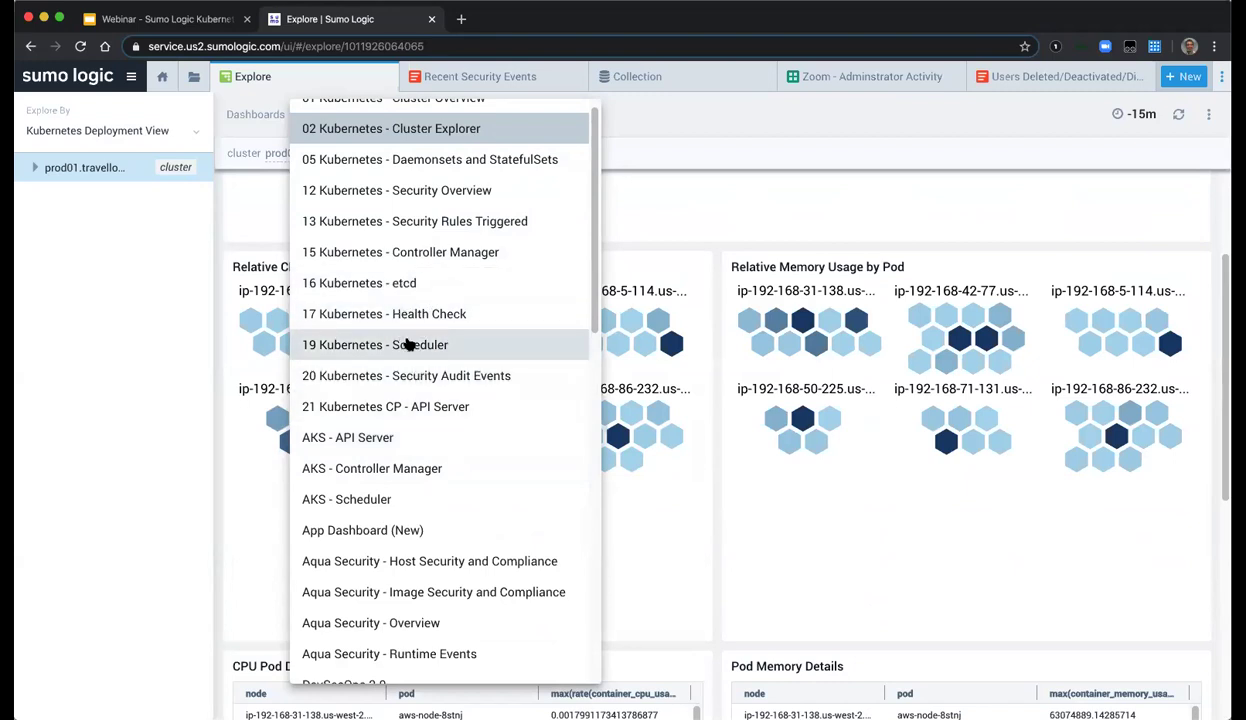
pyautogui.scroll(-1, 465, 411)
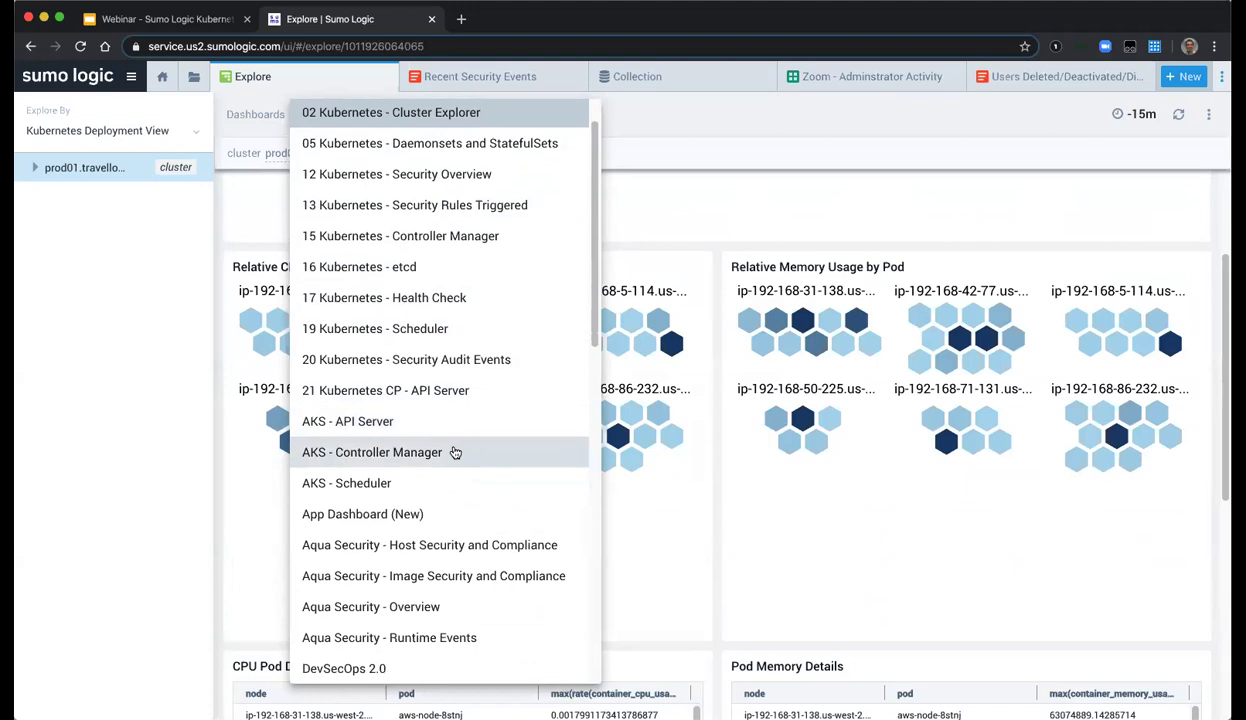
pyautogui.scroll(-2, 453, 450)
pyautogui.scroll(-3, 456, 453)
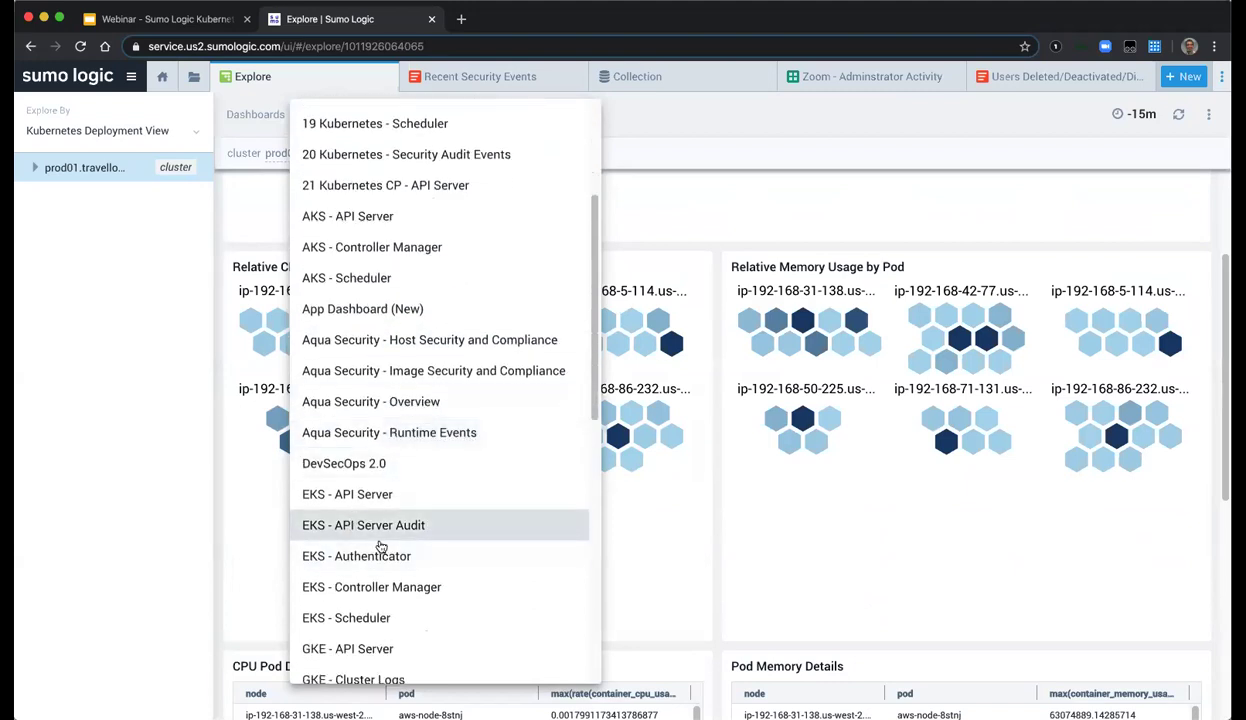
pyautogui.scroll(-6, 398, 513)
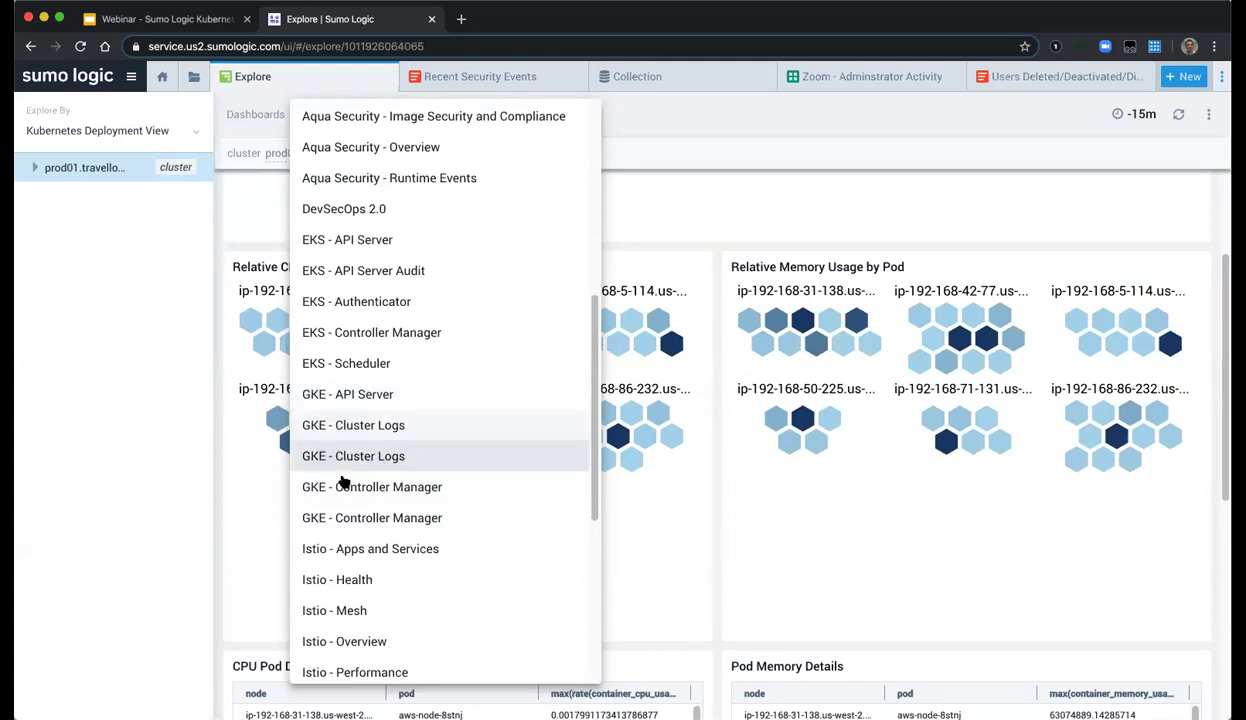
pyautogui.scroll(5, 455, 410)
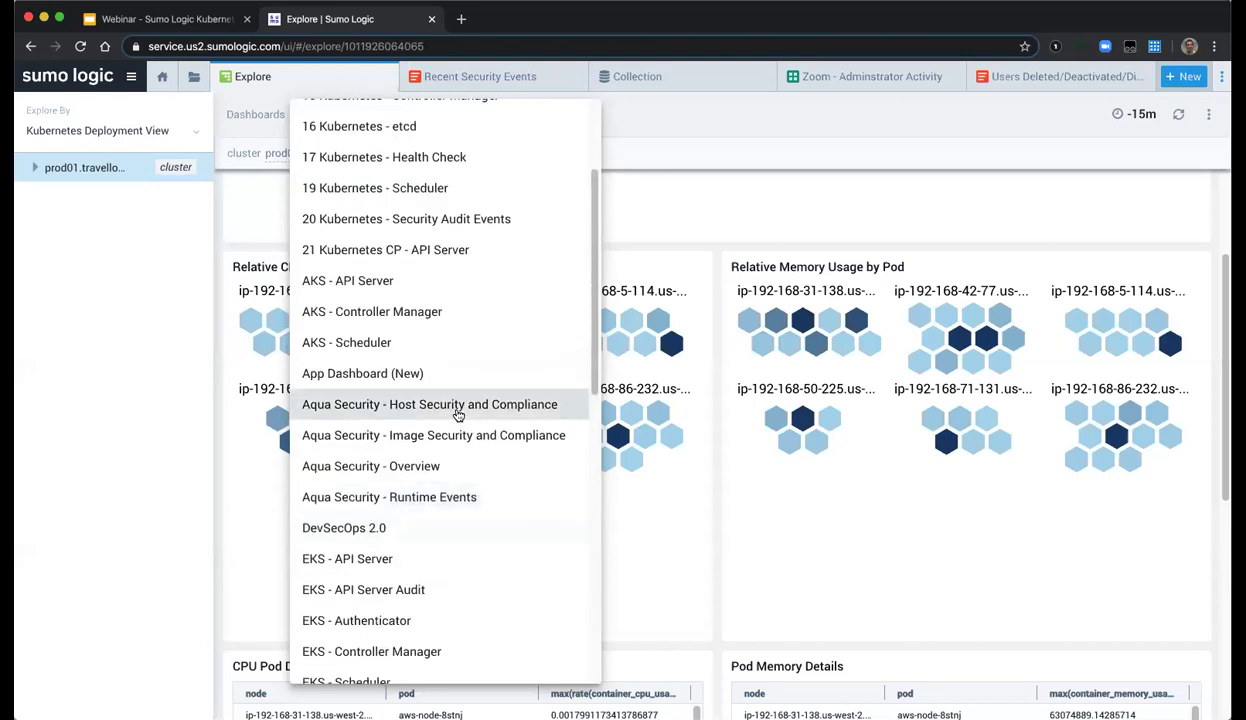
pyautogui.scroll(1, 456, 414)
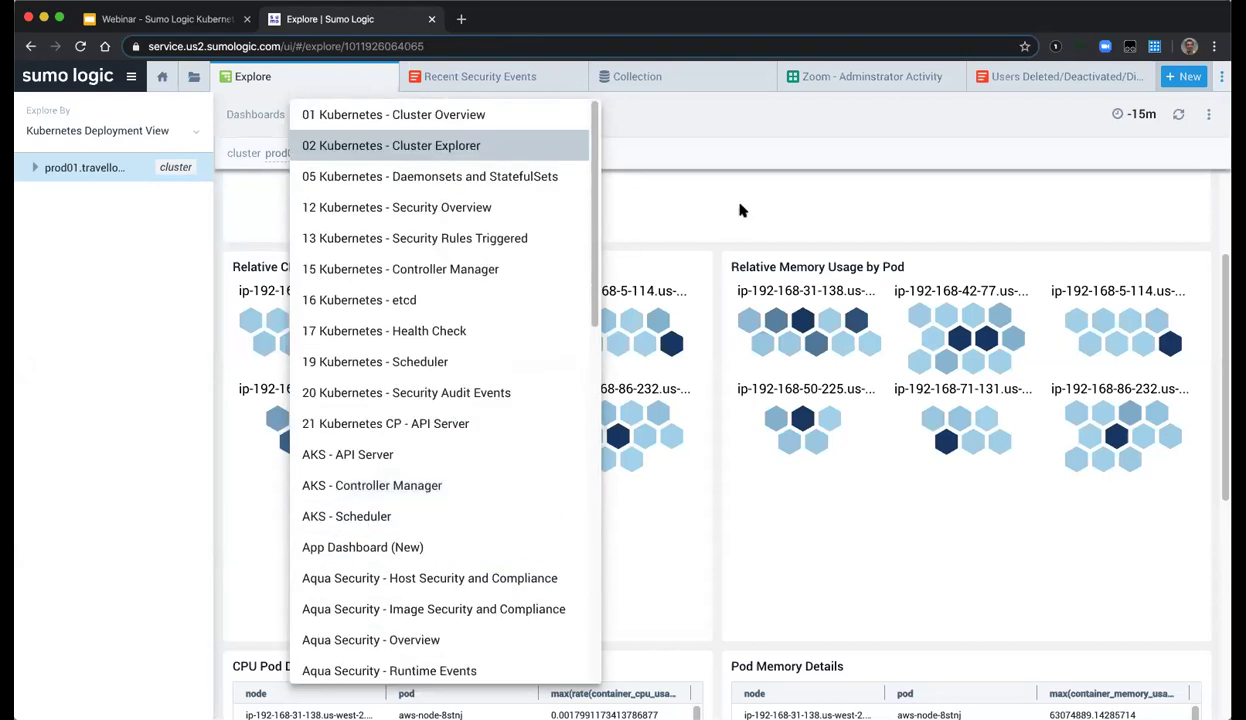
pyautogui.click(740, 208)
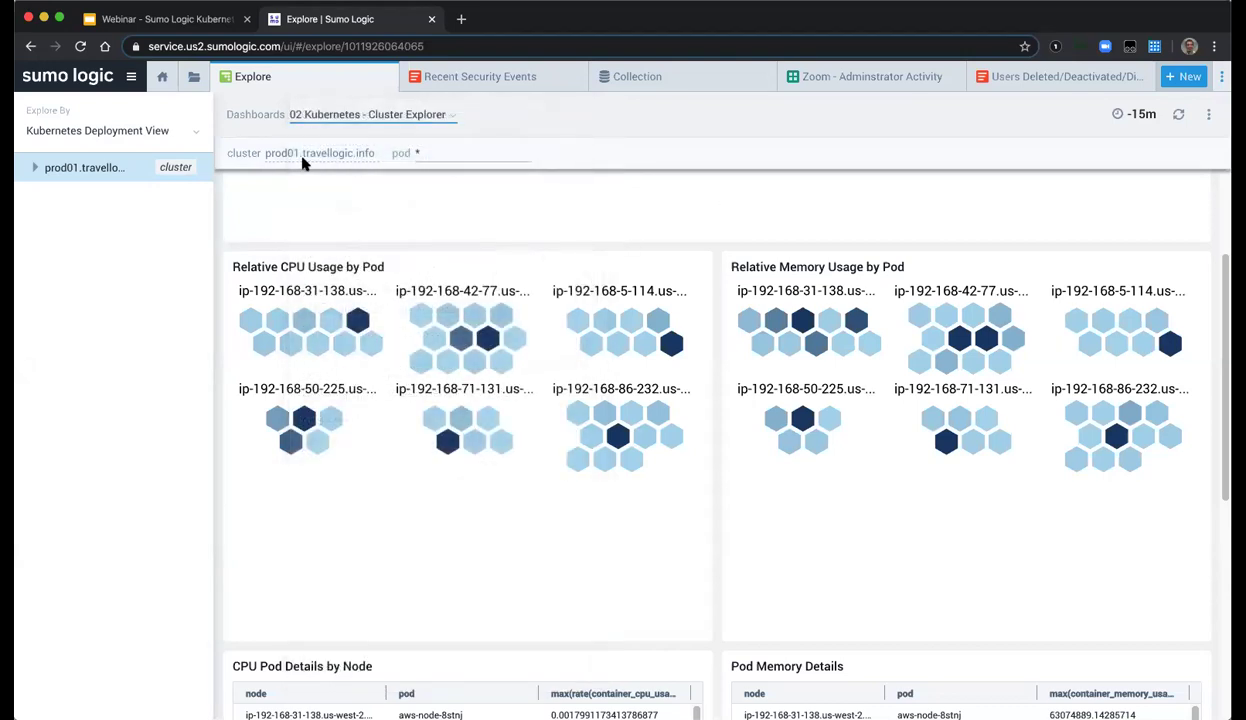
# - Explore by Kubernetes Node View and expand the prod01 cluster to list its nodes
pyautogui.click(152, 130)
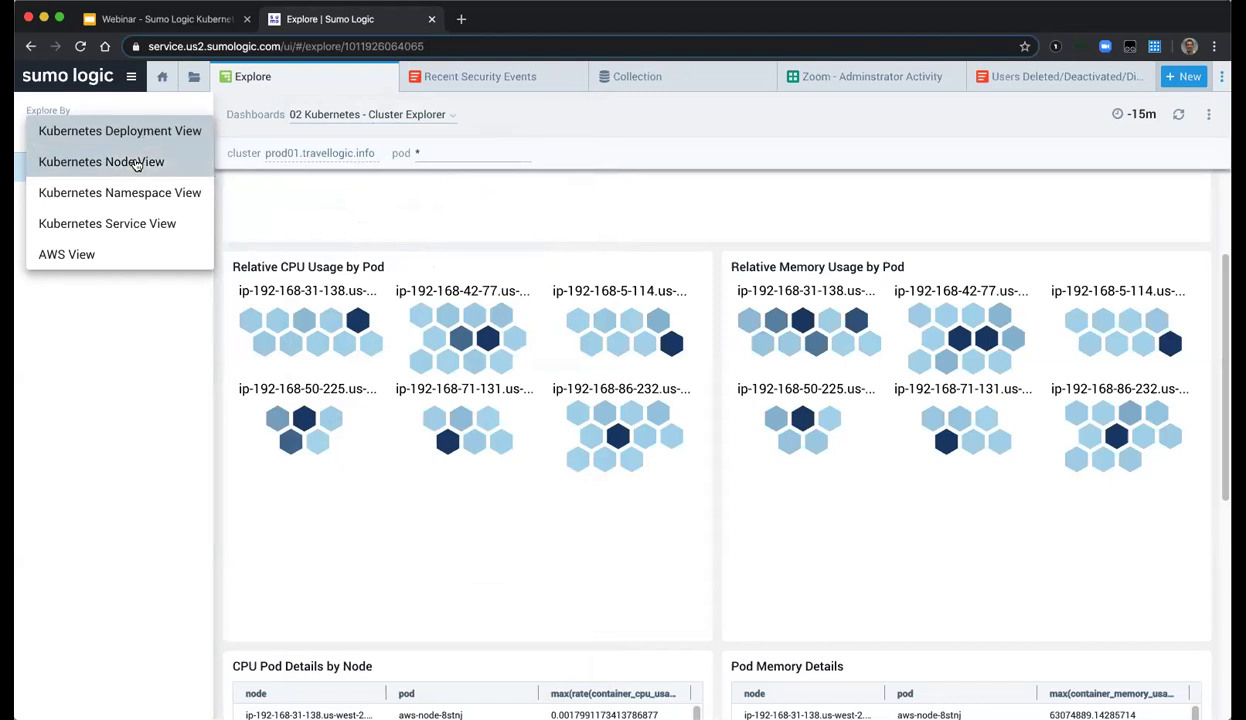
pyautogui.click(143, 162)
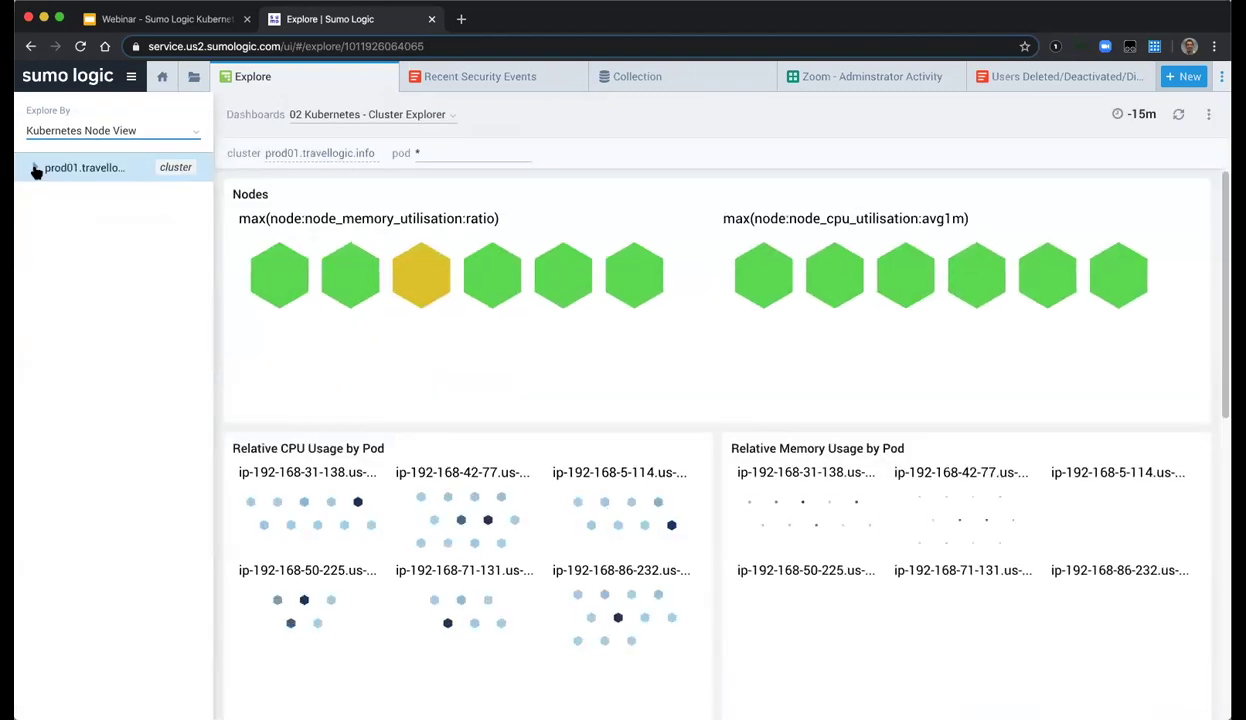
pyautogui.click(35, 169)
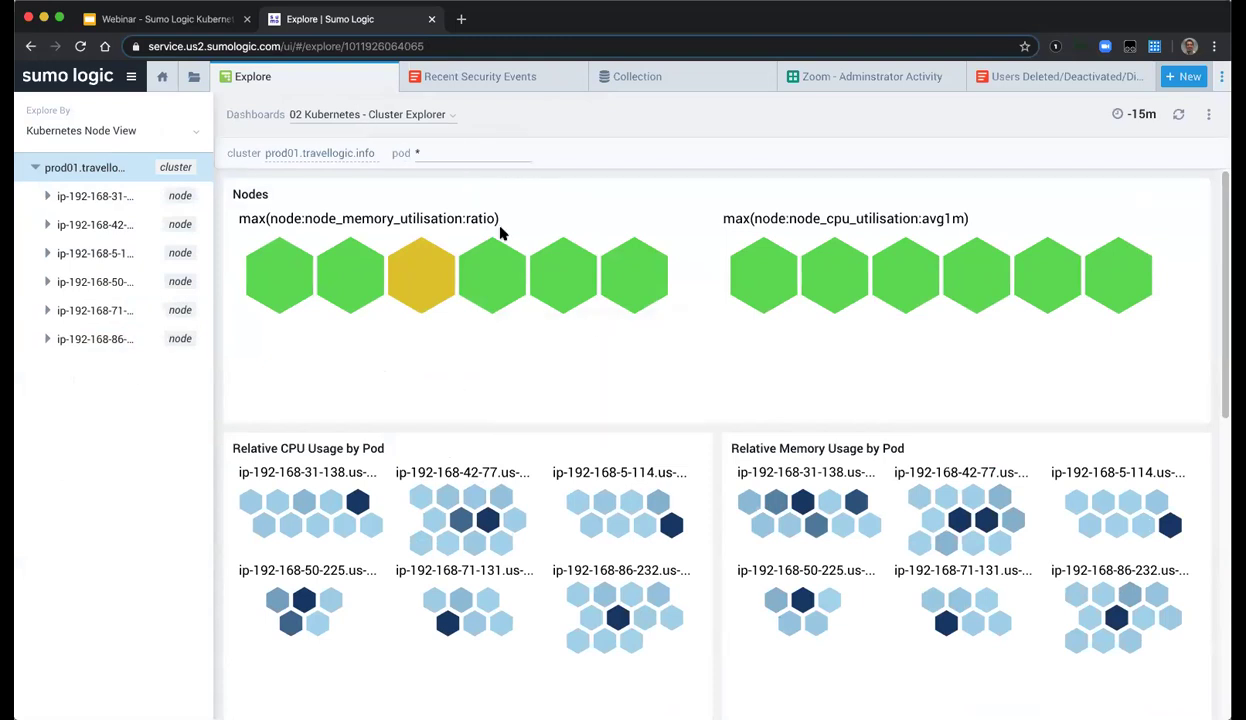
# - Look over the cluster's pod detail tables and switch to the 01 Kubernetes - Cluster Overview dashboard
pyautogui.scroll(-5, 717, 411)
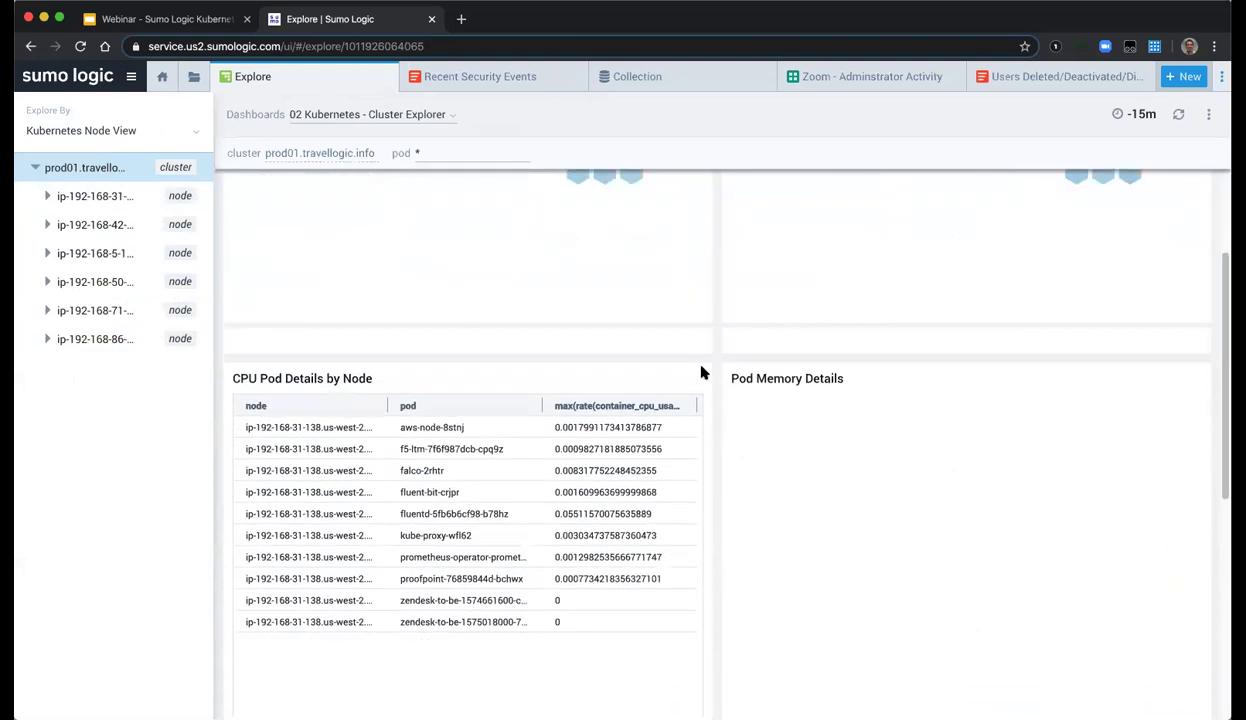
pyautogui.scroll(5, 701, 372)
pyautogui.click(342, 118)
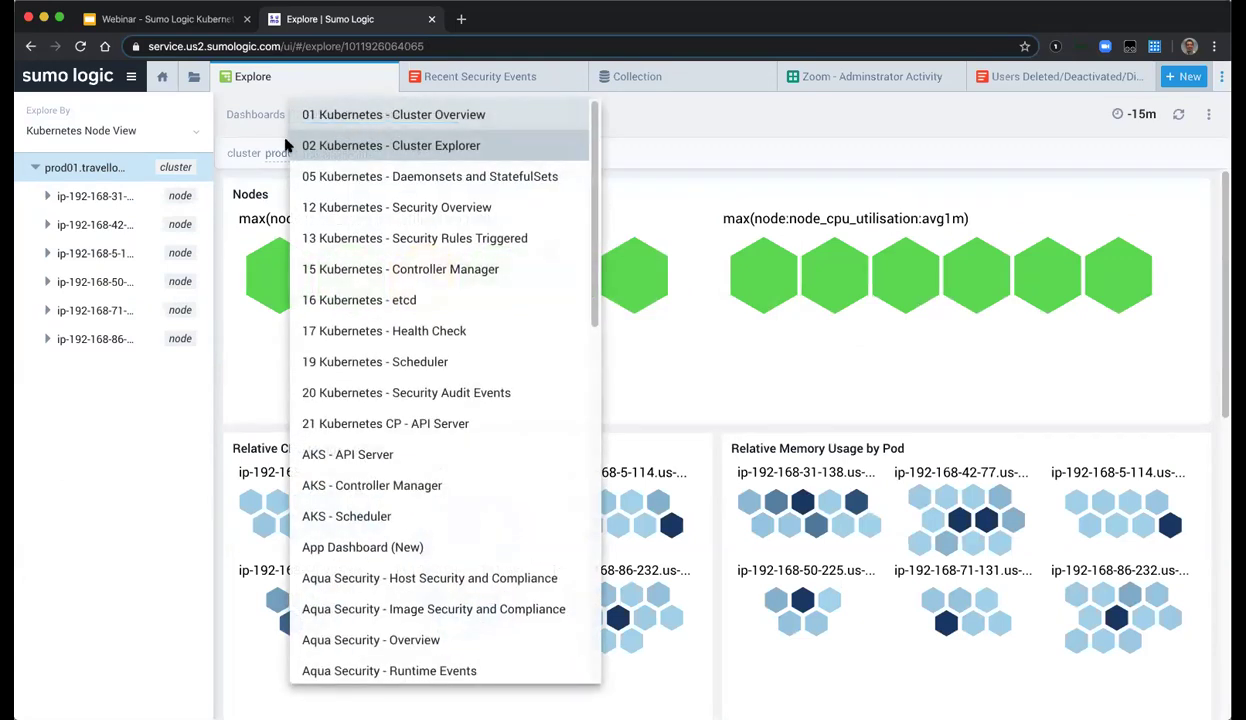
pyautogui.click(430, 114)
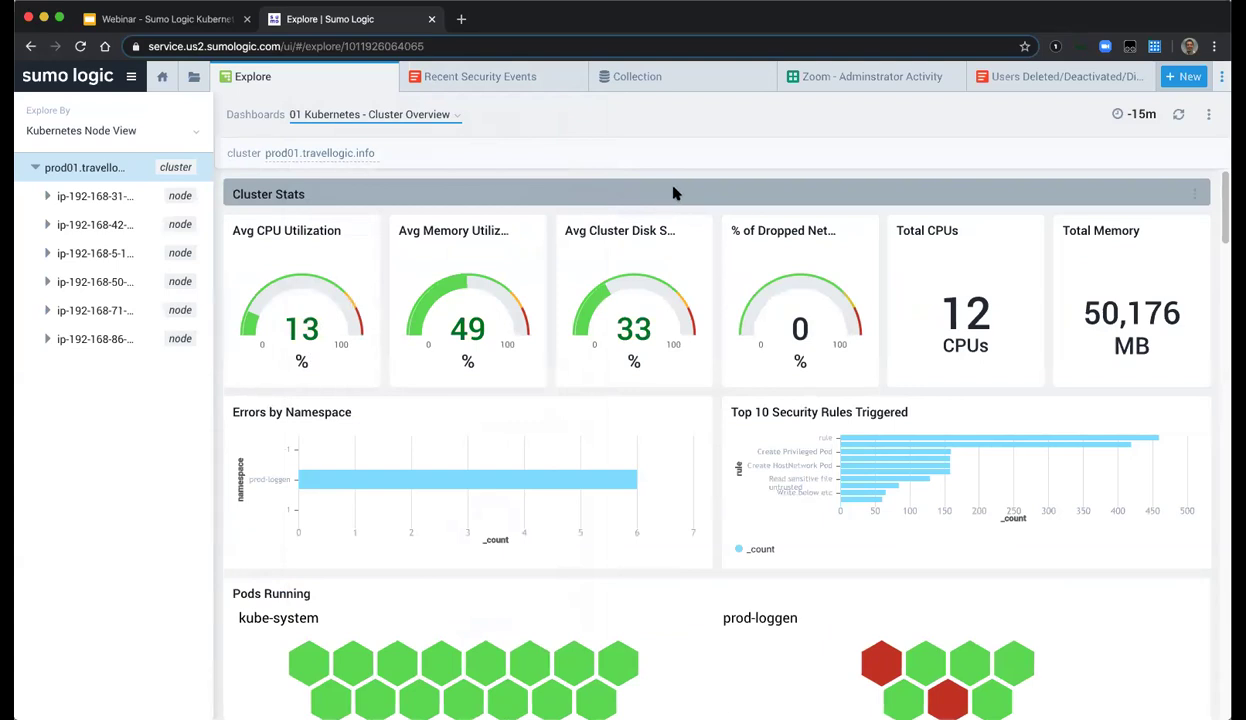
# - Inspect the first red pod in the prod-loggen namespace of Pods Running and open its related Explore entity, carbonblack-fb9ff9854-bgwkj
pyautogui.scroll(-2, 835, 540)
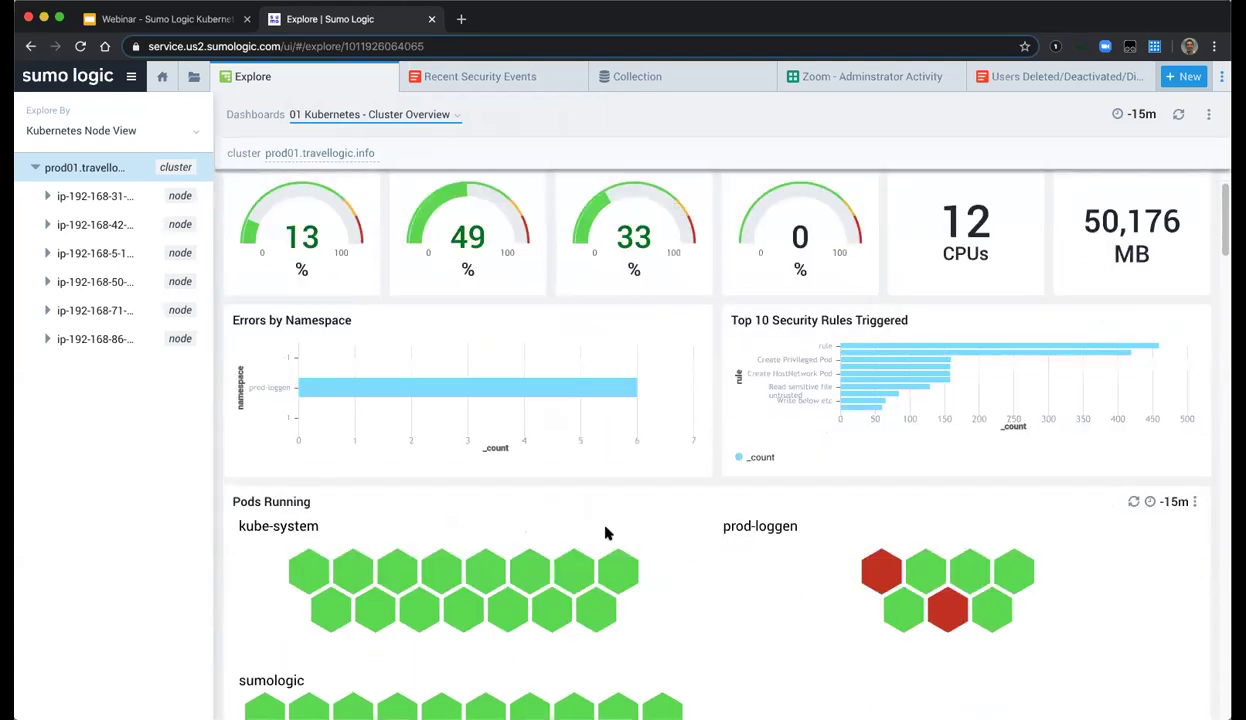
pyautogui.scroll(-1, 690, 535)
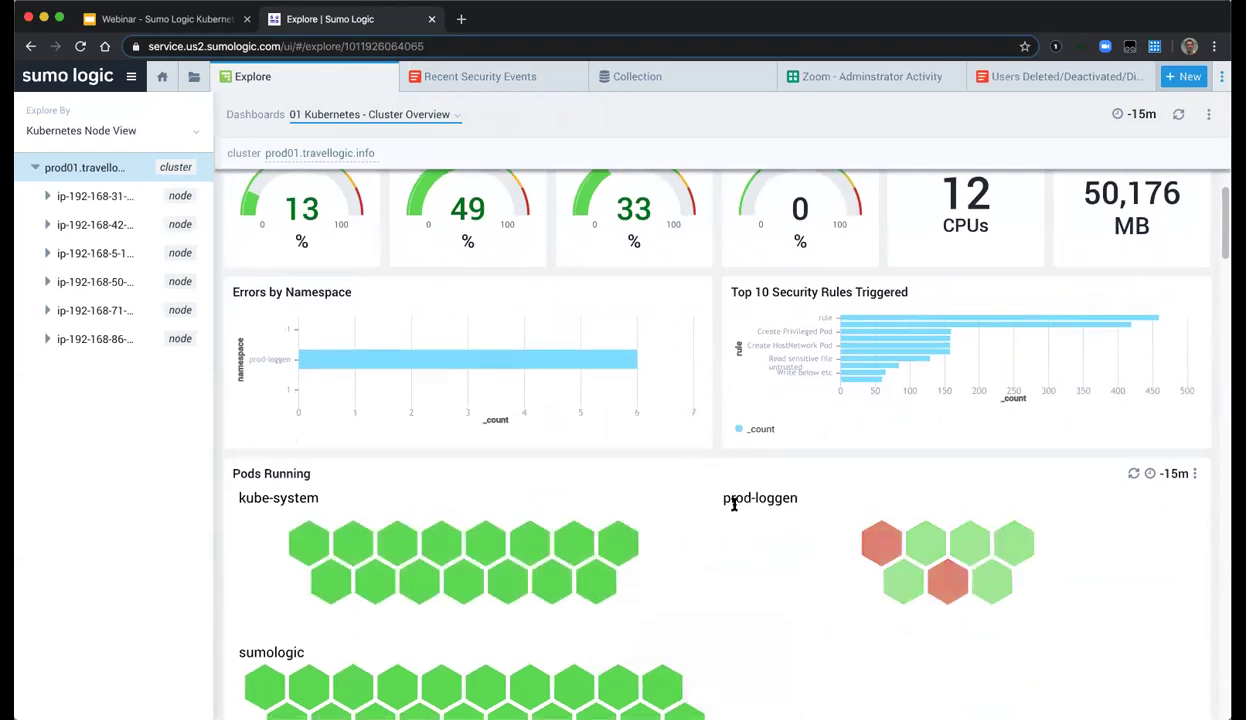
pyautogui.scroll(-1, 731, 503)
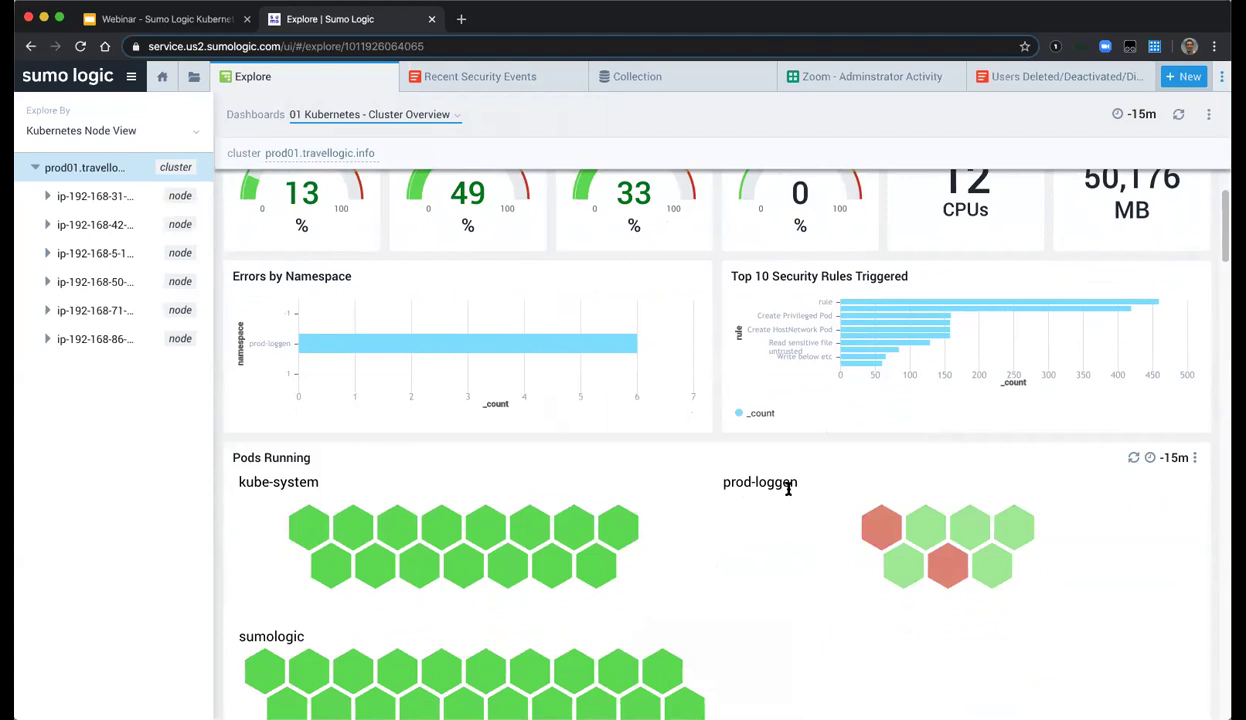
pyautogui.moveTo(880, 525)
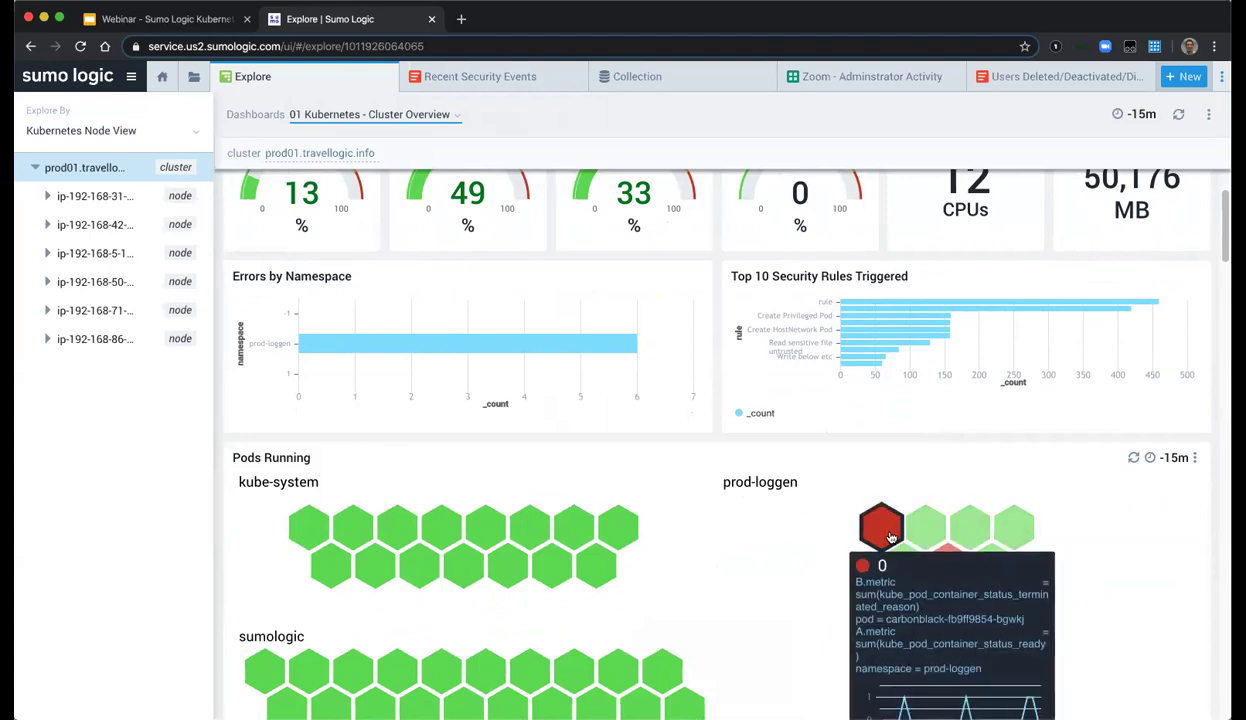
pyautogui.scroll(-1, 850, 479)
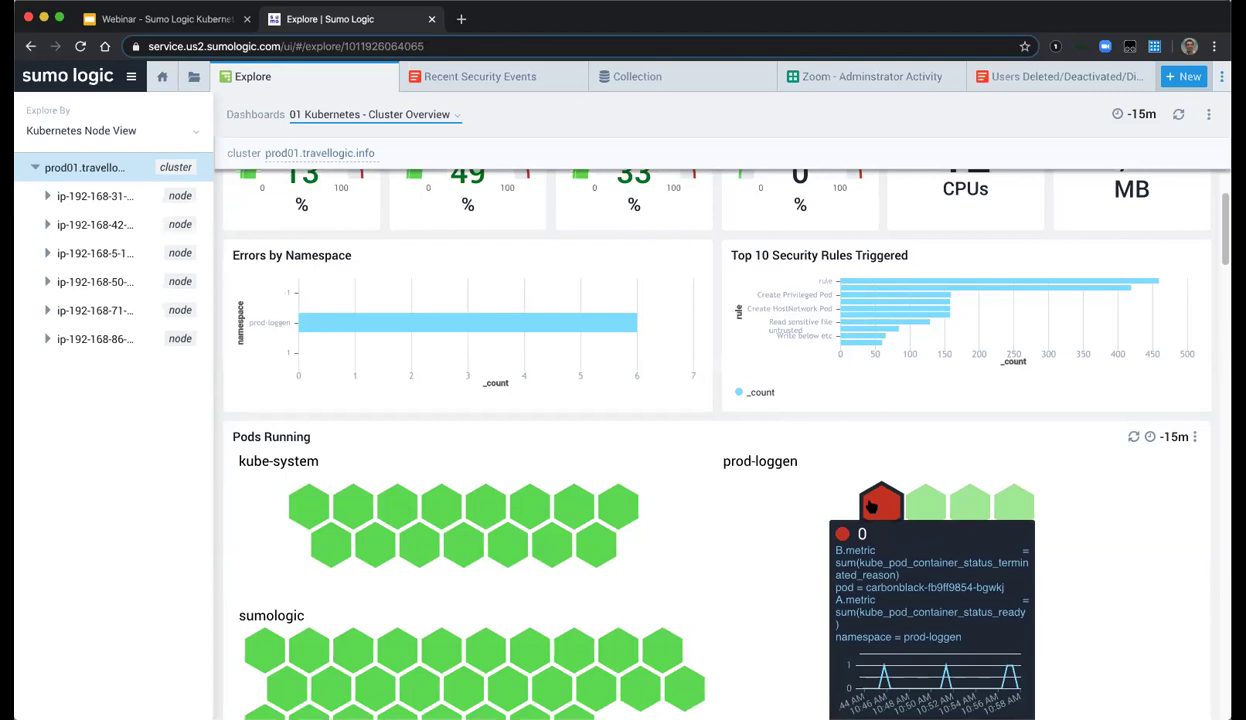
pyautogui.click(870, 507)
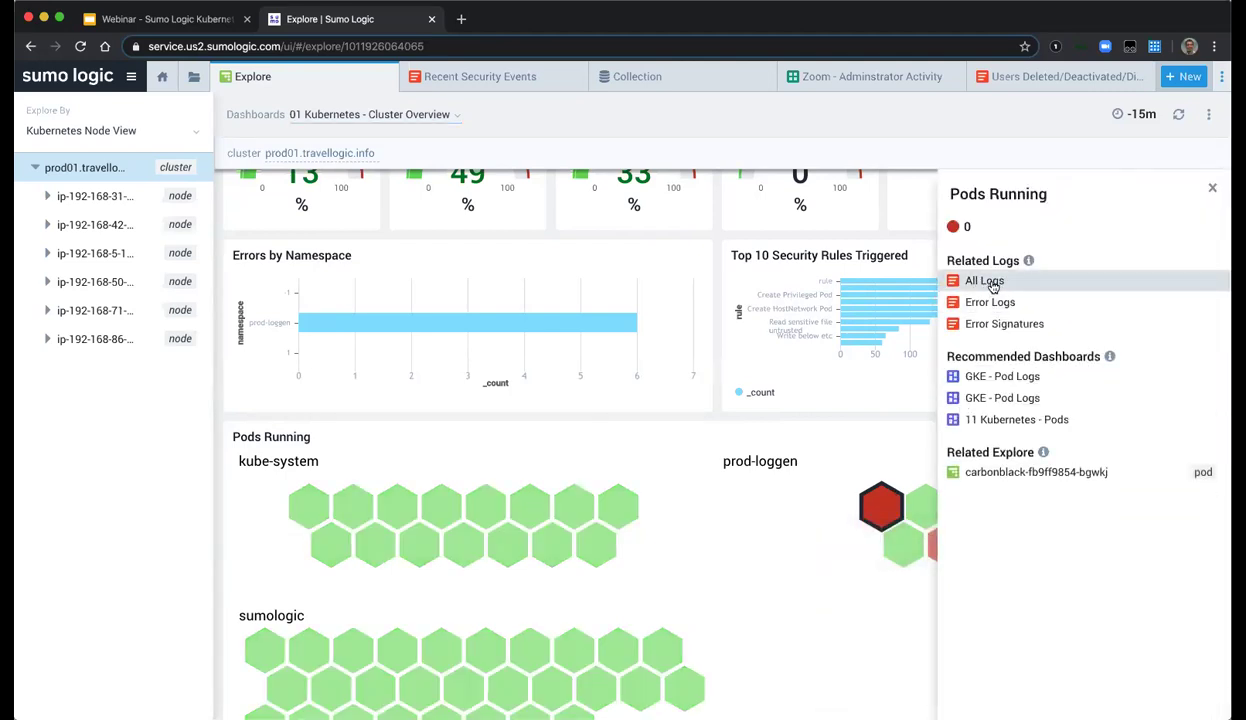
pyautogui.moveTo(890, 510)
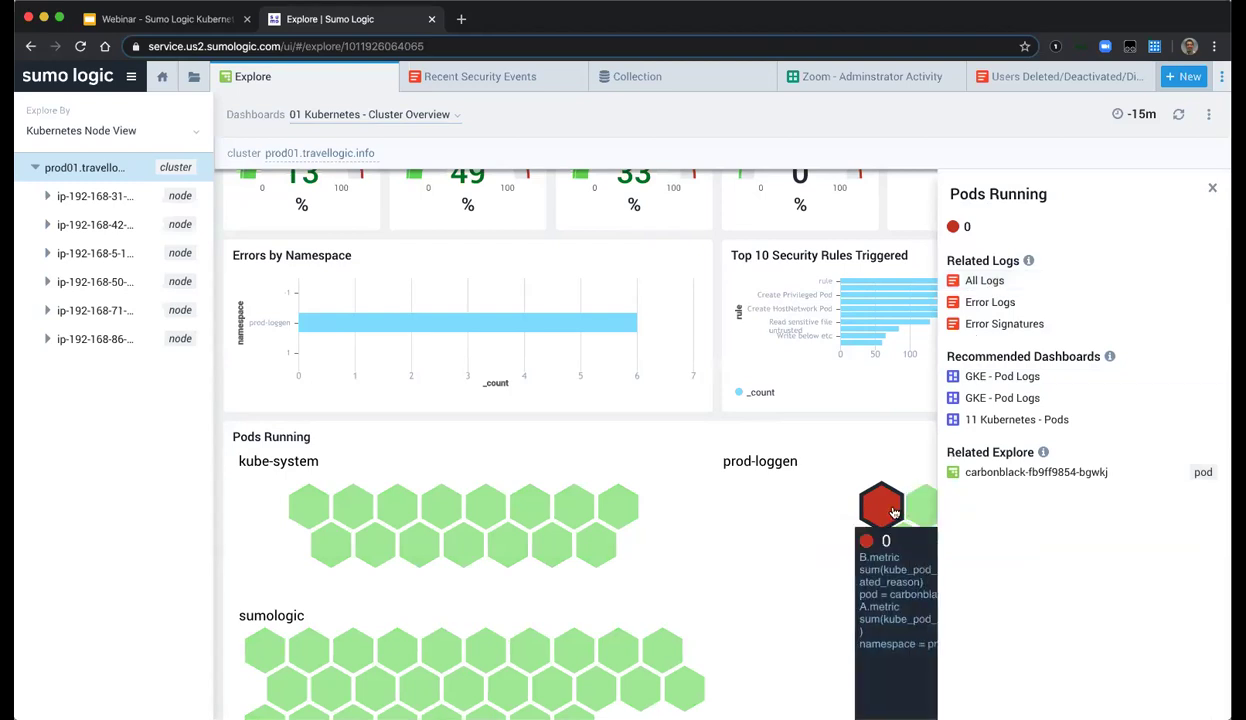
pyautogui.click(998, 475)
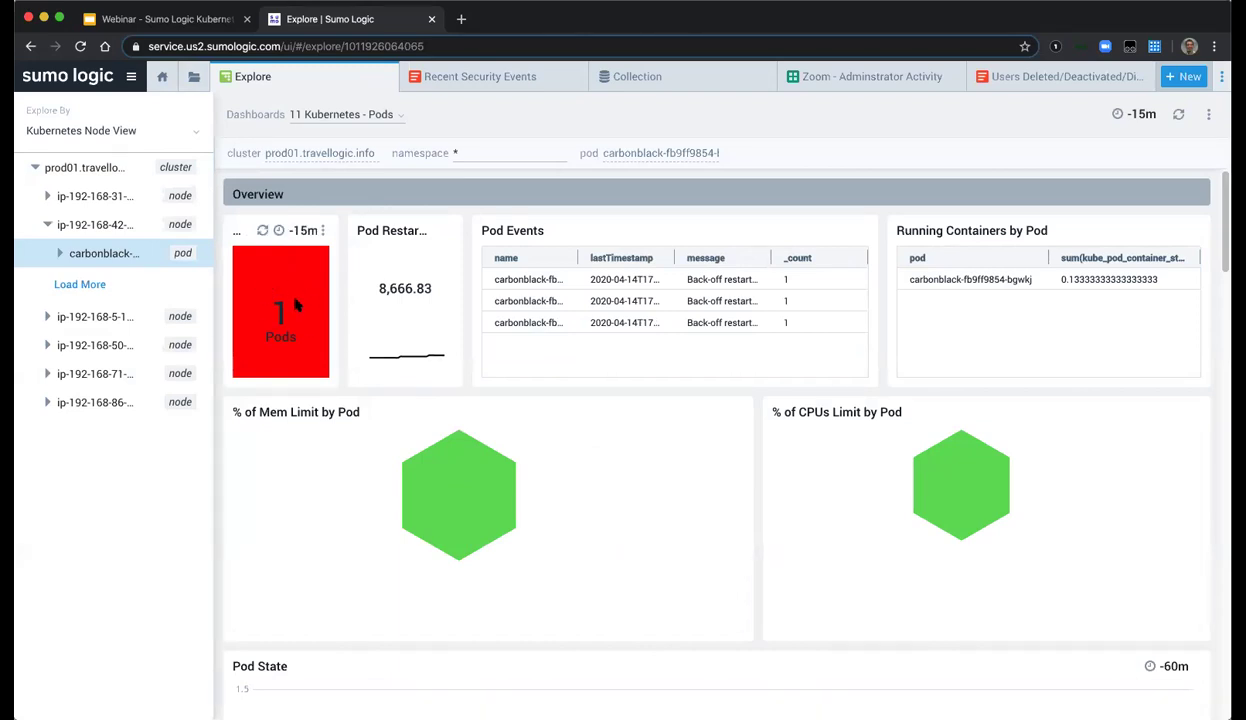
# - Review the pod's restarts and Pod State timeline, widening the name column of the Pod Events table
pyautogui.moveTo(375, 287); pyautogui.dragTo(428, 292)
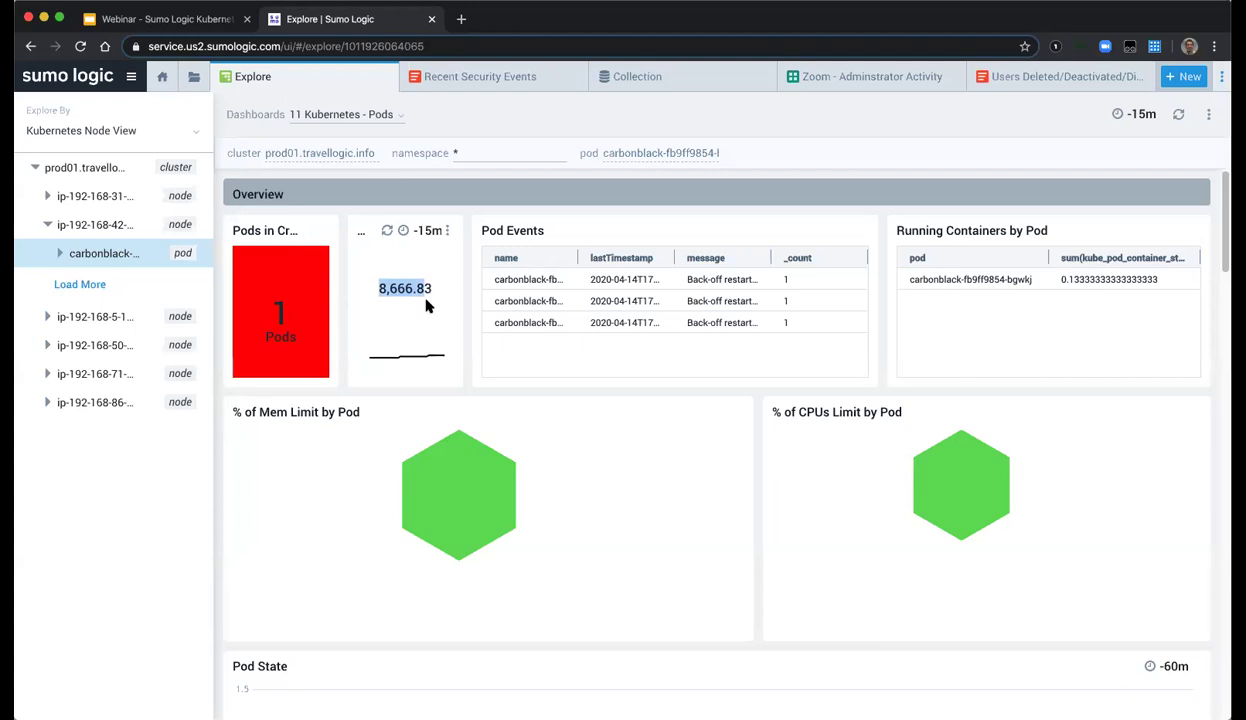
pyautogui.moveTo(576, 256); pyautogui.dragTo(686, 257)
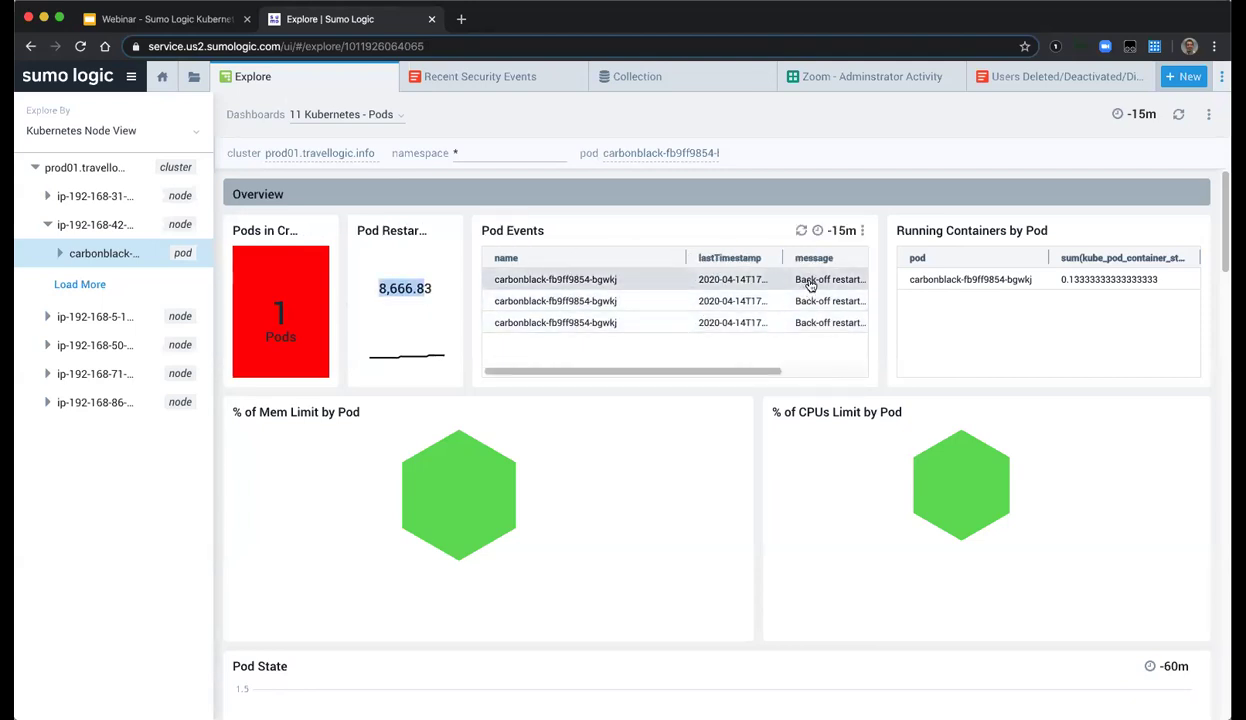
pyautogui.scroll(-3, 760, 385)
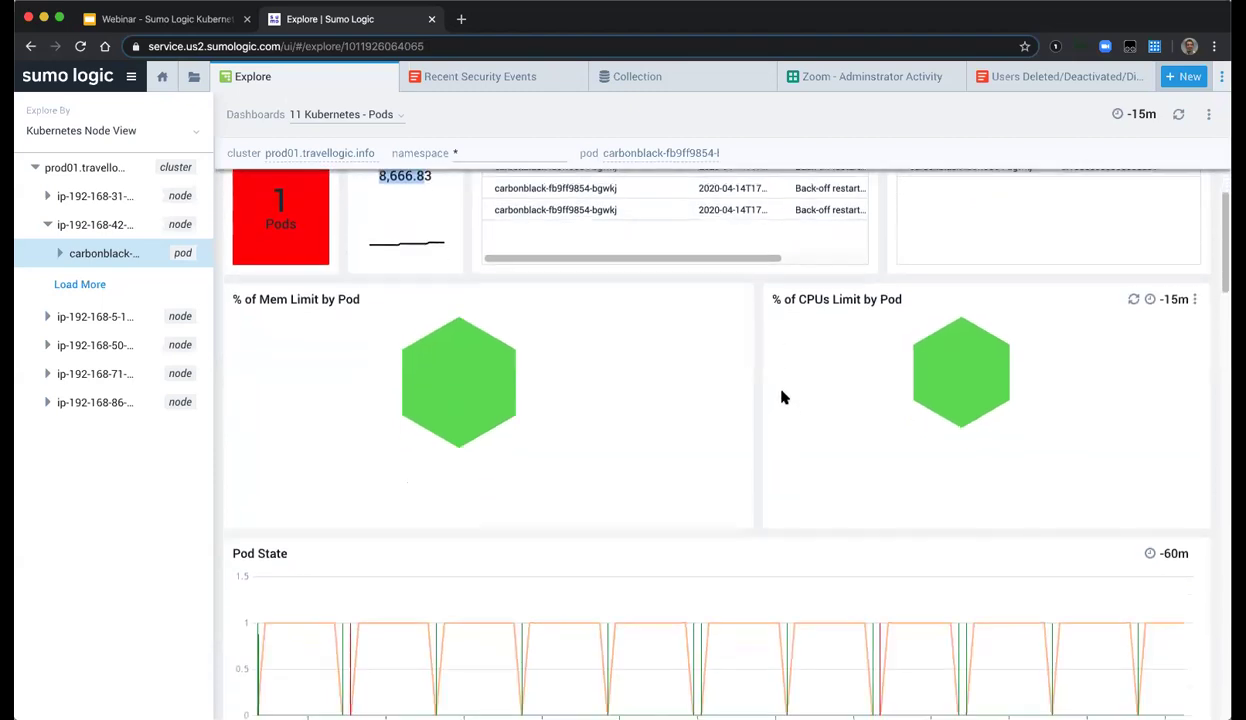
pyautogui.scroll(-1, 781, 396)
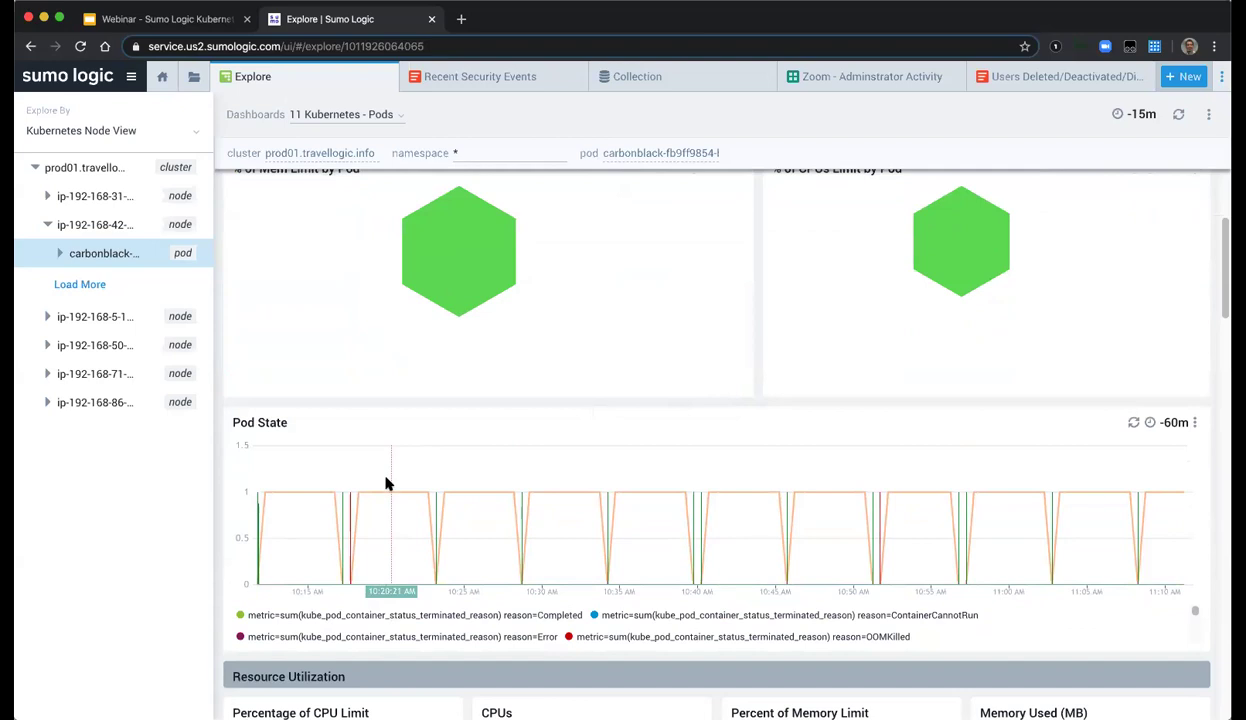
pyautogui.moveTo(387, 495)
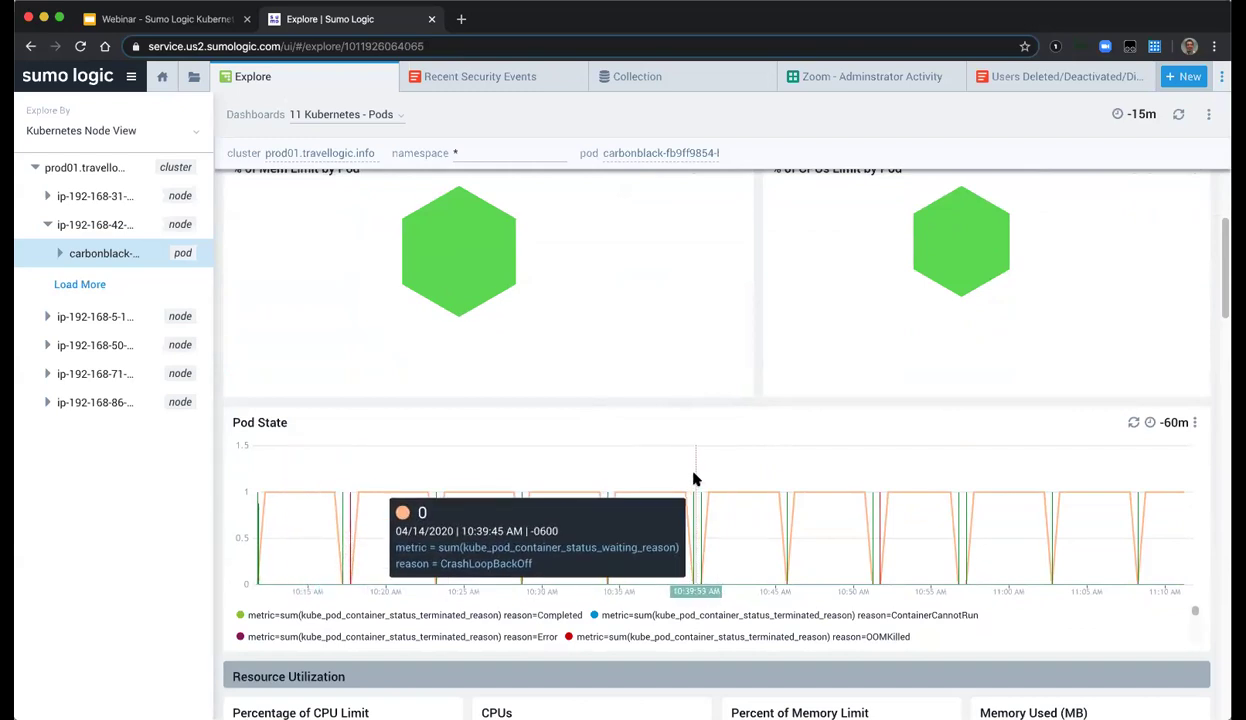
# - Examine the pod's resource utilization, CPU and memory against limits and requests, disk, network and container overview charts
pyautogui.scroll(-1, 695, 478)
pyautogui.scroll(-3, 695, 478)
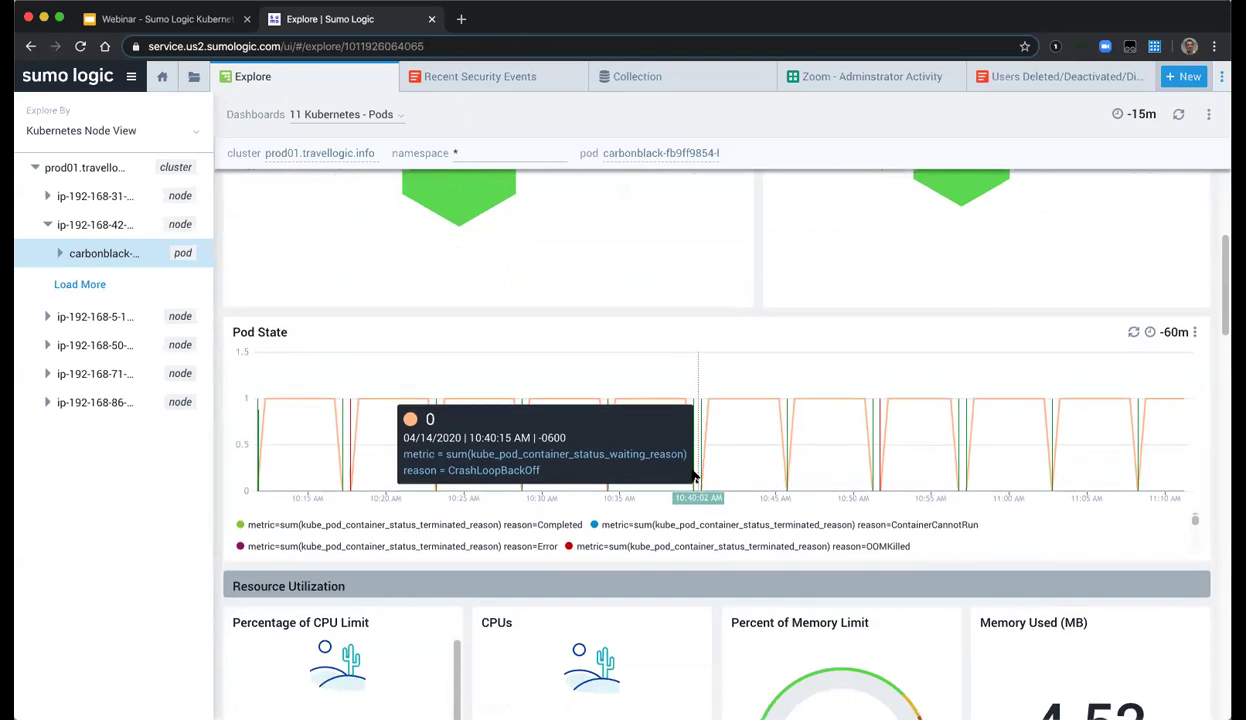
pyautogui.scroll(-1, 690, 481)
pyautogui.scroll(-10, 723, 500)
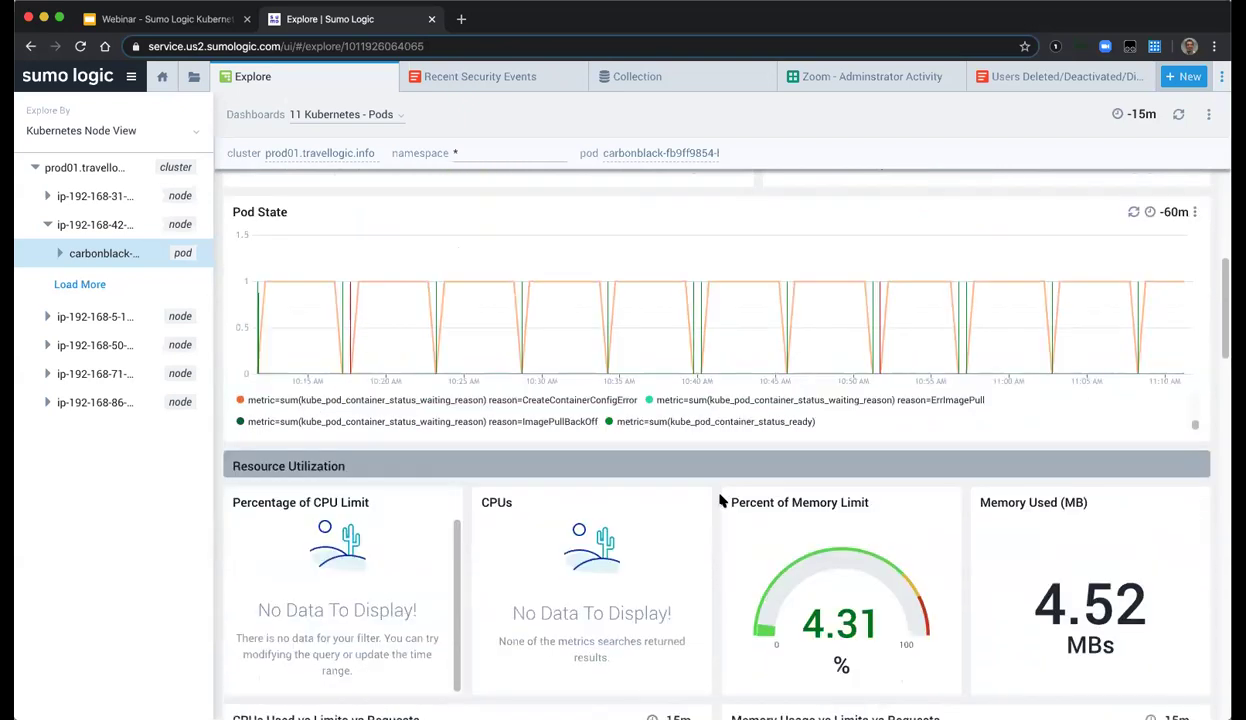
pyautogui.scroll(-1, 723, 498)
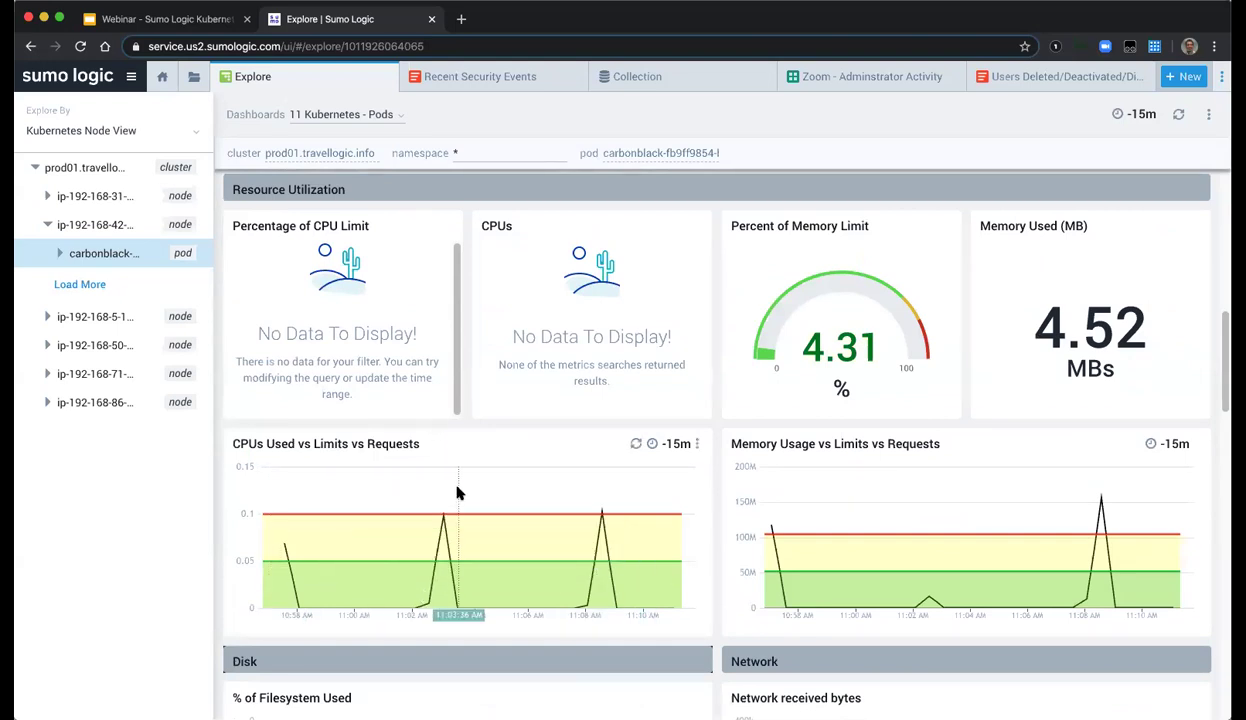
pyautogui.scroll(-2, 456, 492)
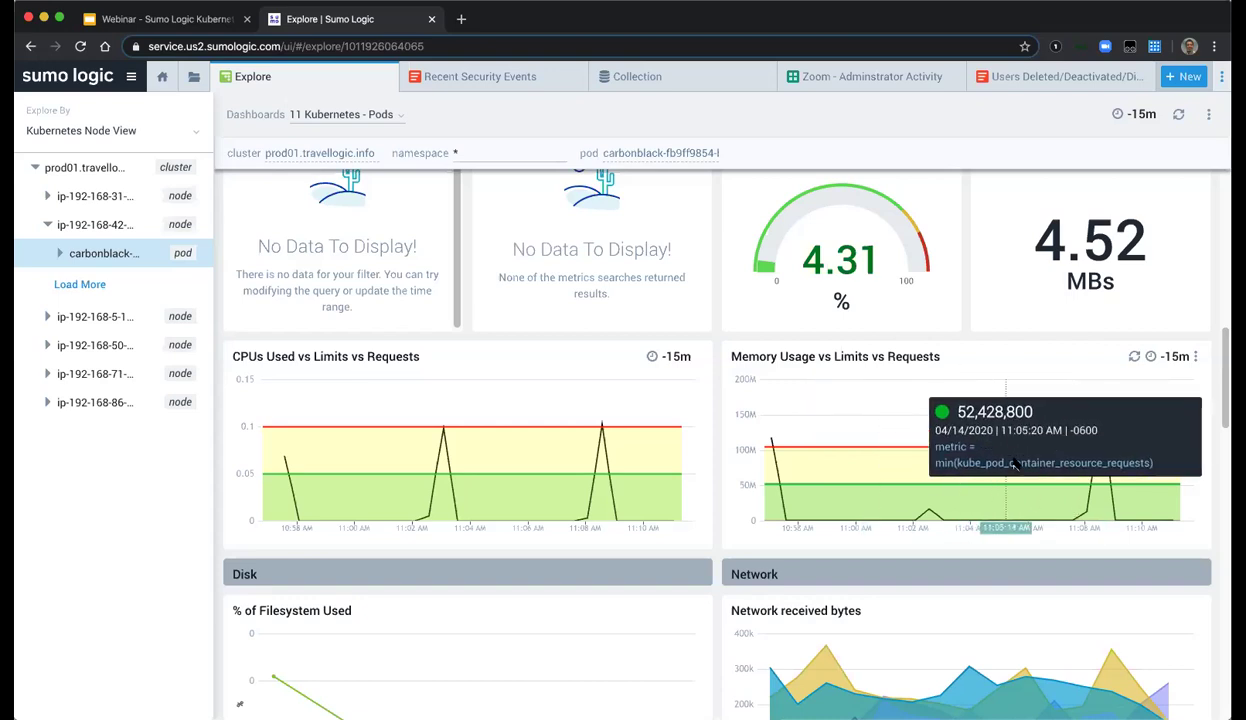
pyautogui.scroll(1, 1031, 481)
pyautogui.scroll(-5, 757, 330)
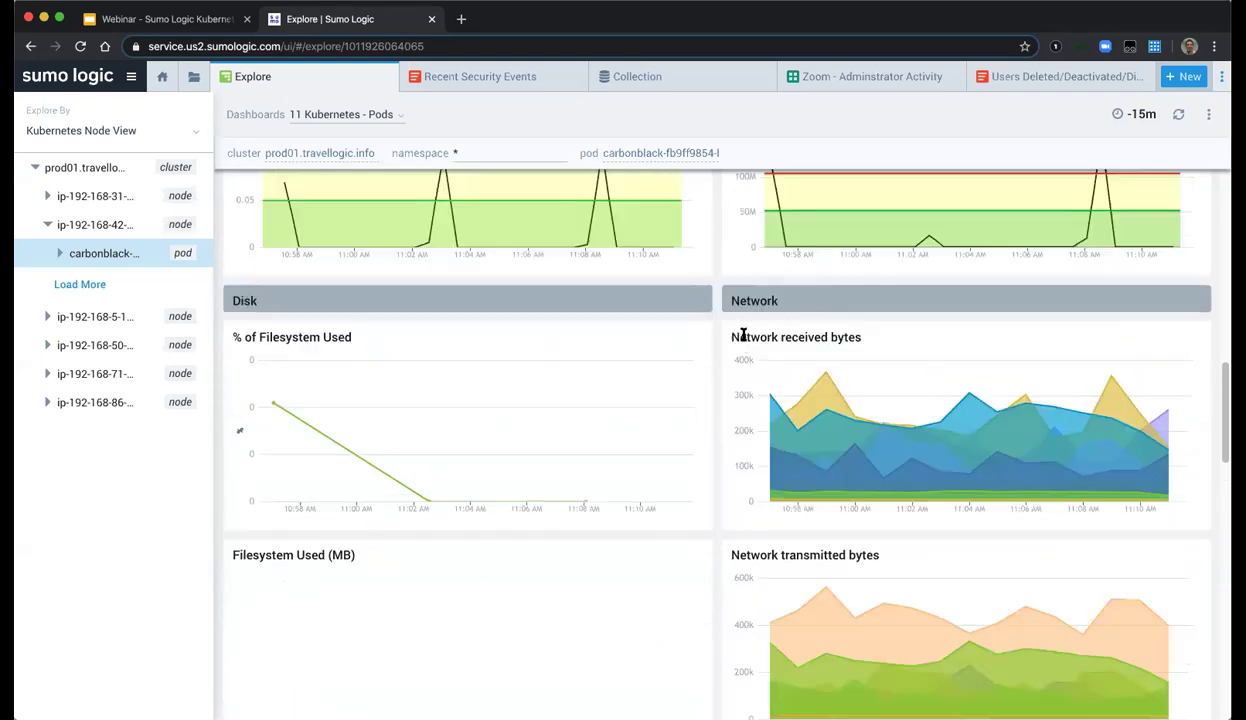
pyautogui.scroll(-5, 733, 352)
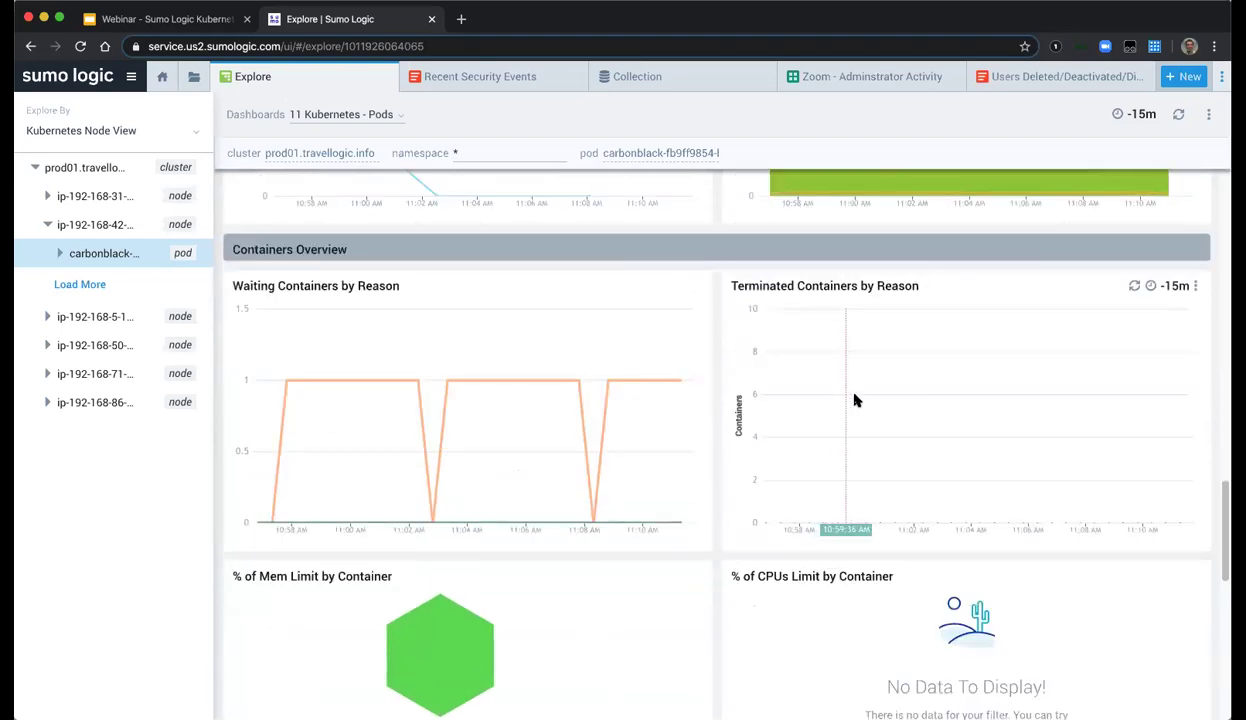
# - Set the Terminated Containers by Reason chart to Last 60 Minutes and inspect the reasons for its two termination spikes
pyautogui.click(1170, 259)
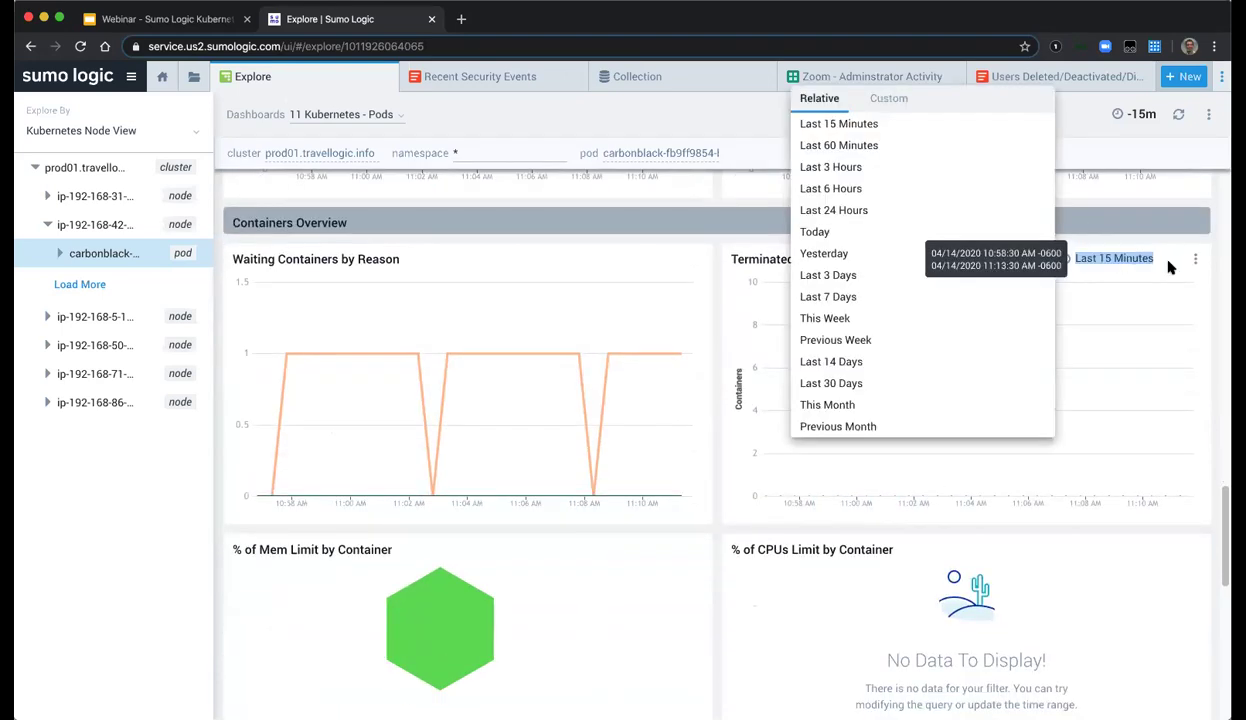
pyautogui.click(868, 145)
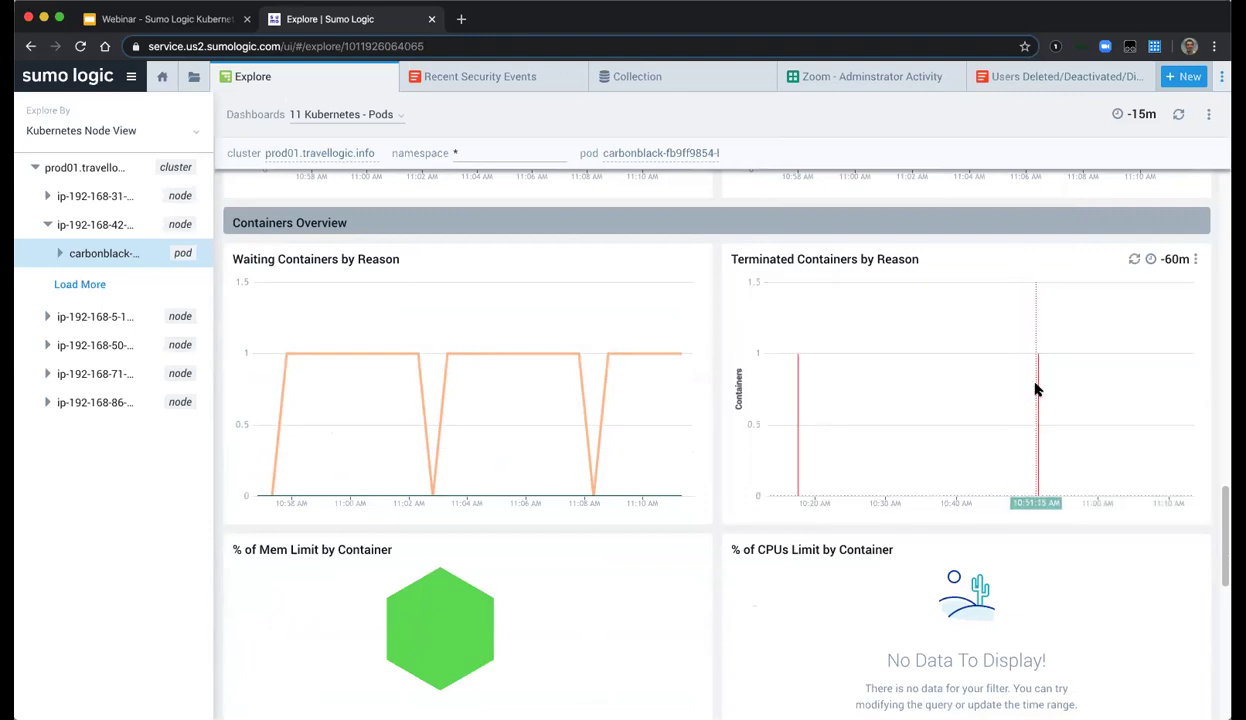
pyautogui.moveTo(1038, 386)
pyautogui.moveTo(797, 372)
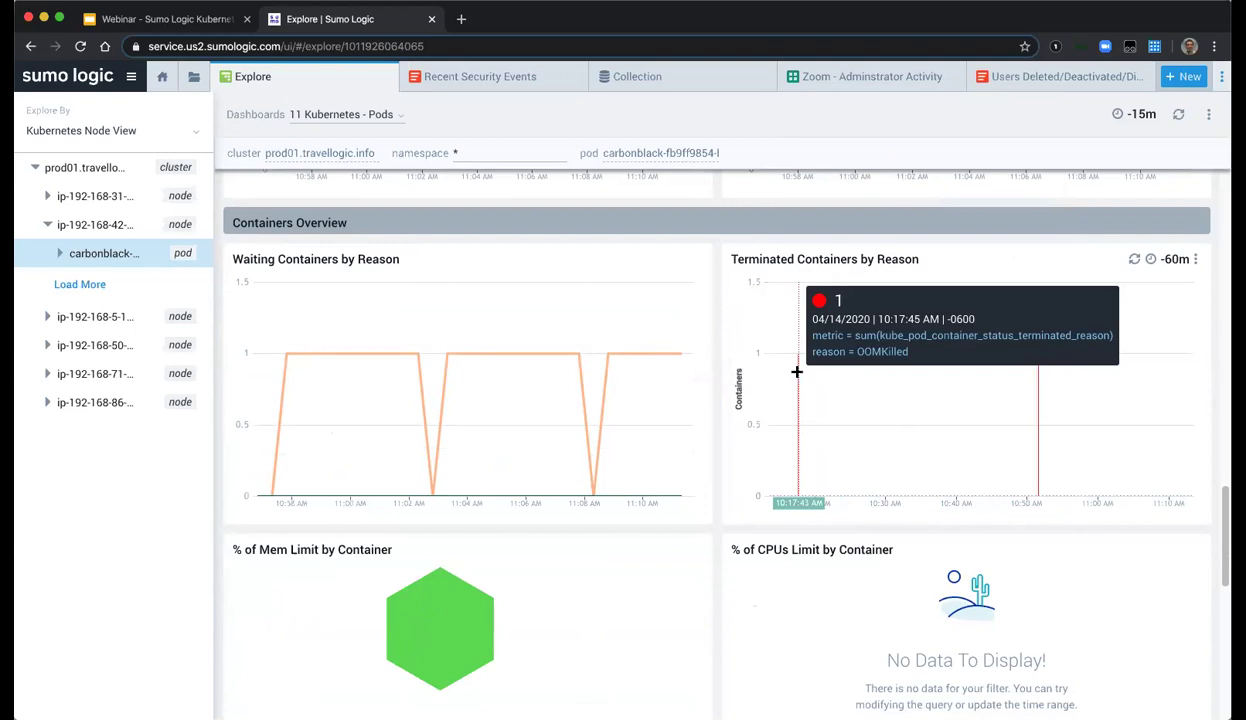
pyautogui.scroll(-3, 797, 372)
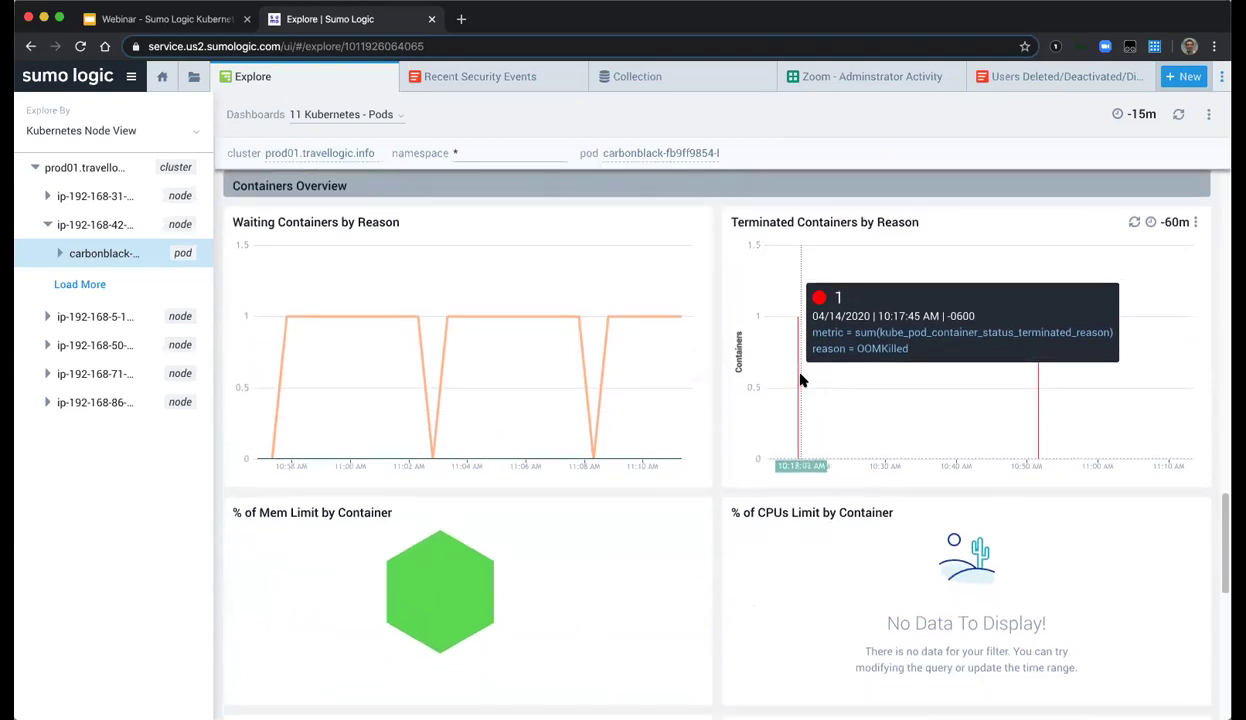
# - Return from the pod to the prod01.travellogic.info cluster and its Cluster Overview dashboard
pyautogui.scroll(15, 795, 386)
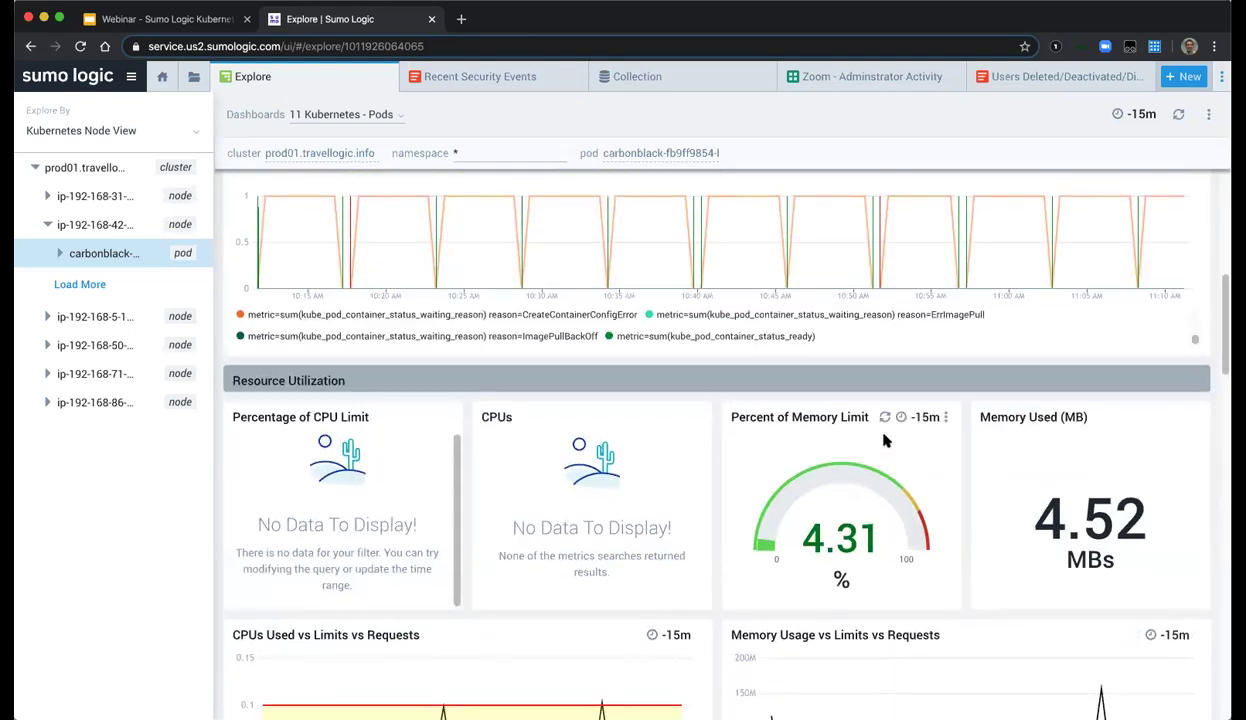
pyautogui.scroll(6, 884, 440)
pyautogui.scroll(3, 884, 430)
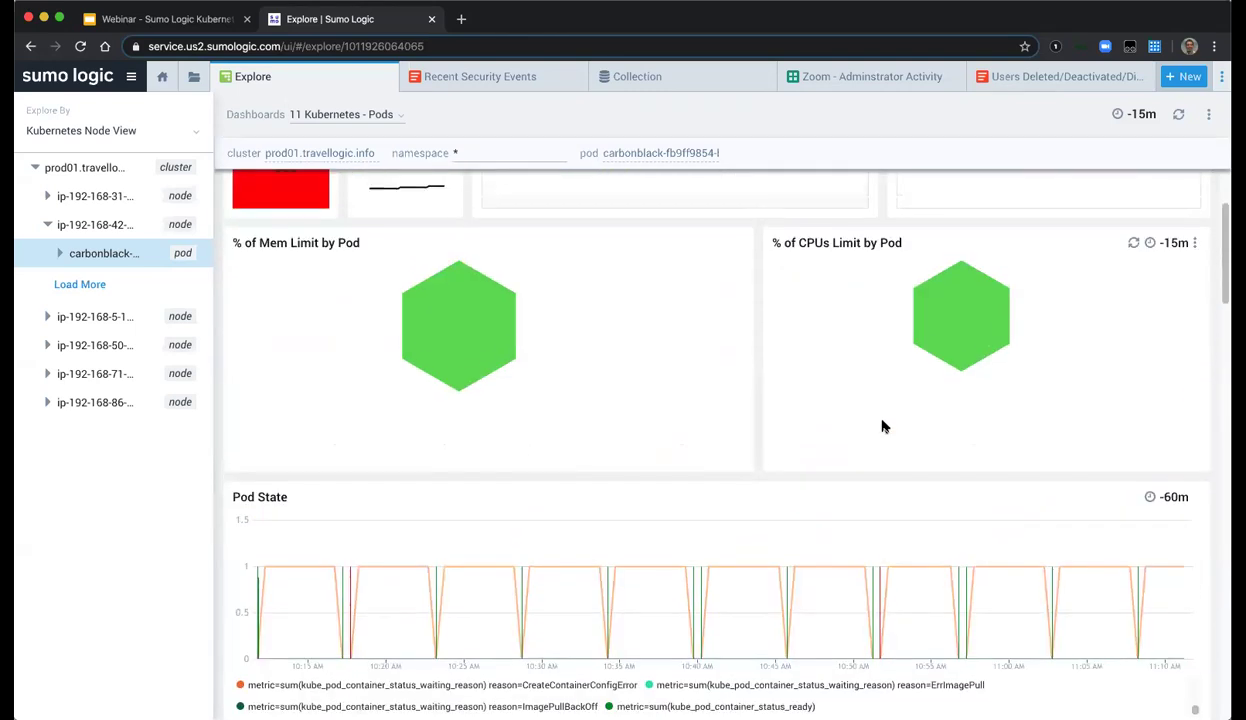
pyautogui.click(85, 164)
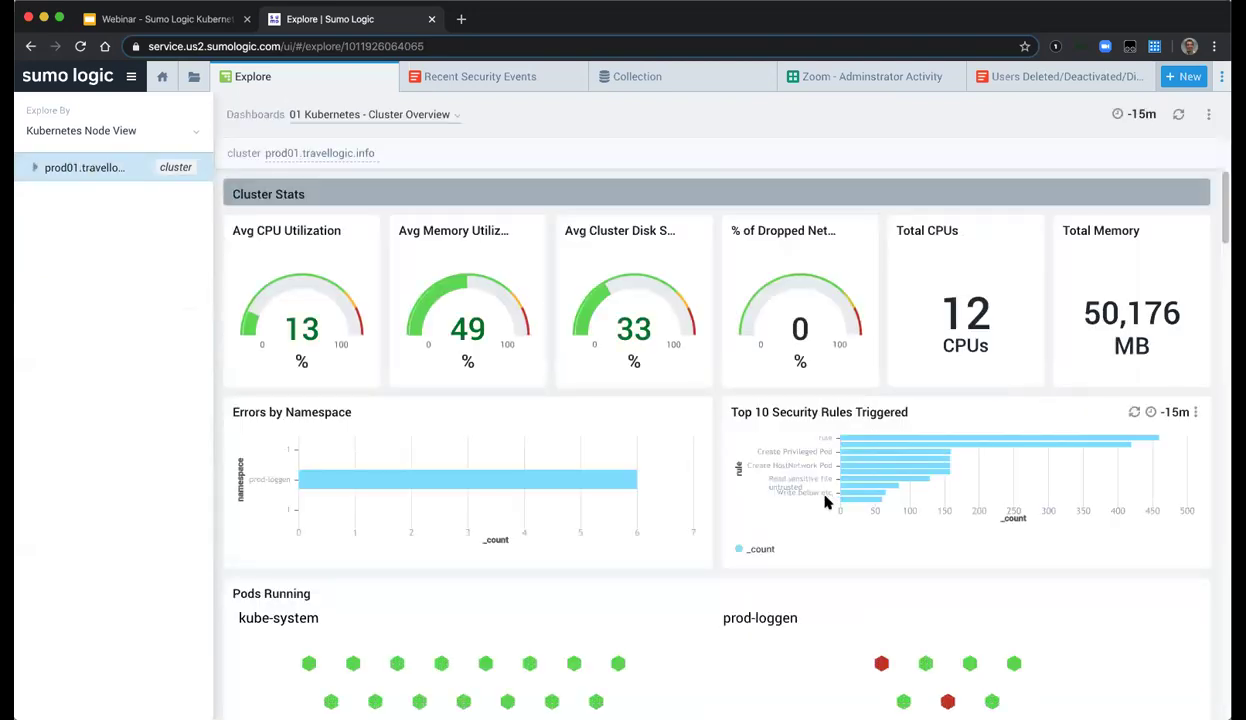
# - Reopen the carbonblack-fb9ff9854-bgwkj pod in Explore from the first red pod in the prod-loggen namespace
pyautogui.scroll(-2, 829, 500)
pyautogui.click(888, 568)
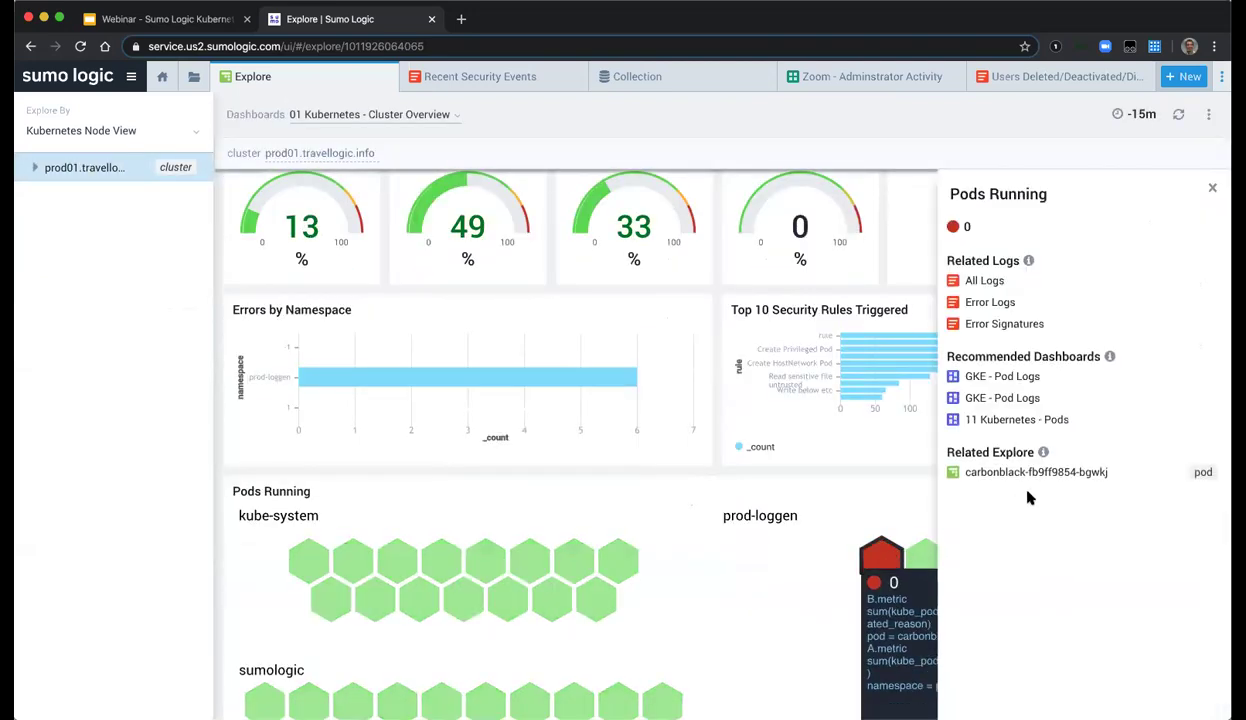
pyautogui.click(1036, 473)
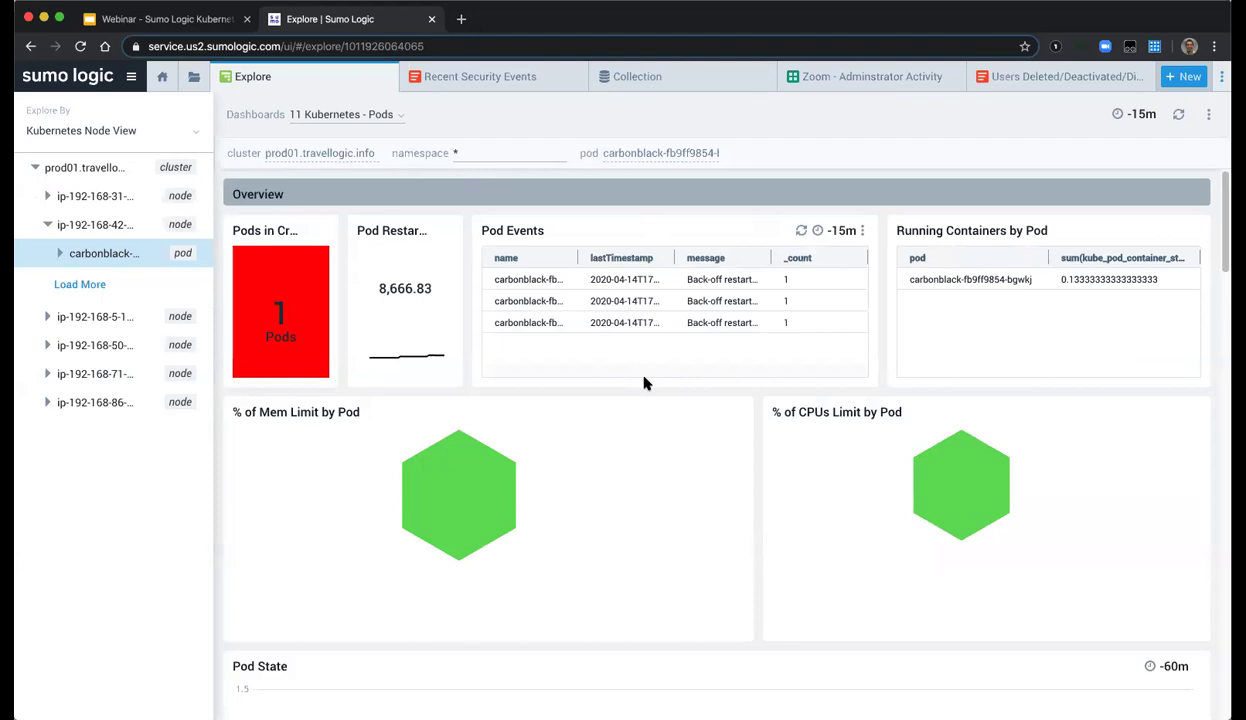
# - Compare the prod01.travellogic.info collector name and its sources in Collection with the cluster name shown in Explore
pyautogui.click(628, 77)
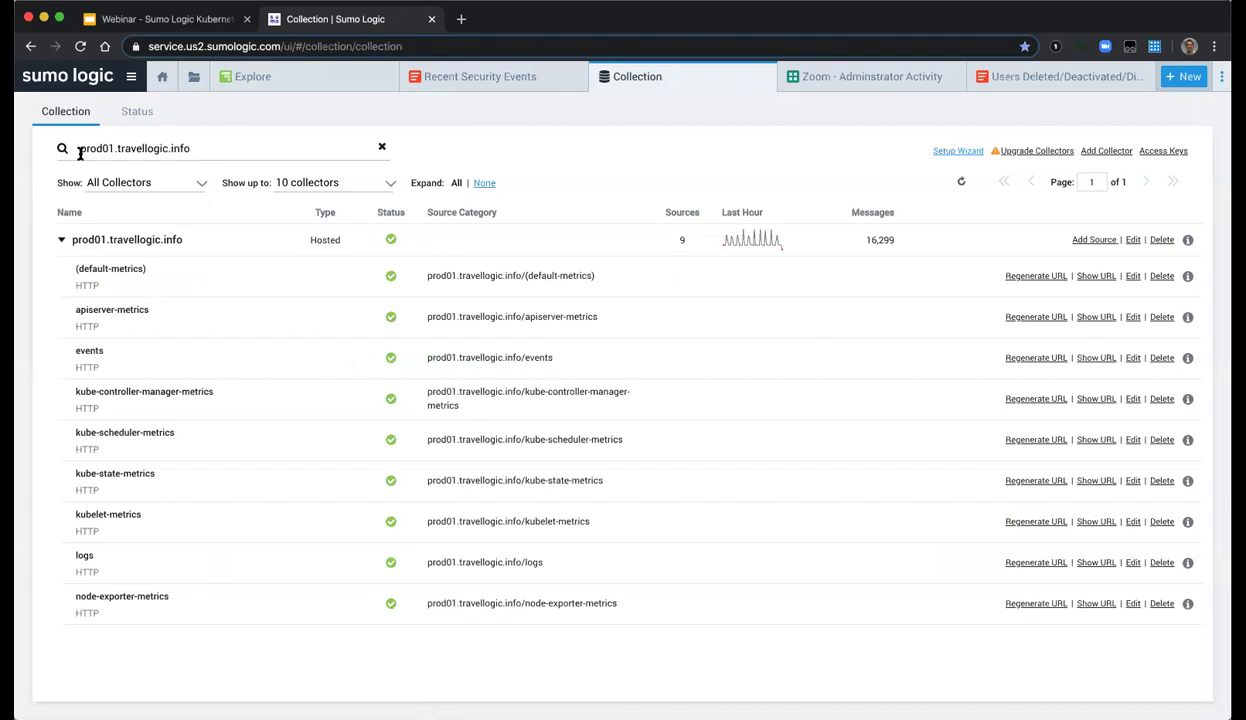
pyautogui.moveTo(80, 148); pyautogui.dragTo(238, 148)
pyautogui.click(236, 148)
pyautogui.click(277, 86)
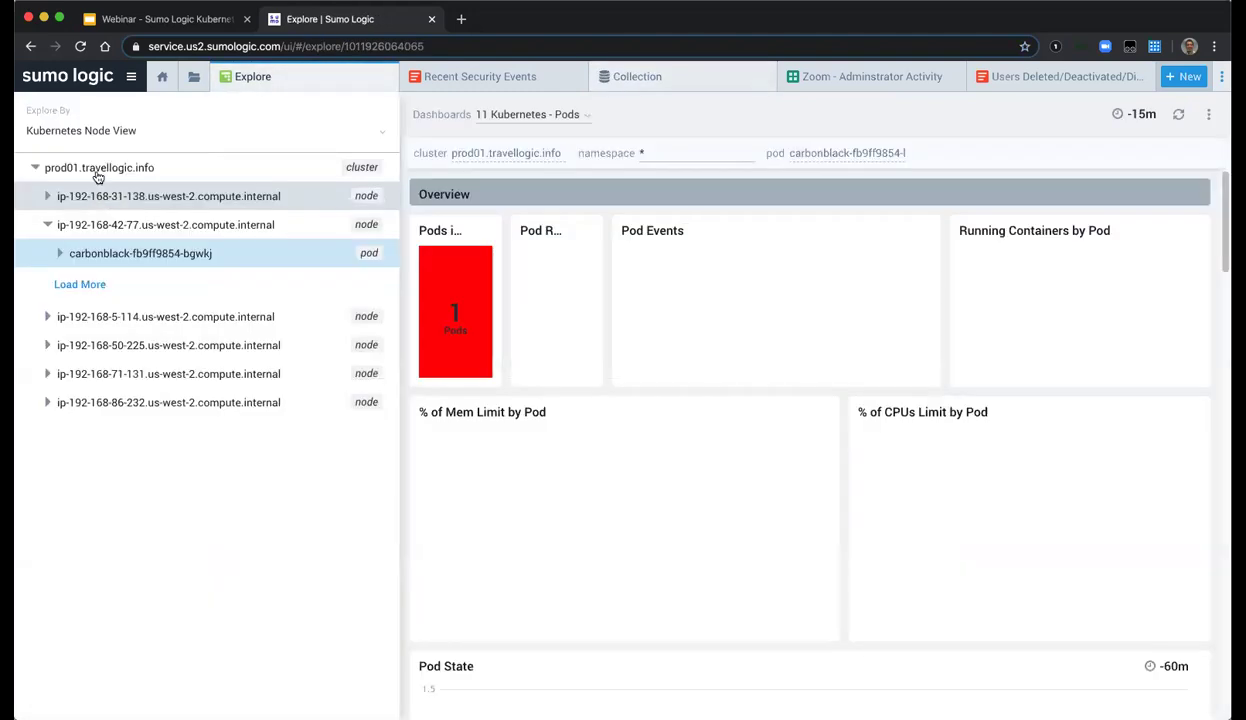
pyautogui.click(680, 80)
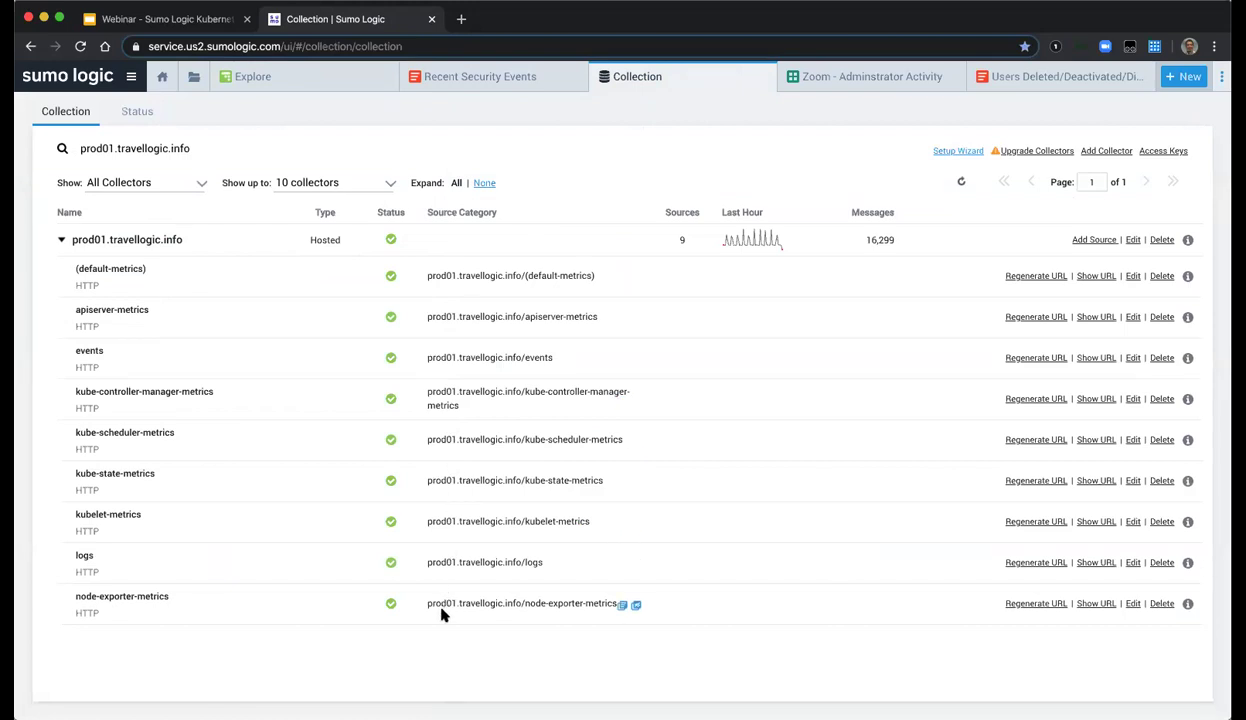
pyautogui.doubleClick(106, 241)
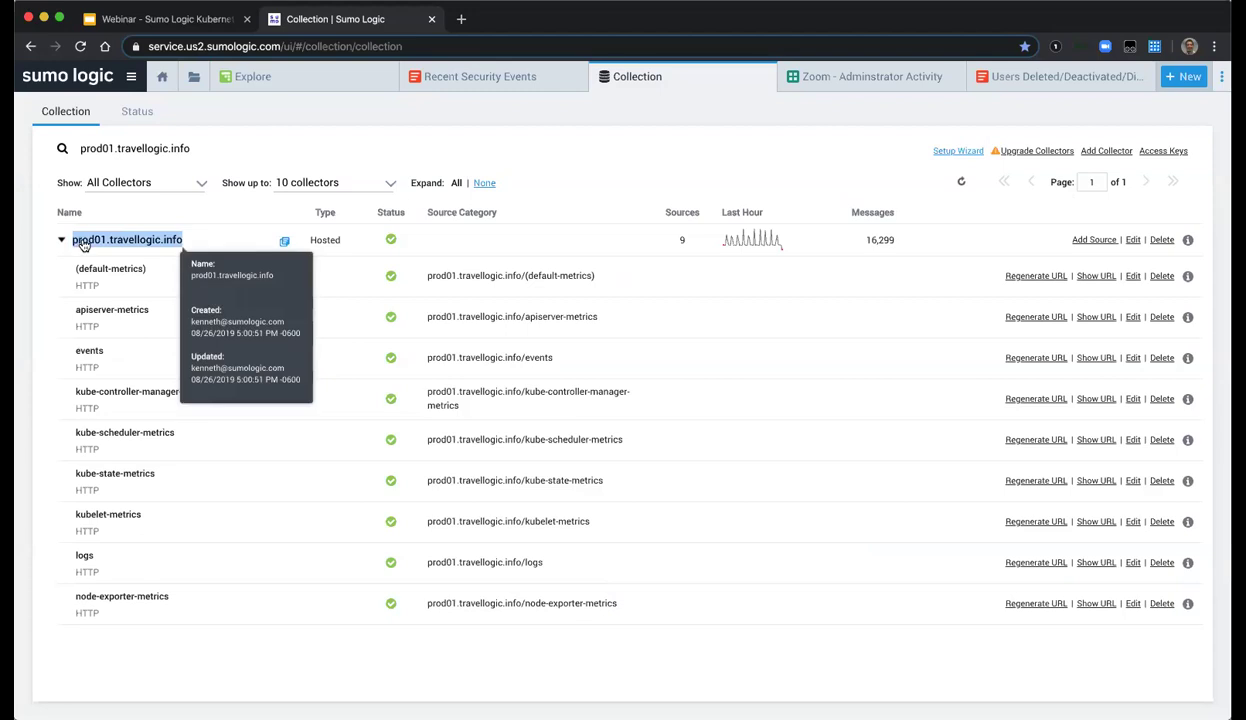
# - Inspect the cluster field and its value in the prod01.travellogic.info collector's settings, leaving the collector unedited
pyautogui.click(84, 245)
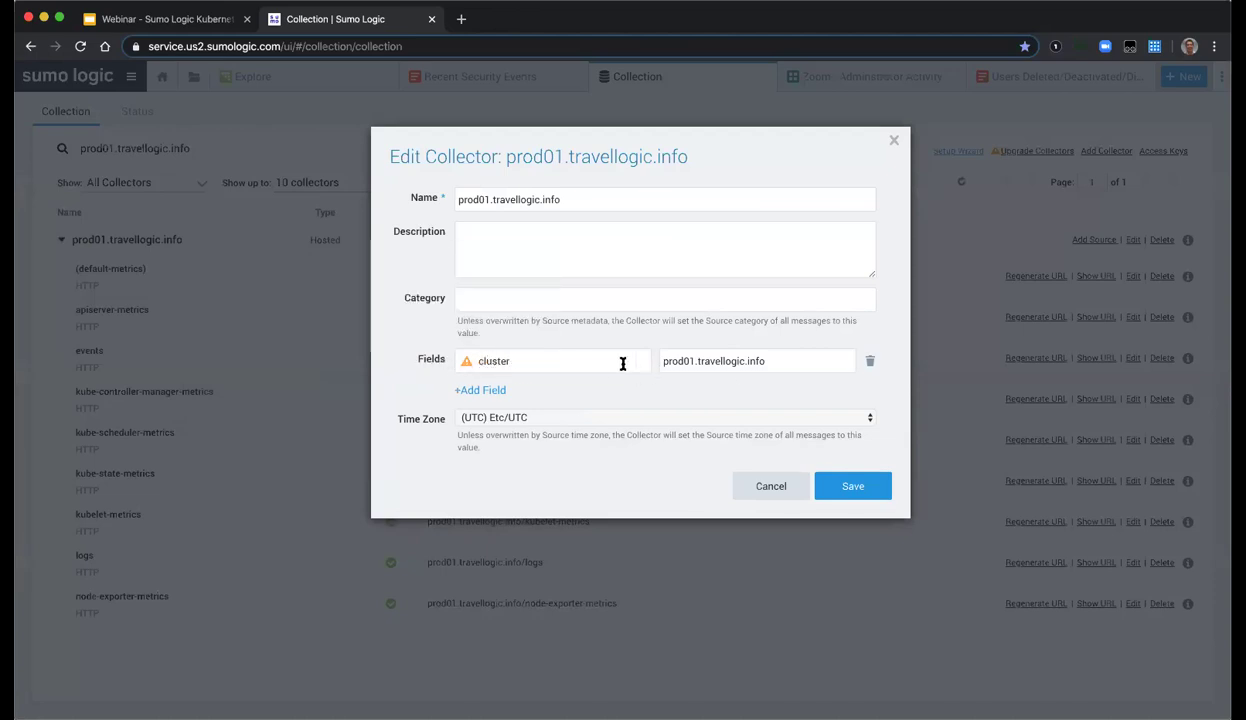
pyautogui.moveTo(763, 361); pyautogui.dragTo(650, 360)
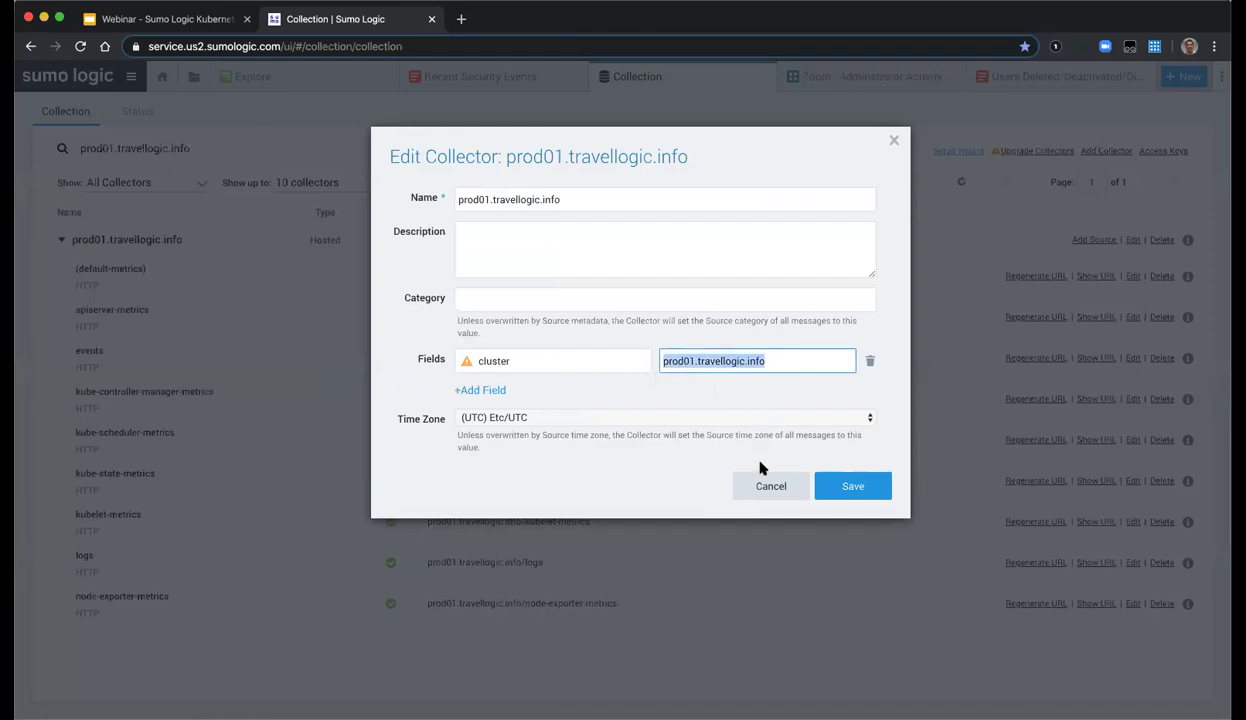
pyautogui.click(771, 486)
# - Run a new log search with the query cluster=prod01.travellogic.info
pyautogui.click(1180, 76)
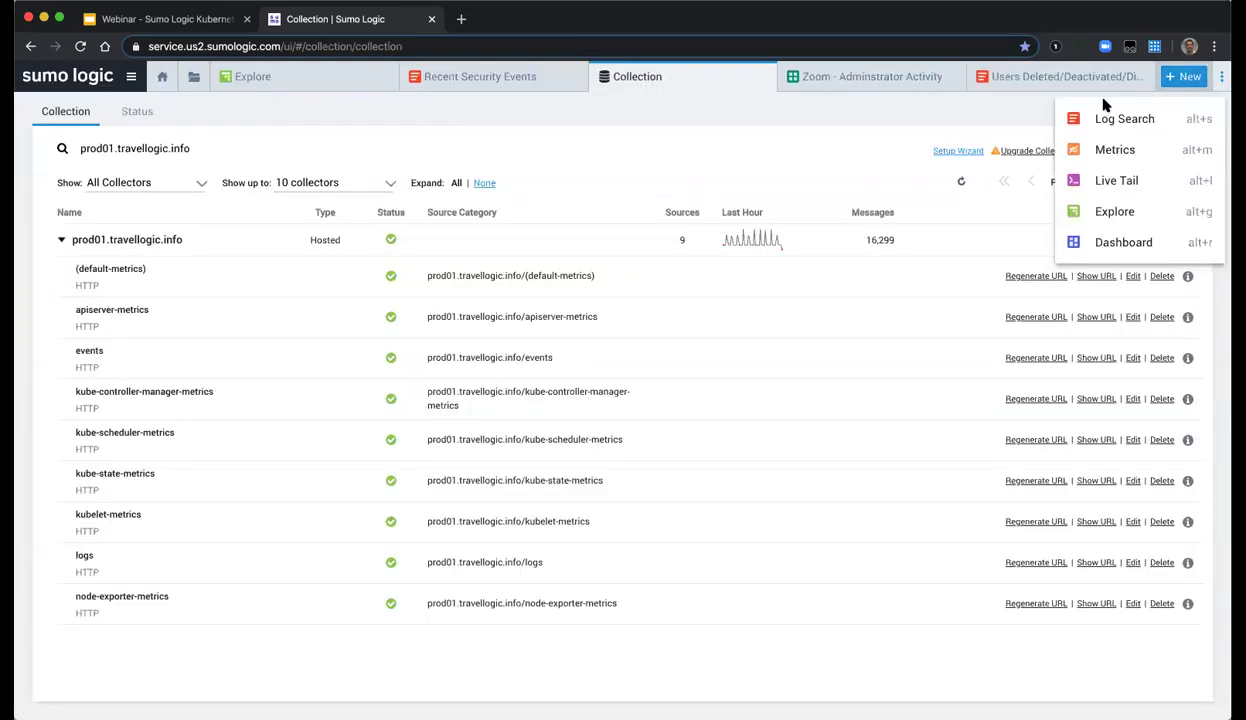
pyautogui.click(1110, 119)
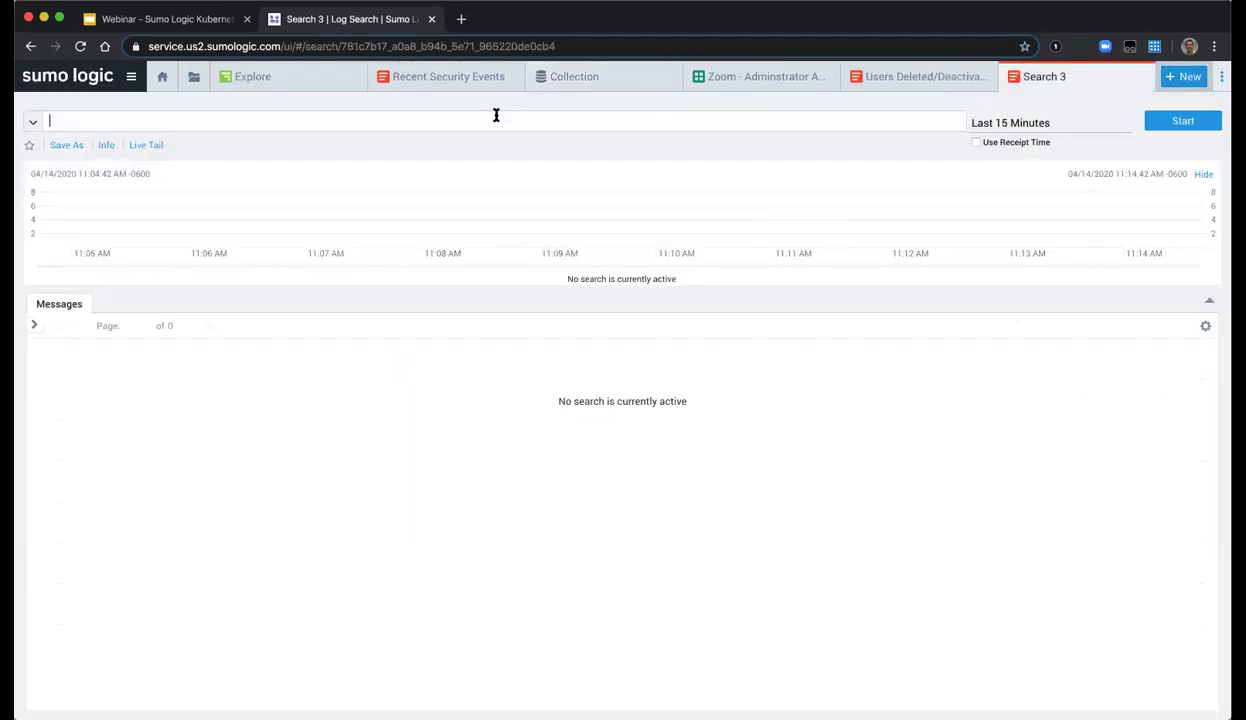
pyautogui.write('cluster=')
pyautogui.press('super+v')
pyautogui.press('Return')
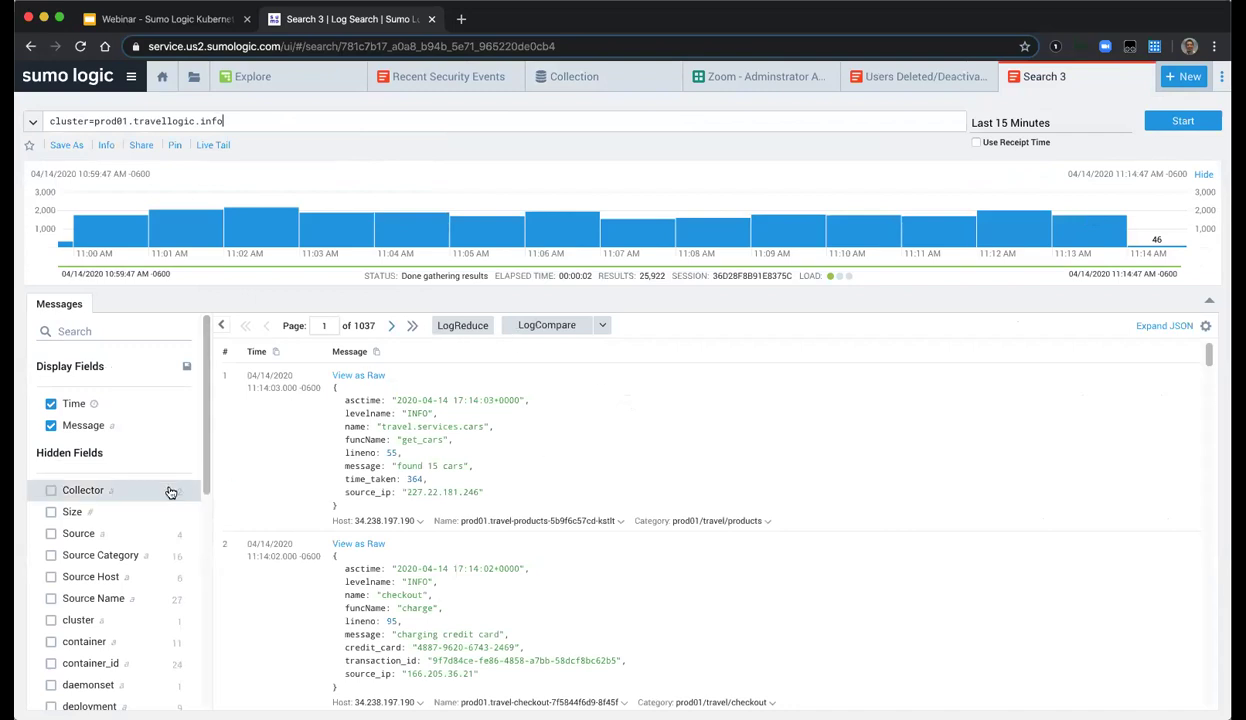
# - Examine the top values of the daemonset, container and namespace fields in the cluster's search results
pyautogui.scroll(-2, 170, 490)
pyautogui.scroll(-8, 168, 493)
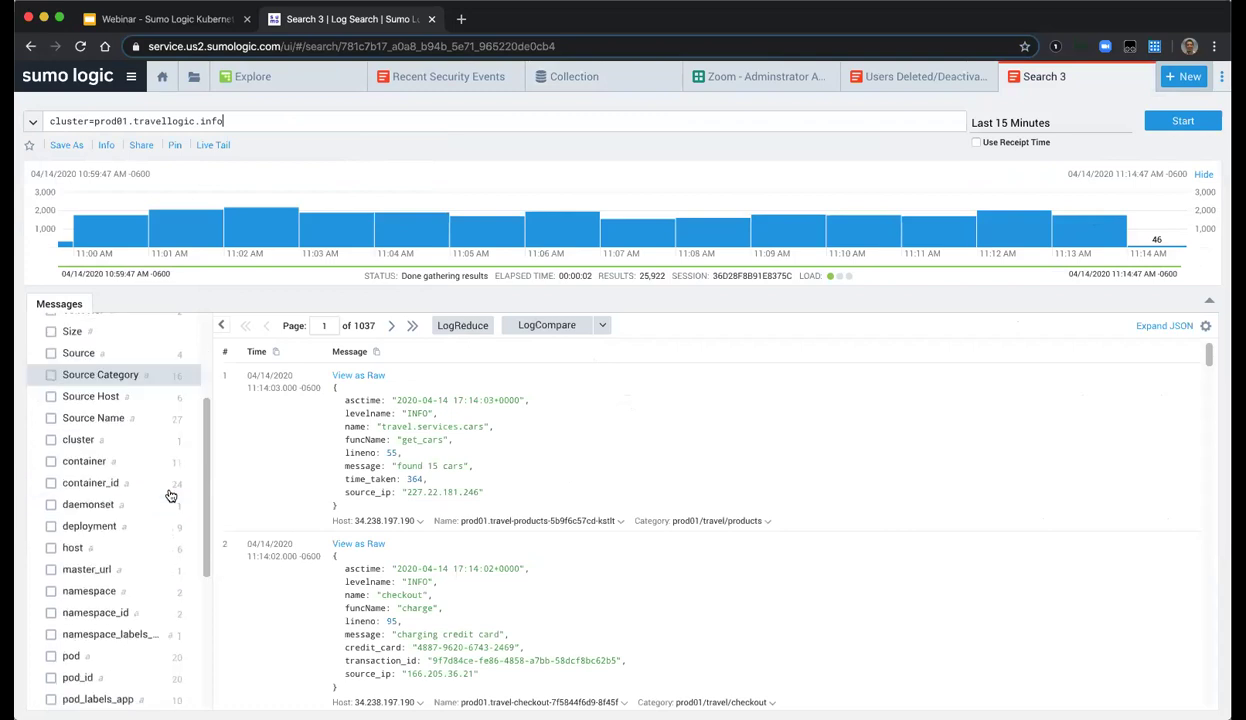
pyautogui.scroll(4, 165, 490)
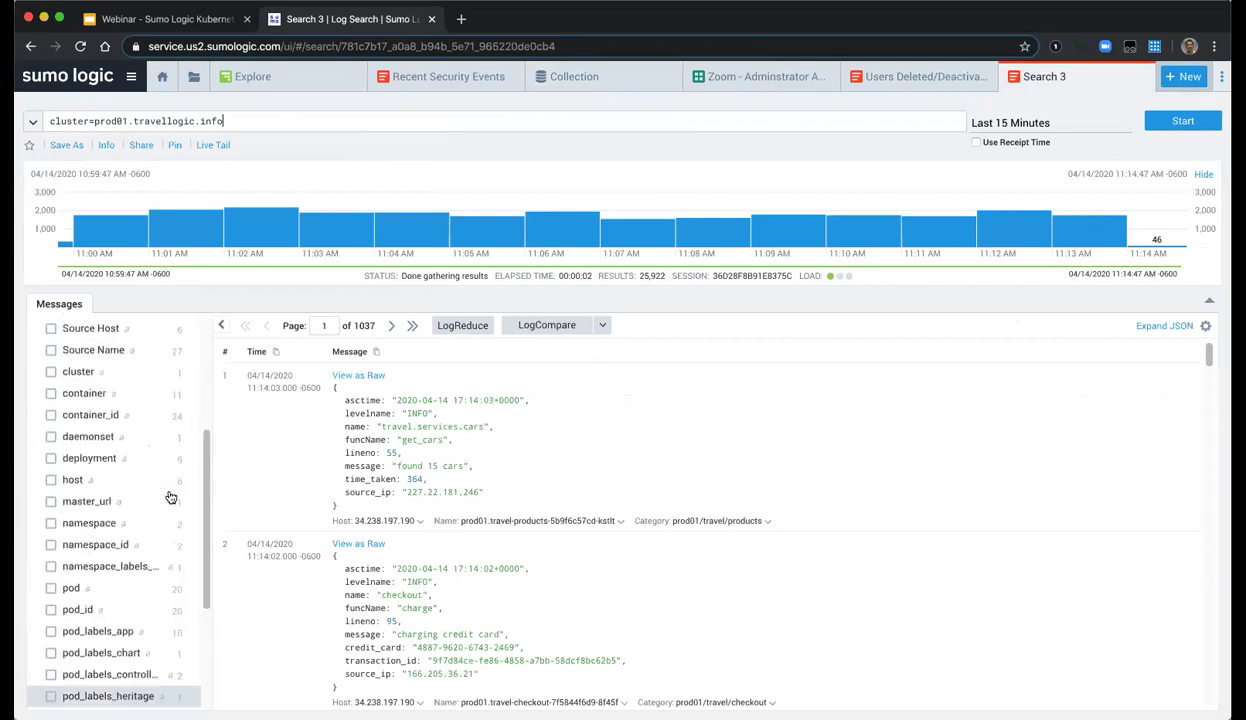
pyautogui.click(131, 439)
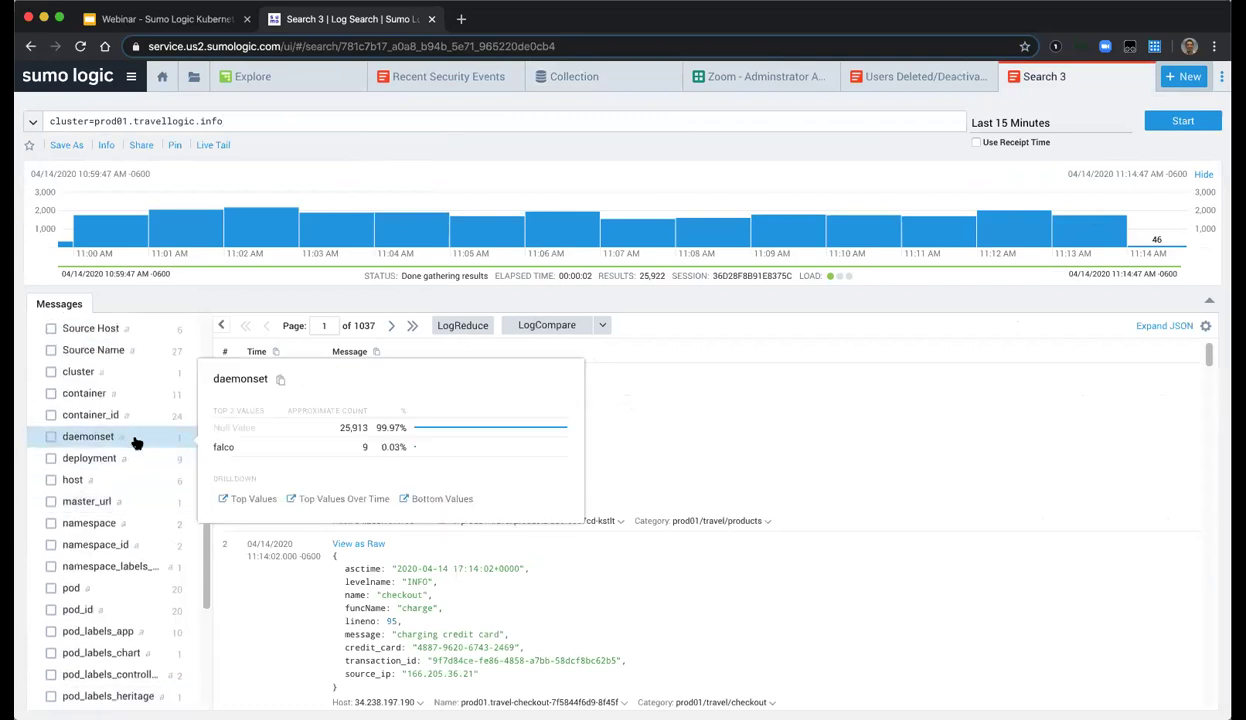
pyautogui.click(135, 397)
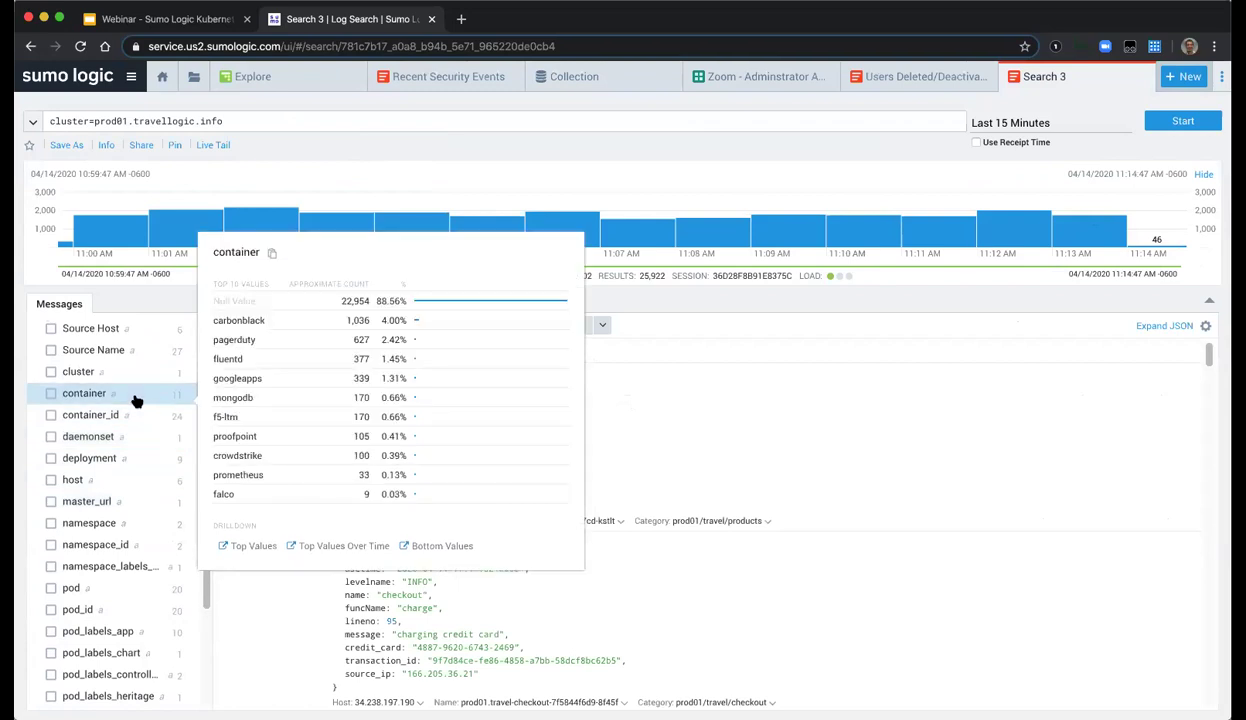
pyautogui.click(137, 522)
pyautogui.scroll(-1, 144, 625)
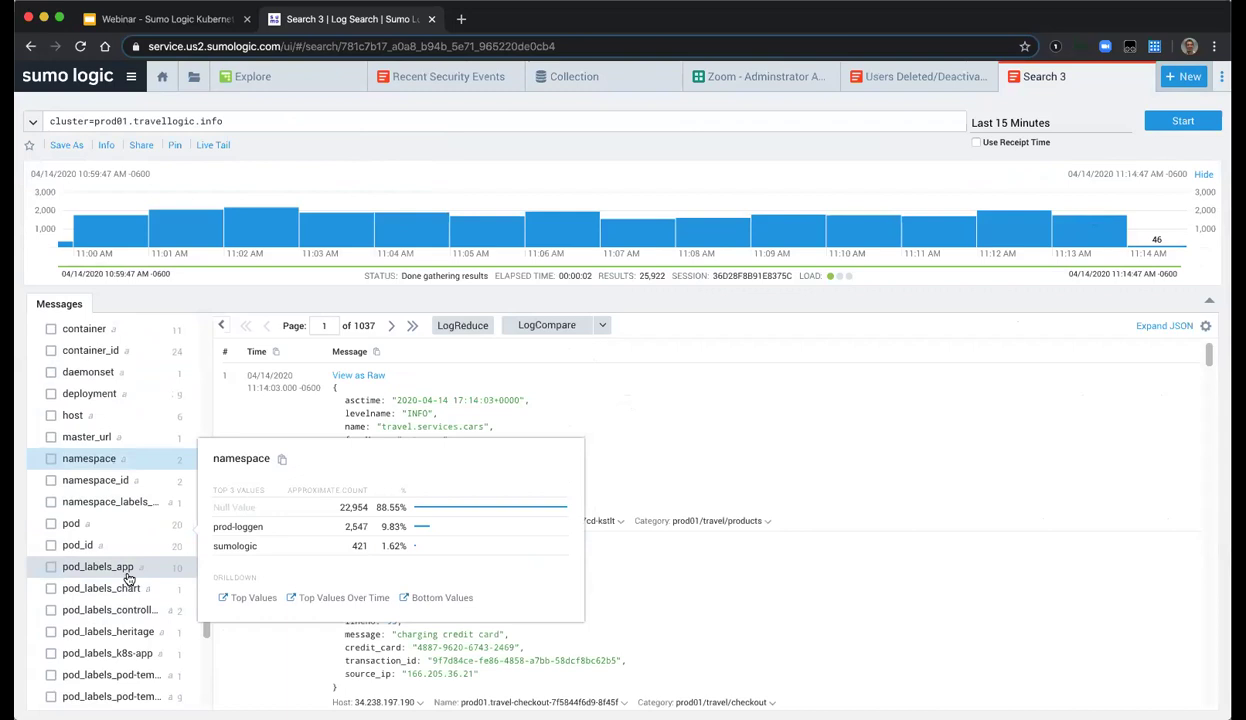
# - Examine the values of the pod label fields, including pod_labels_app, pod_labels_chart and pod_labels_heritage
pyautogui.click(90, 567)
pyautogui.click(127, 590)
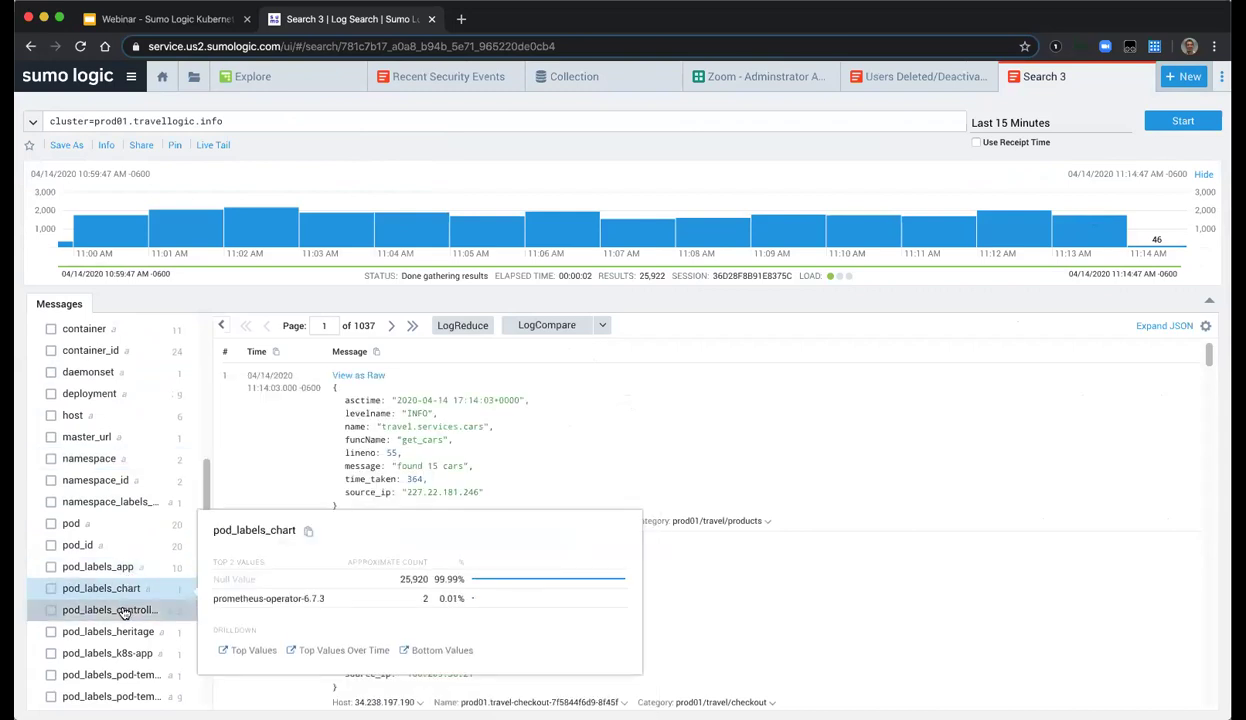
pyautogui.click(125, 610)
pyautogui.click(122, 631)
pyautogui.scroll(-2, 122, 631)
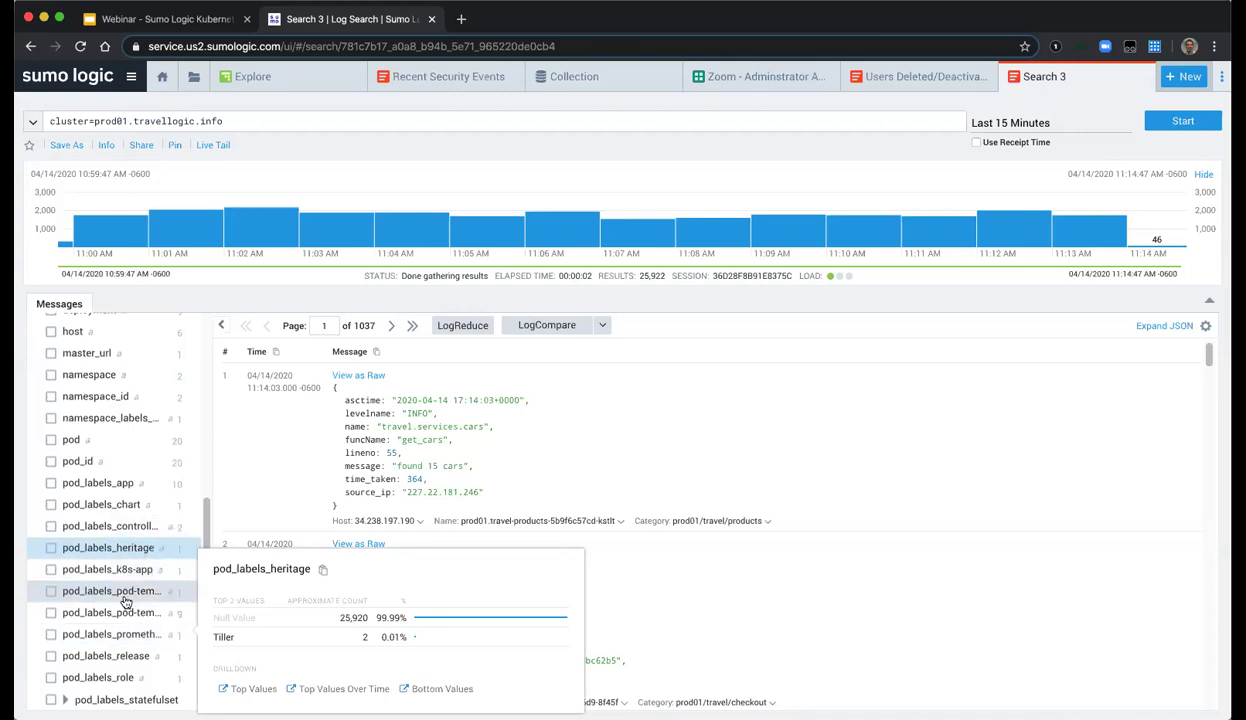
pyautogui.scroll(-1, 145, 571)
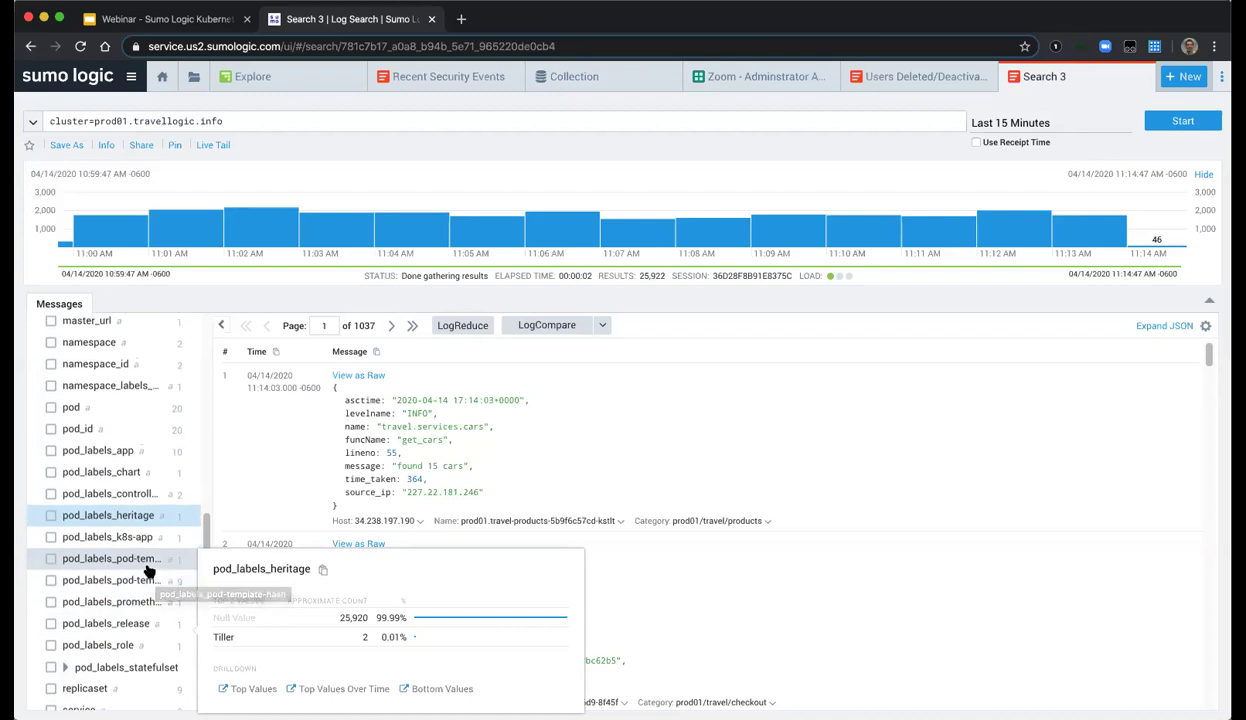
# - Inspect the top values of the pod field among the hidden fields
pyautogui.scroll(4, 148, 568)
pyautogui.scroll(4, 145, 565)
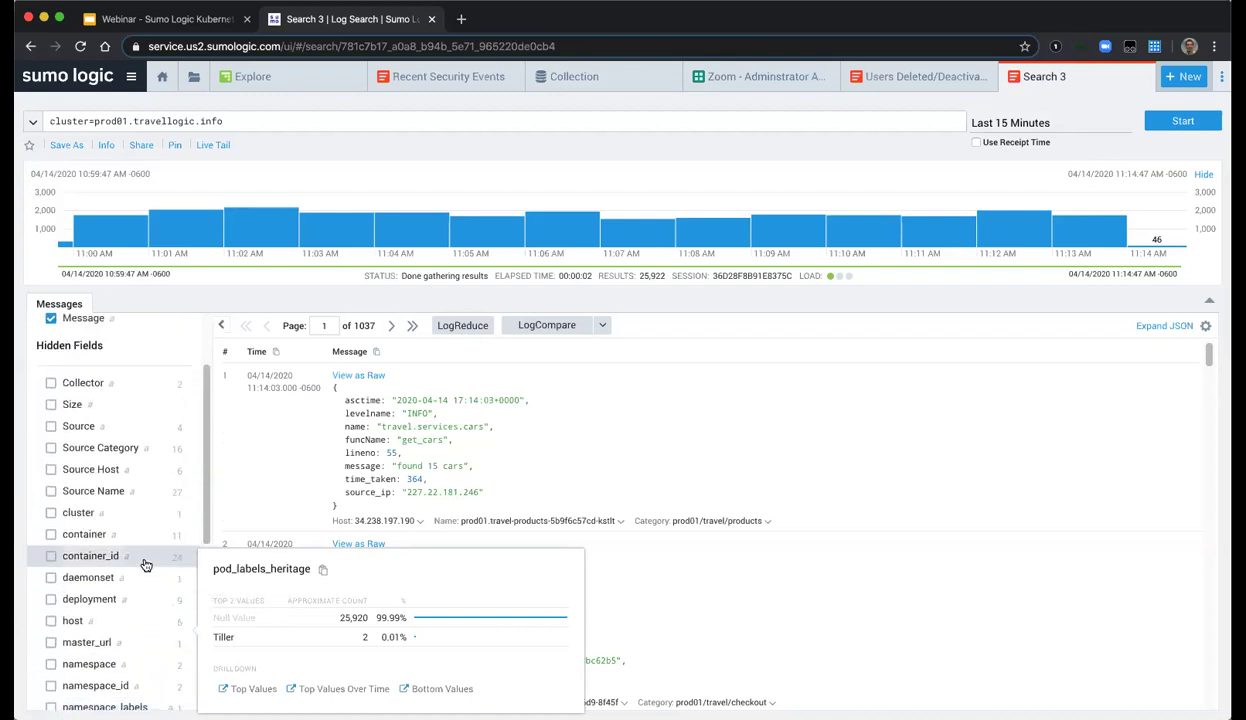
pyautogui.scroll(-1, 133, 595)
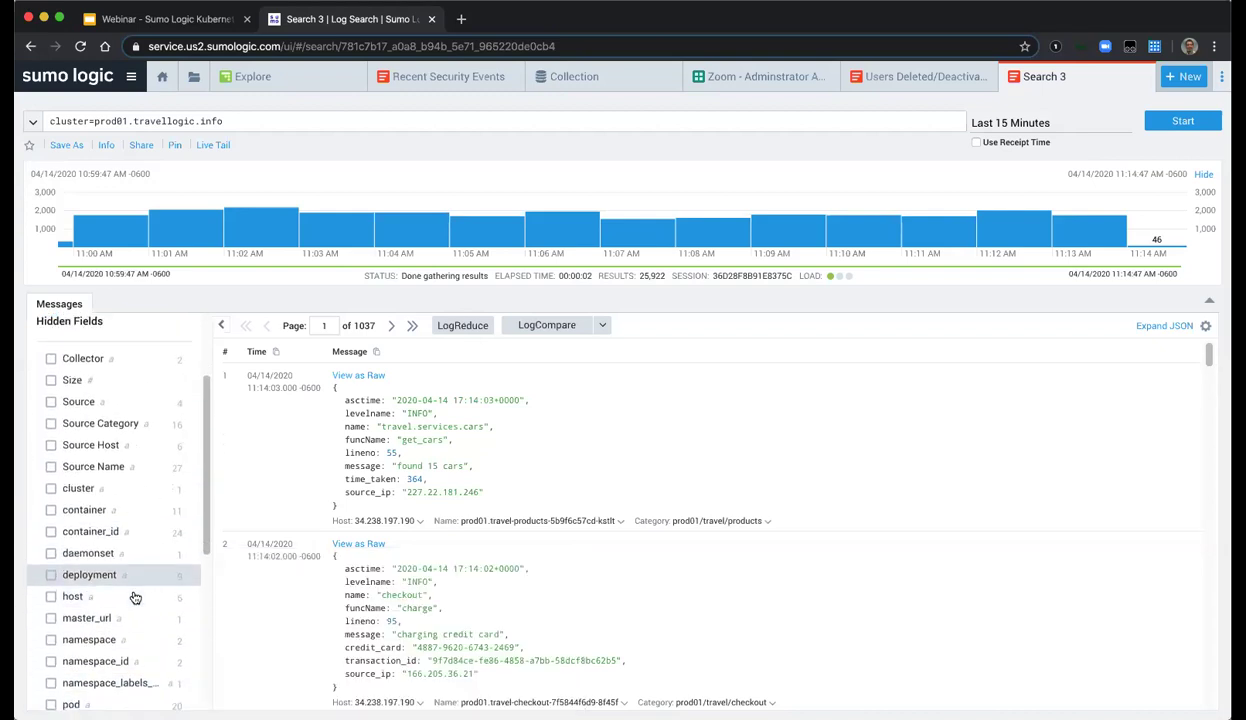
pyautogui.scroll(-1, 105, 605)
pyautogui.click(116, 651)
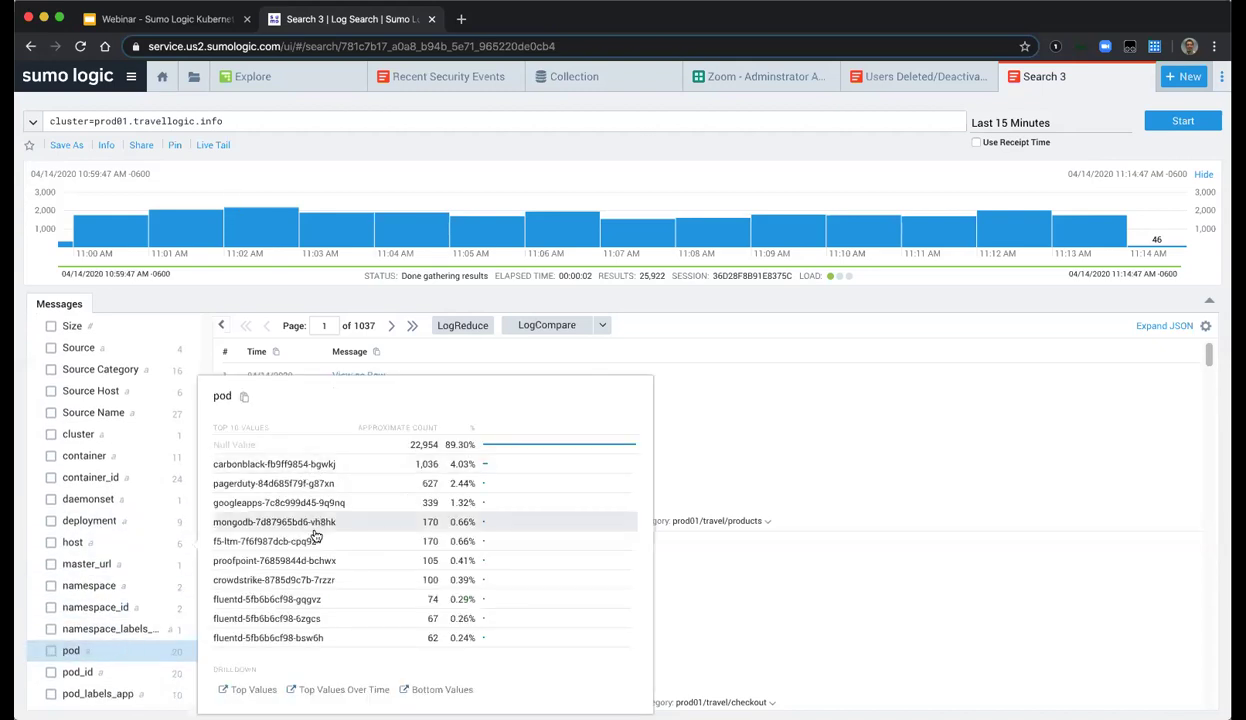
# - Narrow the cluster query with pod=*crowdstrike* and run the search
pyautogui.click(270, 113)
pyautogui.write('po')
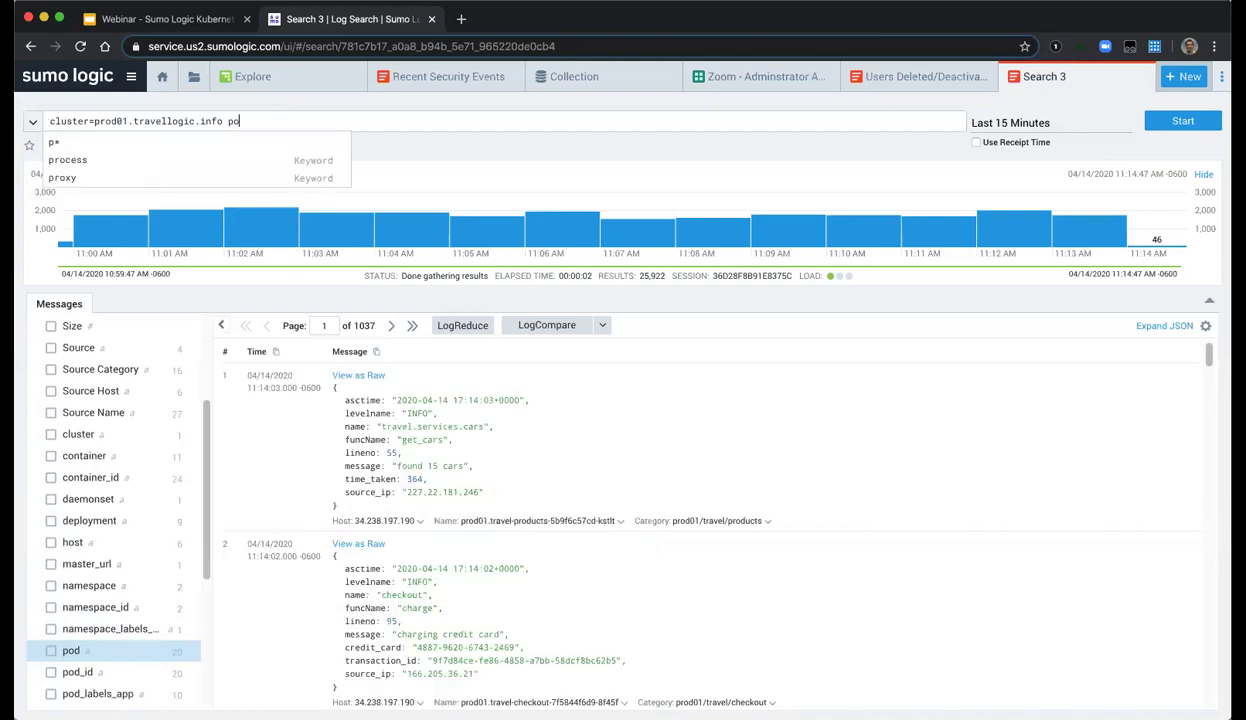
pyautogui.write('d=*car')
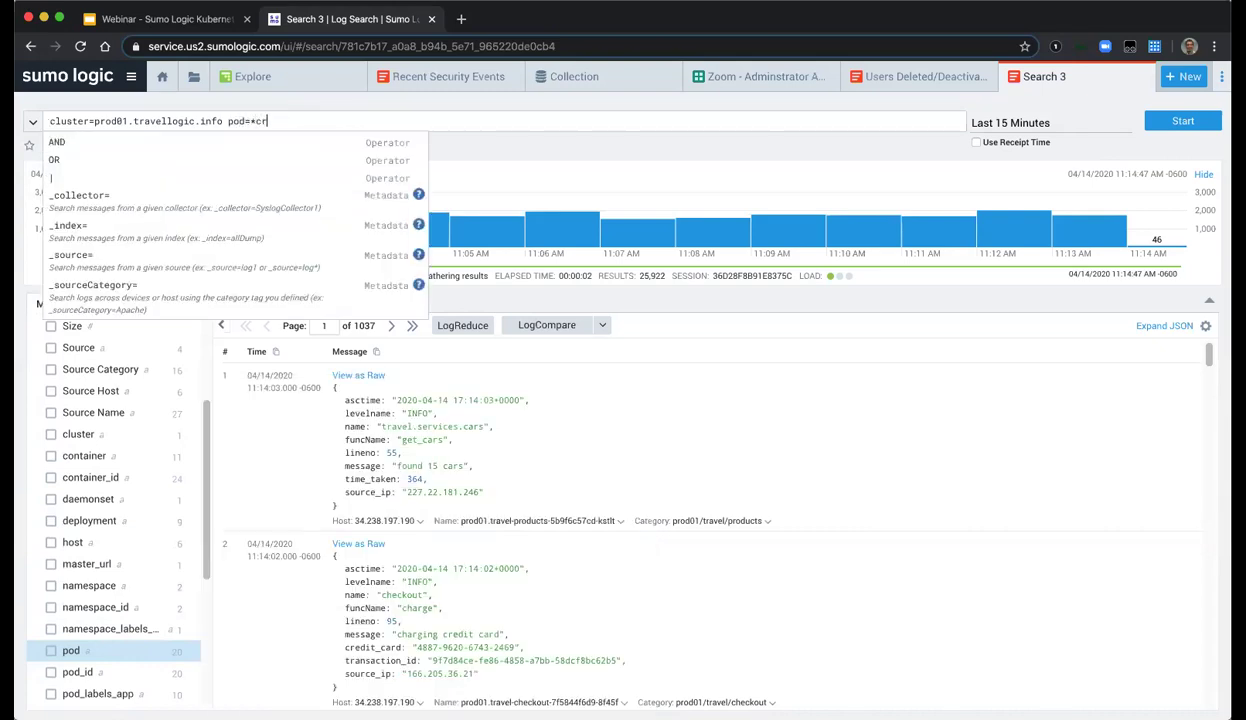
pyautogui.press('BackSpace')
pyautogui.write('arbon')
pyautogui.write('l')
pyautogui.press('BackSpace')
pyautogui.press('BackSpace')
pyautogui.press('BackSpace')
pyautogui.press('BackSpace')
pyautogui.press('BackSpace')
pyautogui.press('BackSpace')
pyautogui.press('BackSpace')
pyautogui.write('crowdstrike*')
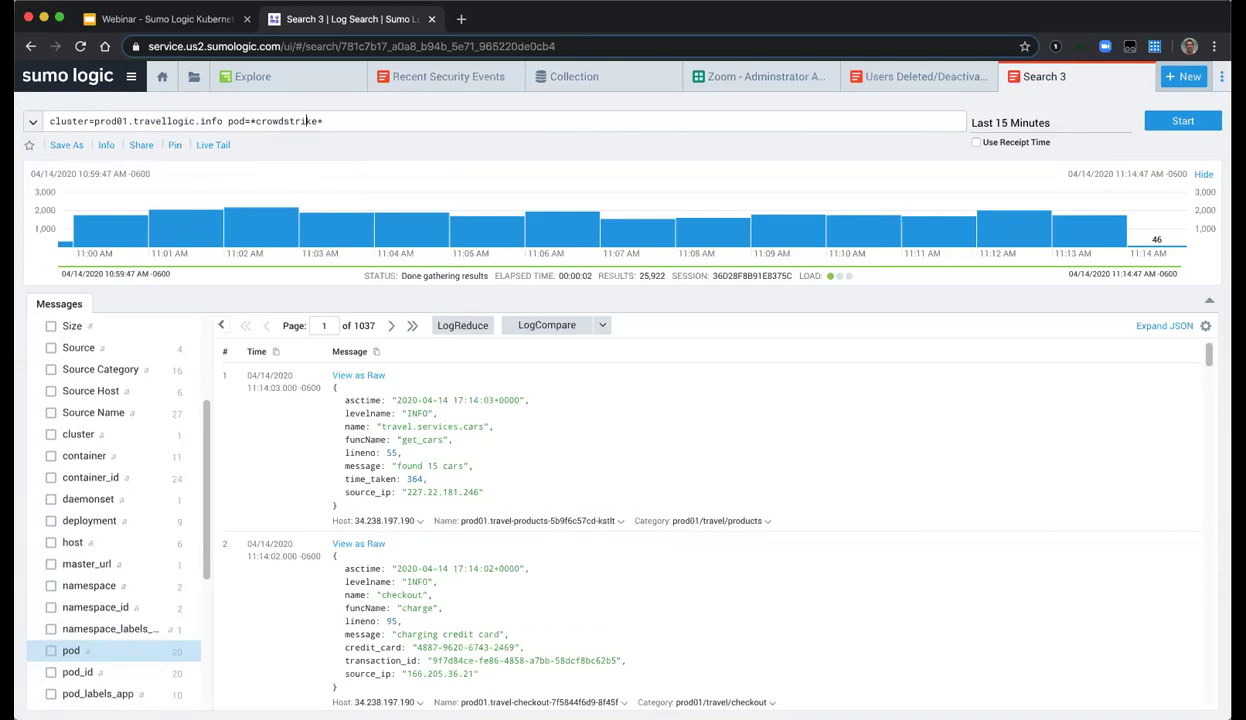
pyautogui.press('Return')
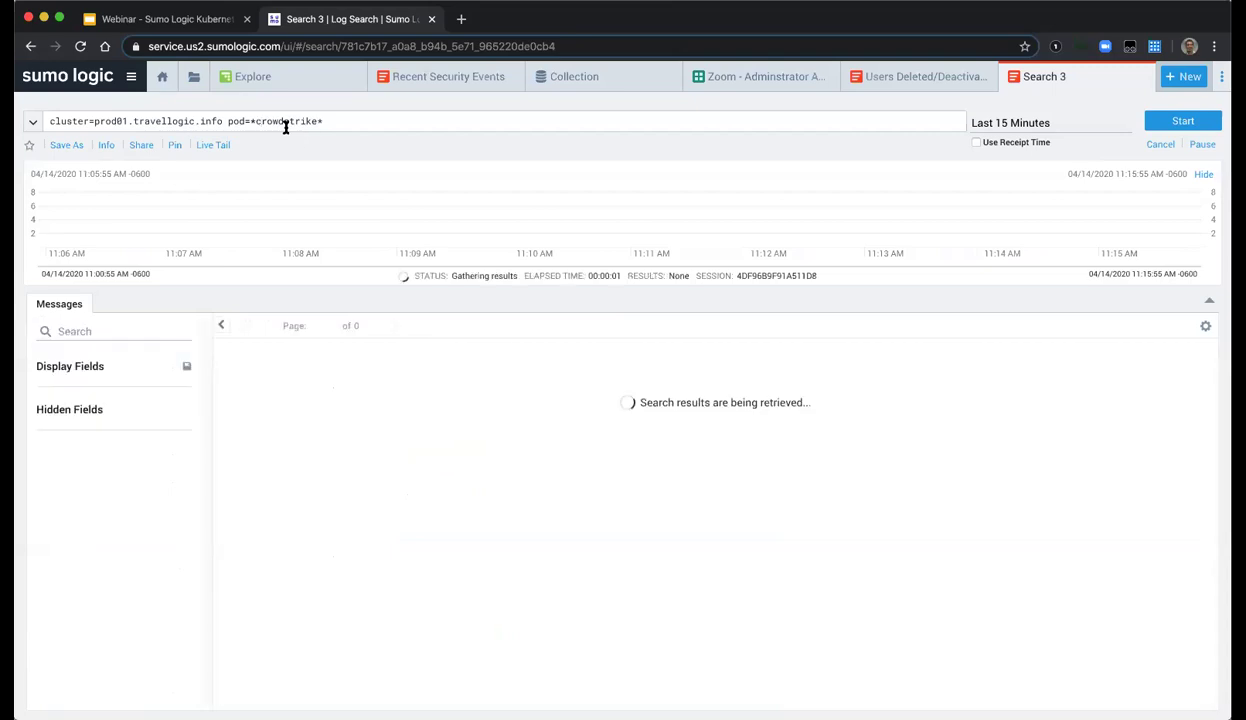
# - Set the search time range to Last 60 Minutes and rerun the query
pyautogui.click(1068, 126)
pyautogui.click(982, 203)
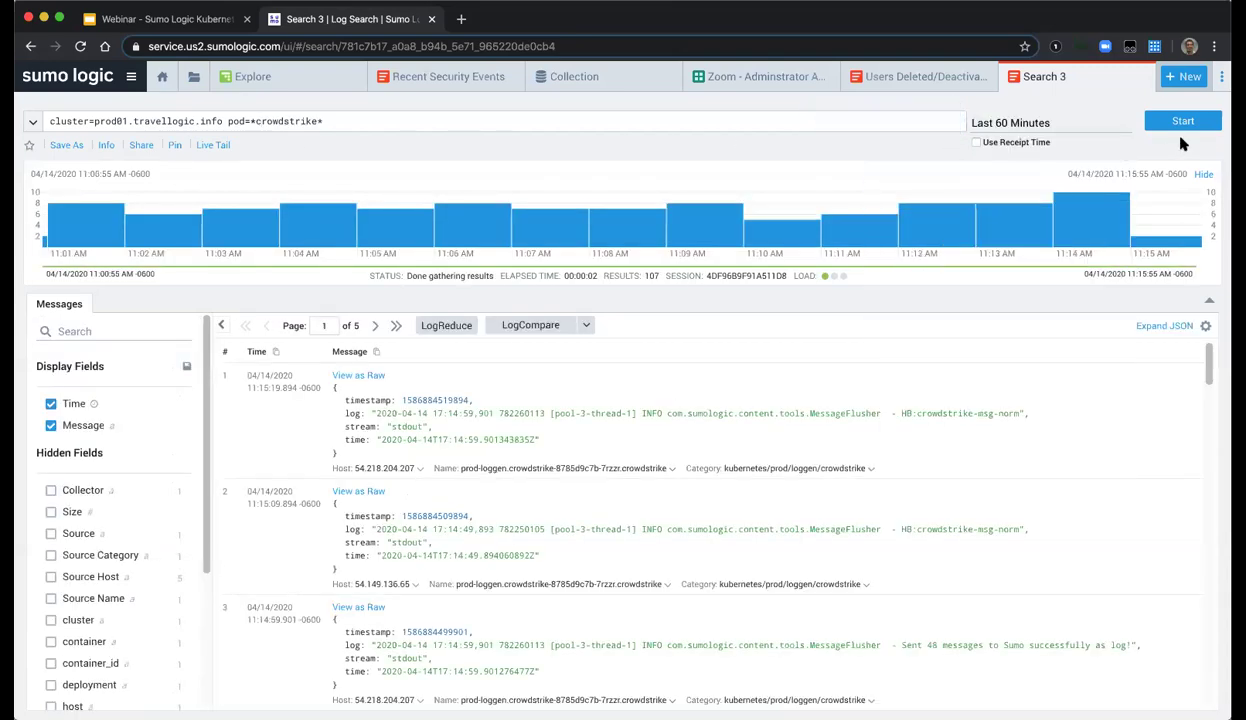
pyautogui.click(1203, 123)
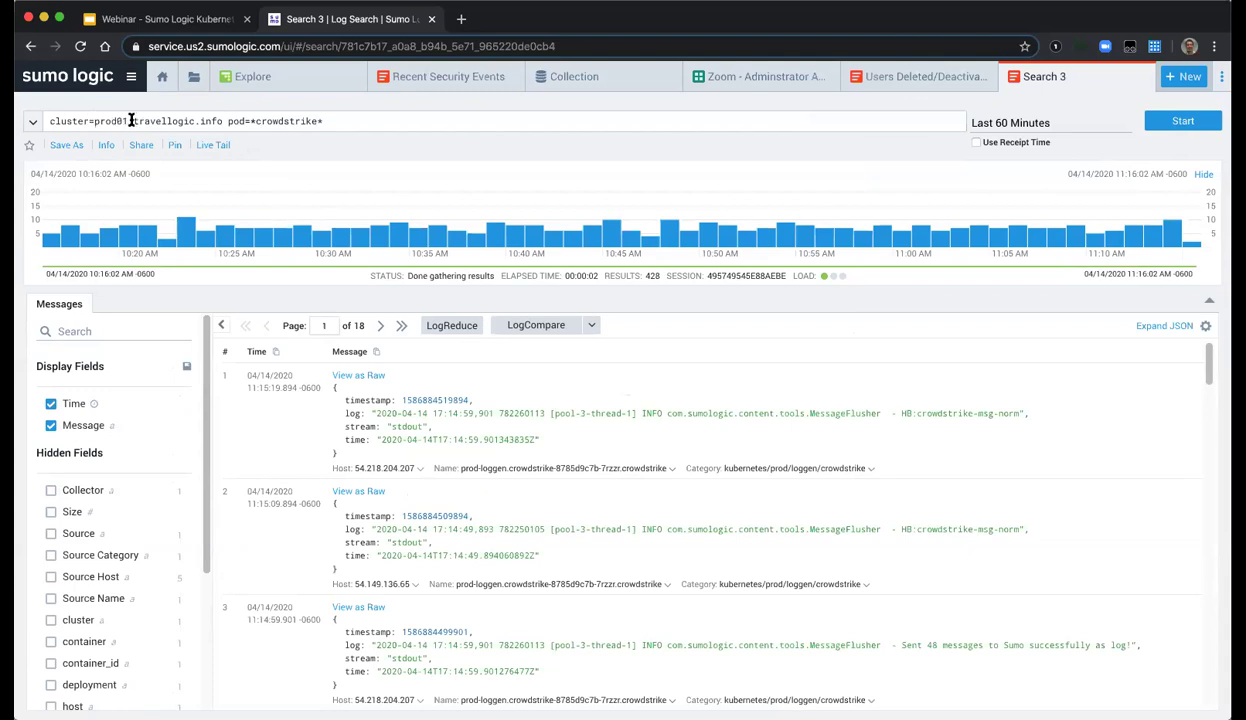
# - Look through the crowdstrike log messages and show the third one, "Sent 48 messages to Sumo successfully", as raw text
pyautogui.scroll(-1, 575, 514)
pyautogui.scroll(-1, 590, 530)
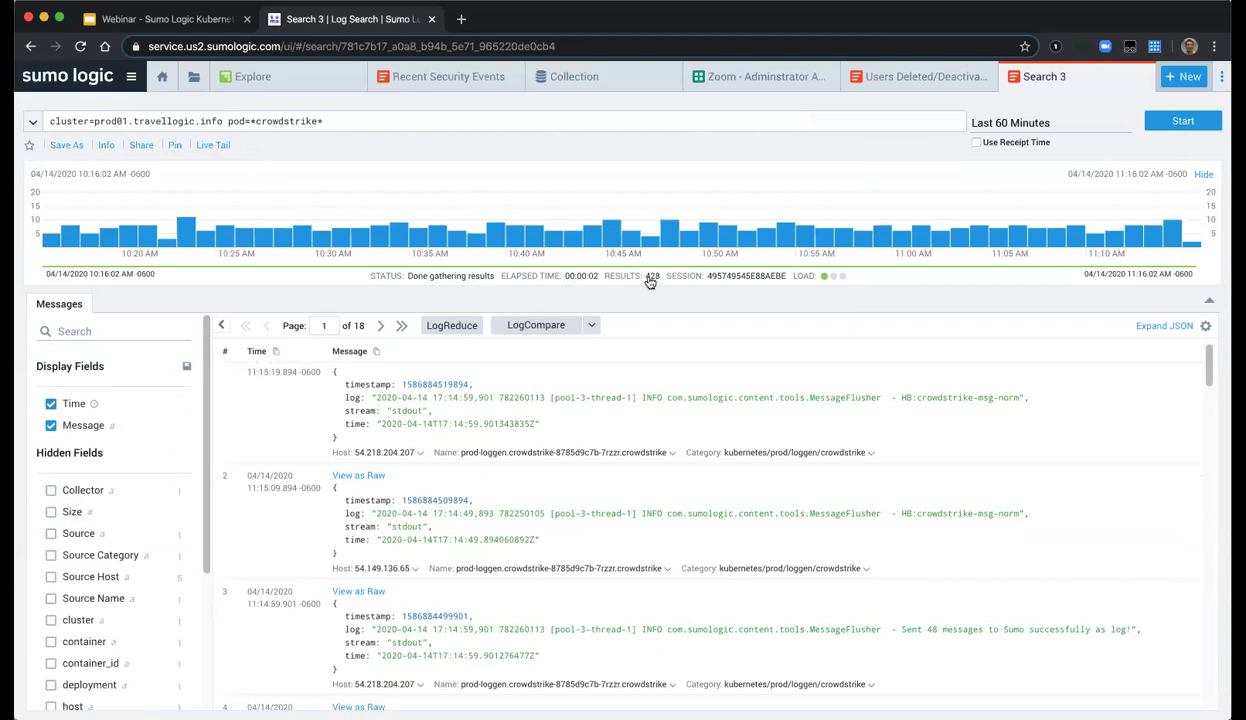
pyautogui.scroll(-1, 800, 595)
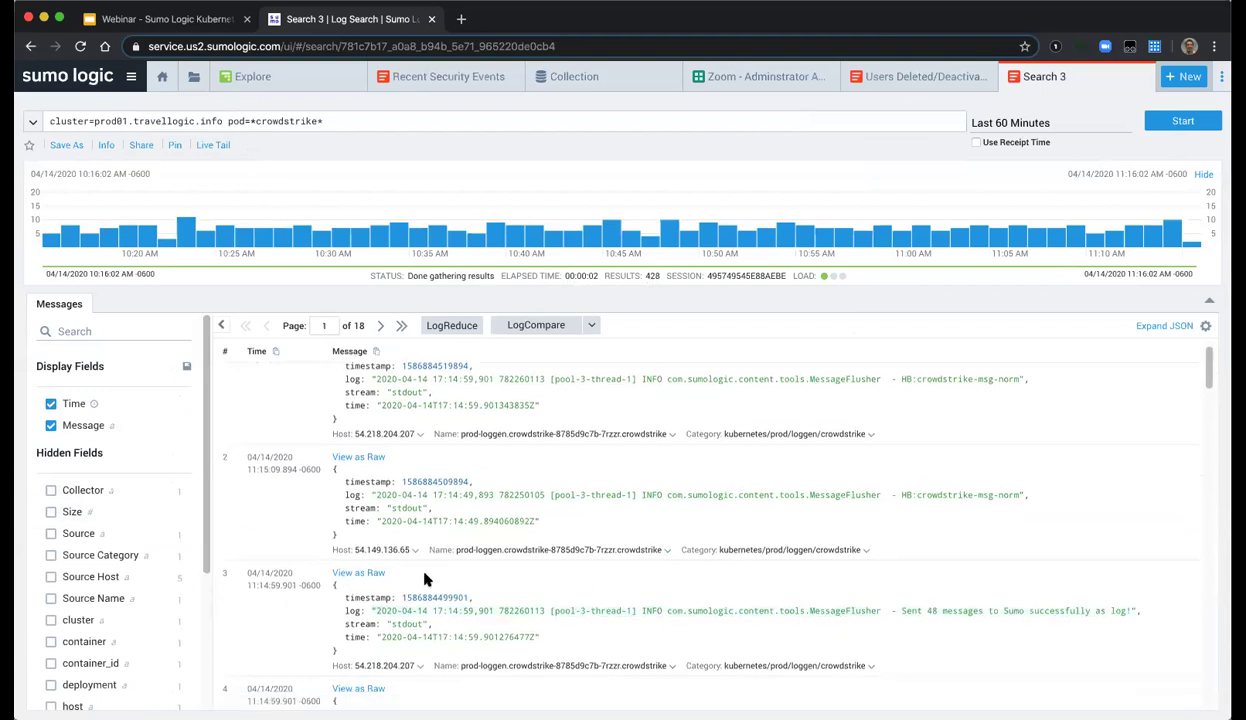
pyautogui.scroll(-1, 843, 615)
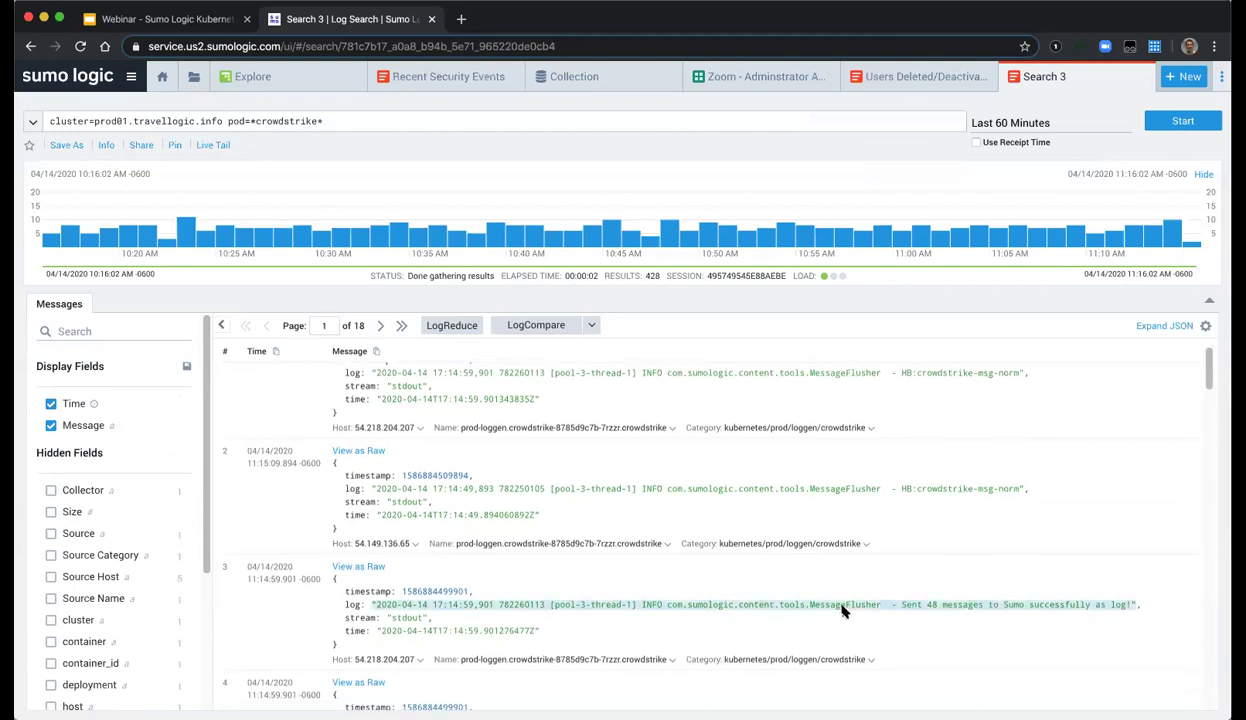
pyautogui.scroll(-1, 843, 612)
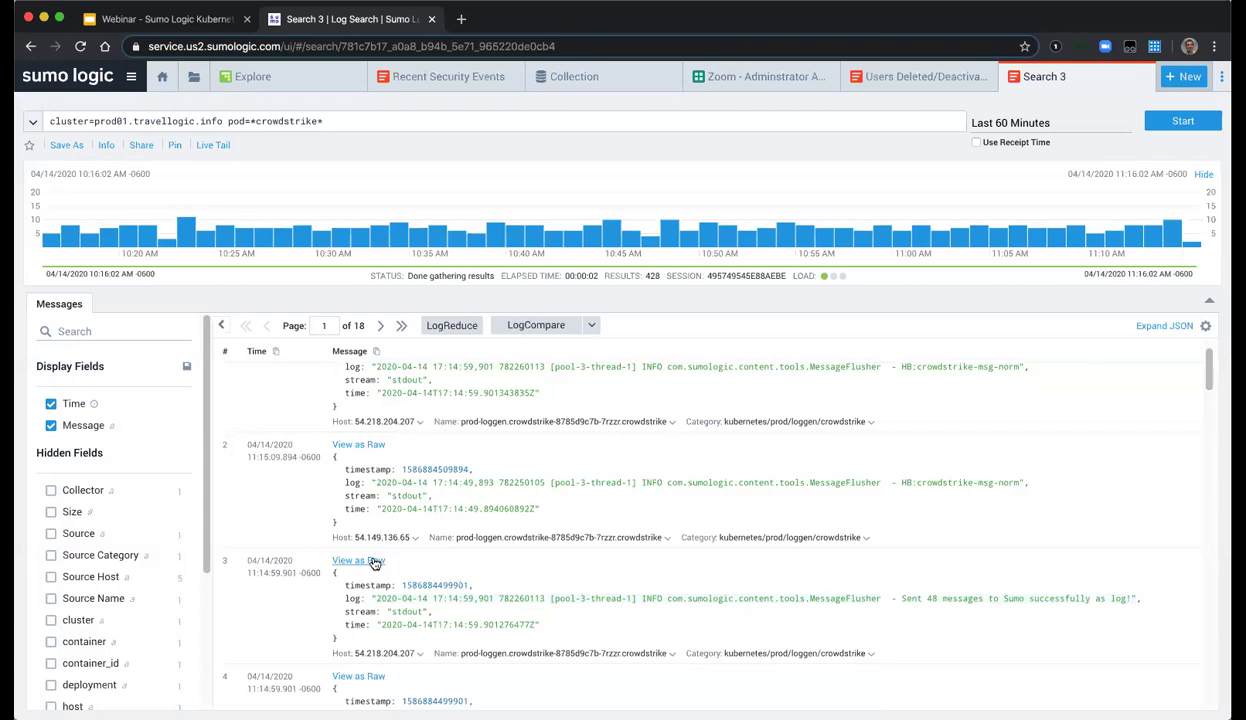
pyautogui.scroll(-1, 370, 560)
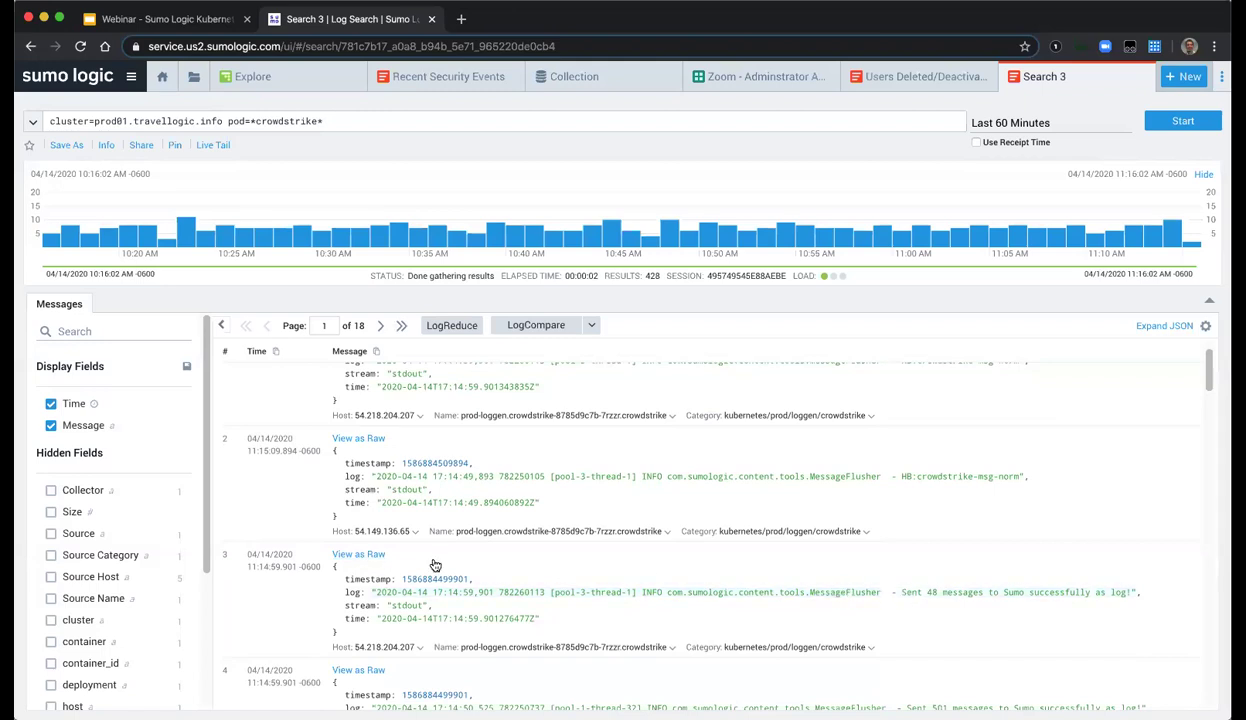
pyautogui.click(355, 554)
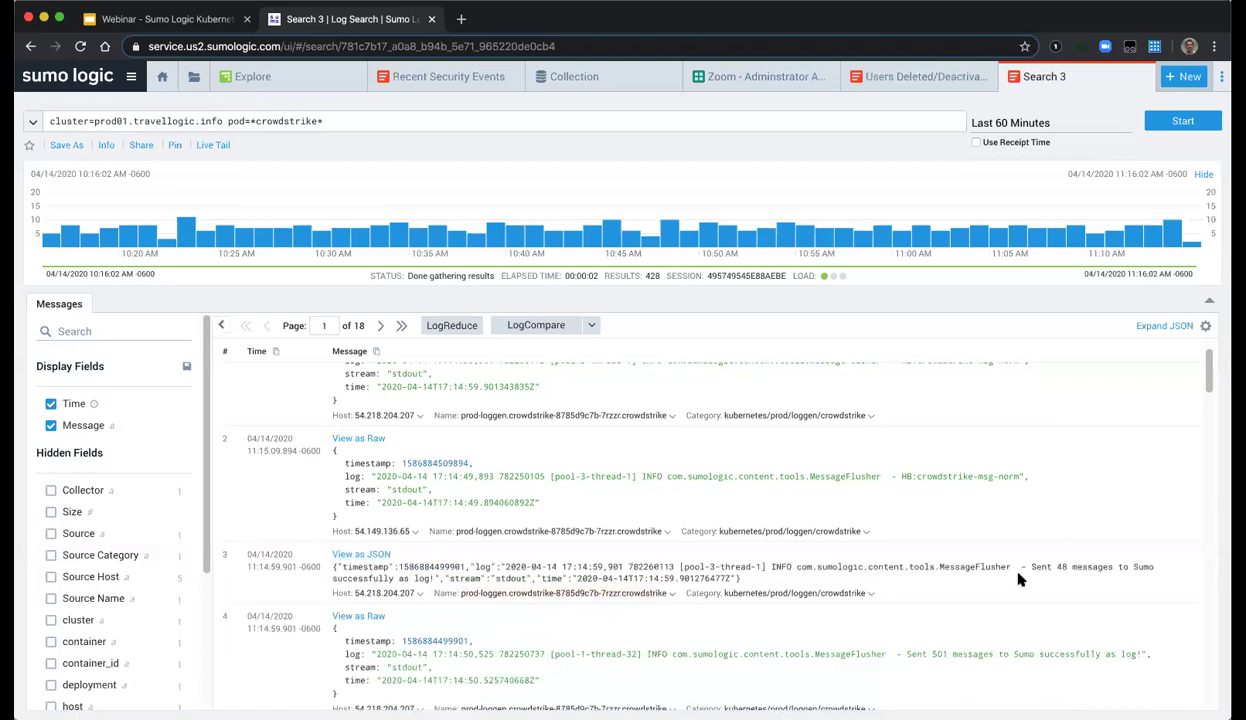
# - Parse "Sent 48 messages to Sumo successfully" from the raw message, extracting the number 48 as a field named messages
pyautogui.moveTo(1030, 566); pyautogui.dragTo(390, 576)
pyautogui.rightClick(377, 568)
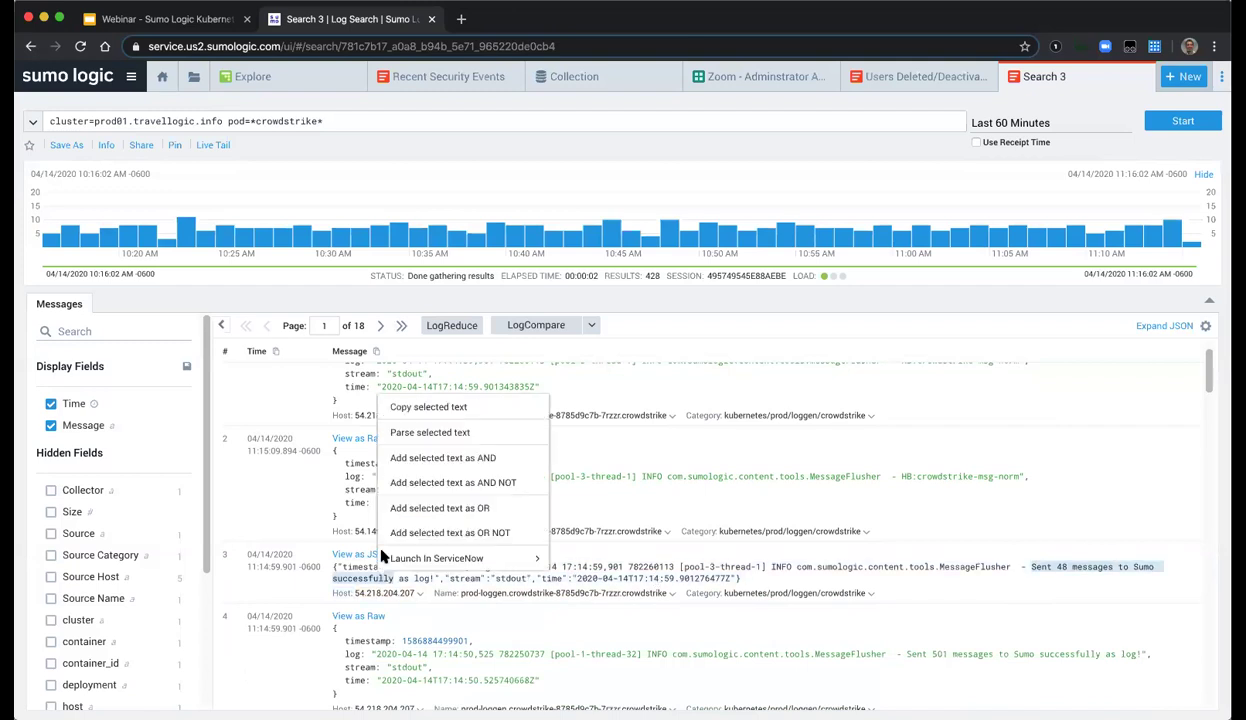
pyautogui.click(405, 432)
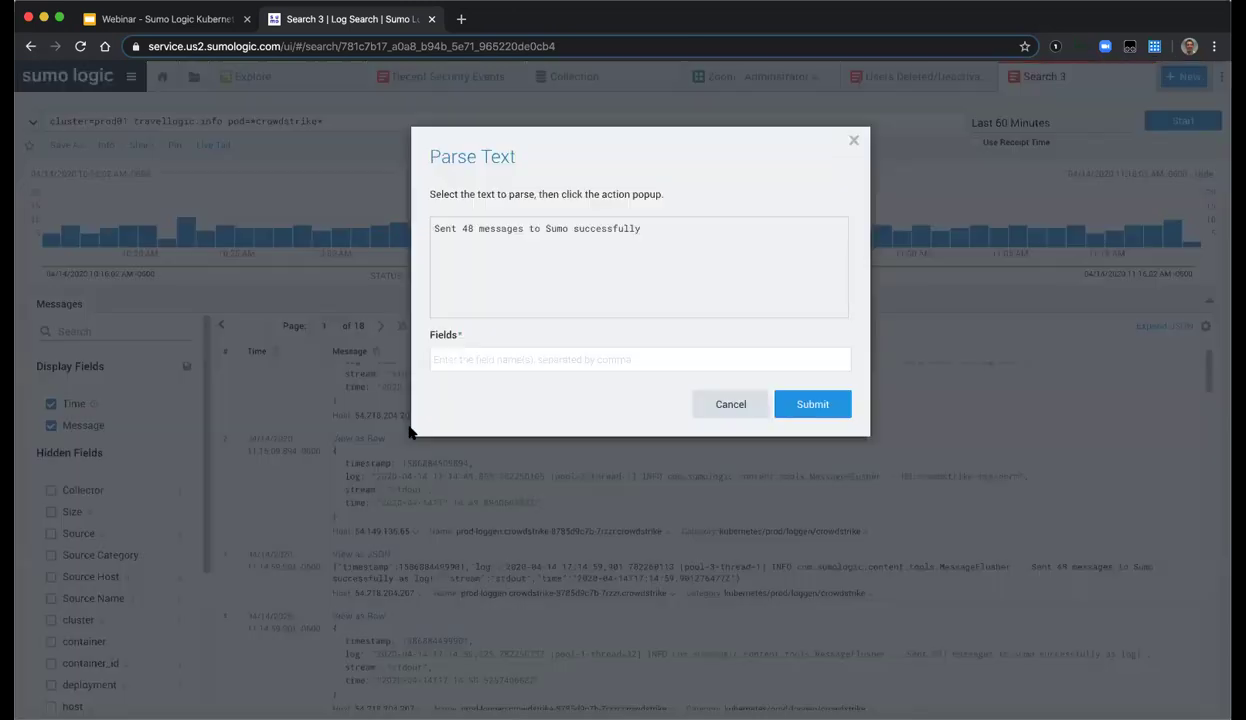
pyautogui.doubleClick(466, 228)
pyautogui.click(468, 246)
pyautogui.click(483, 357)
pyautogui.write('messages')
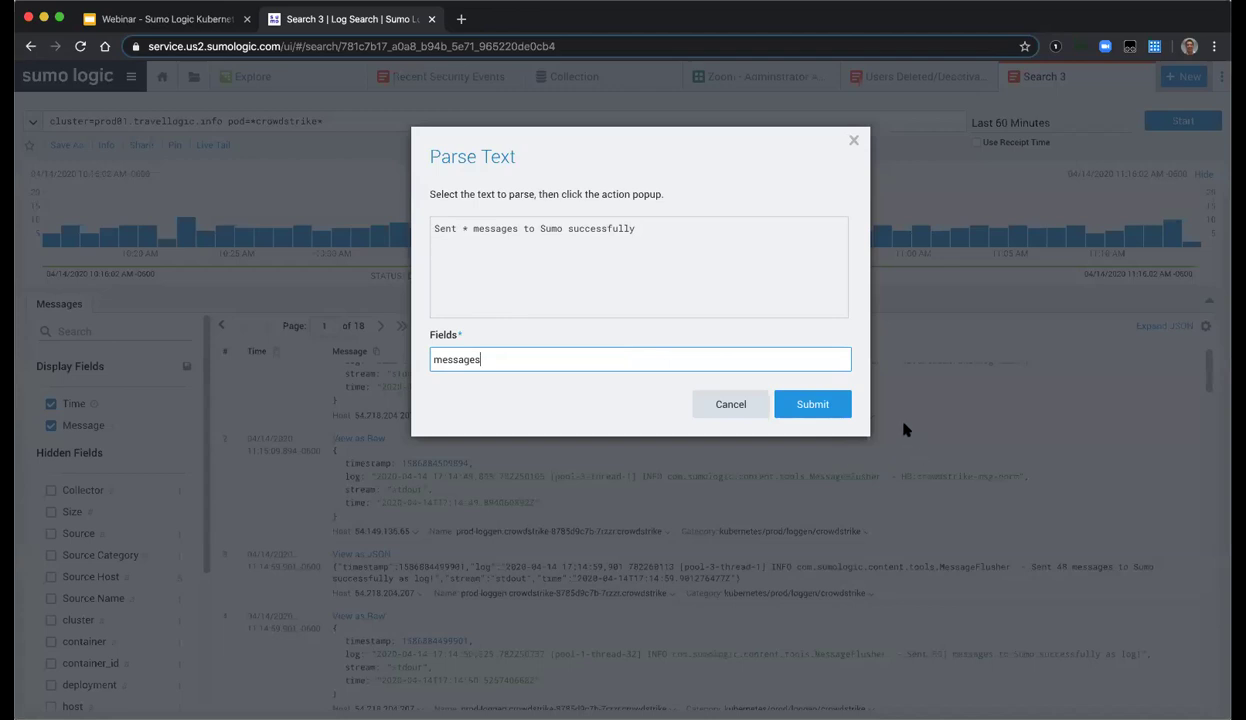
pyautogui.click(812, 404)
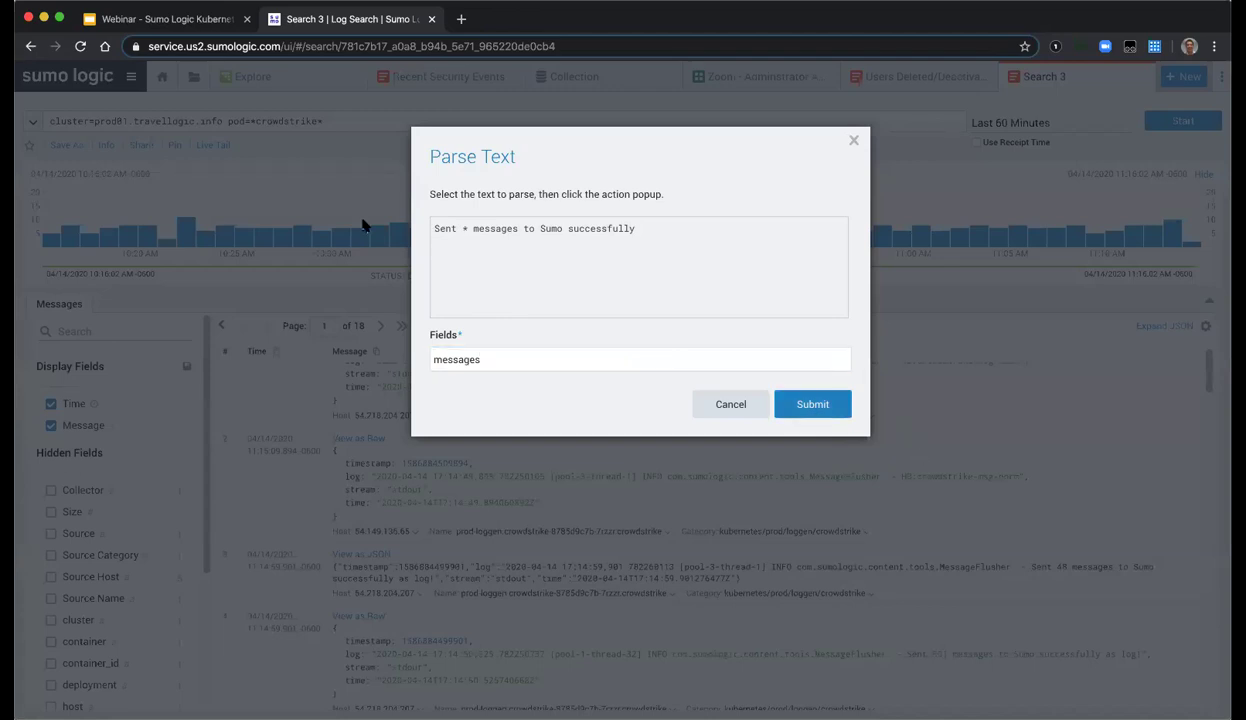
# - Run the query with the added parse line and review the extracted messages values in the results
pyautogui.moveTo(50, 133); pyautogui.dragTo(380, 133)
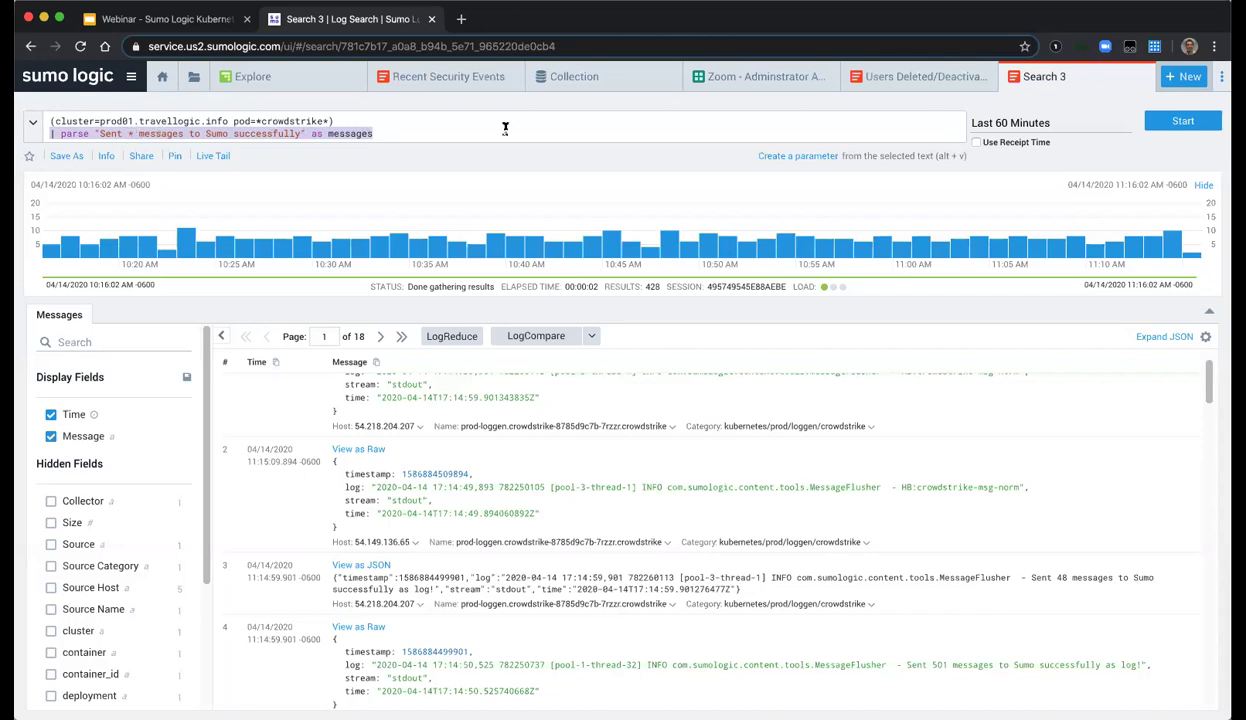
pyautogui.click(1130, 122)
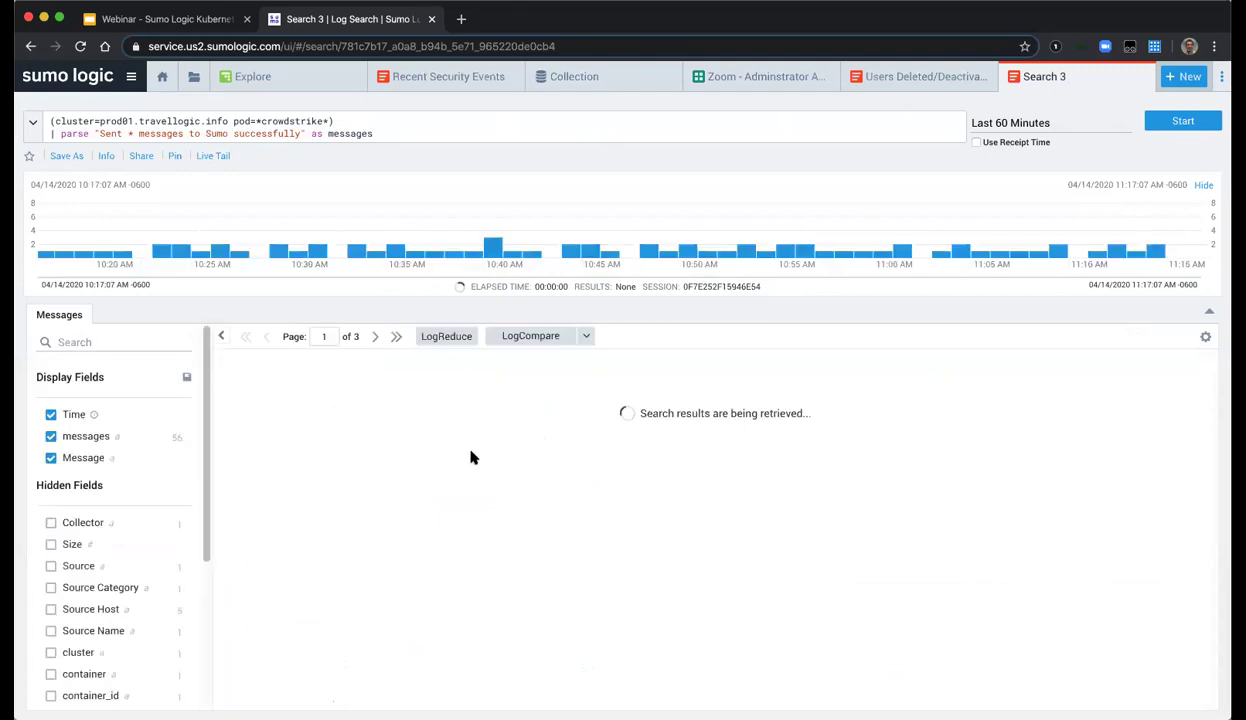
pyautogui.scroll(-4, 345, 520)
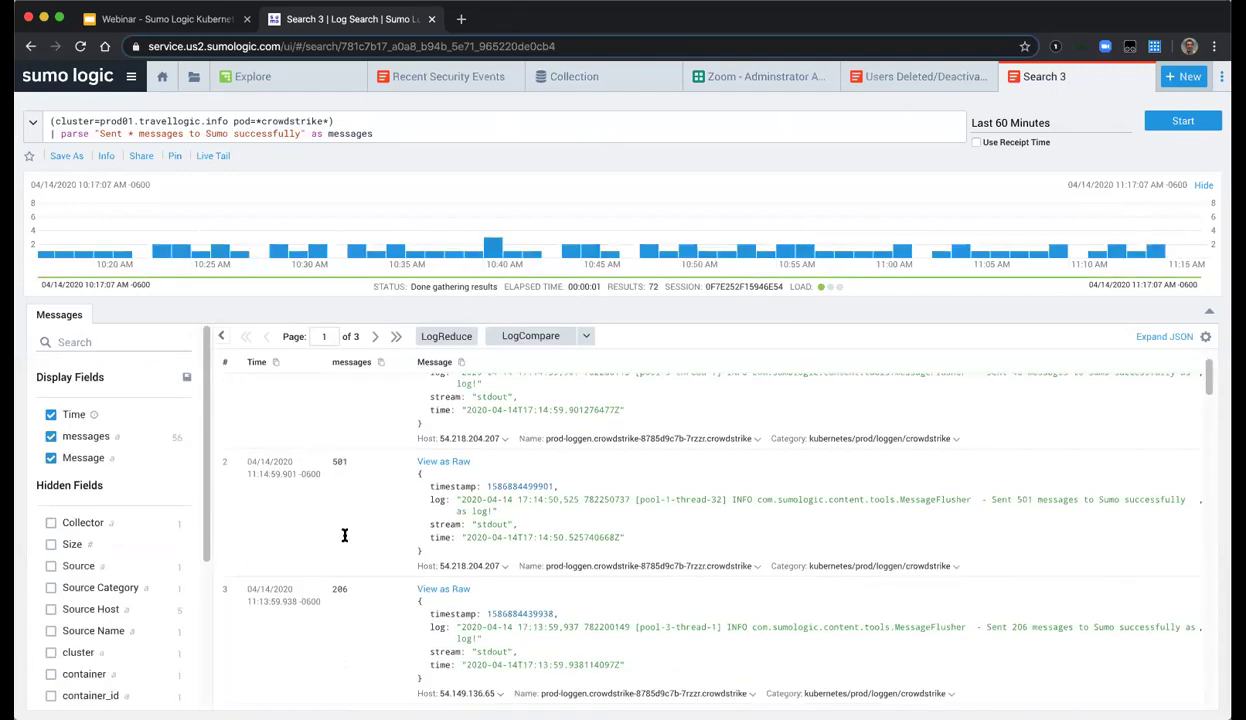
# - Add an avg(messages) aggregation line to the end of the query and run it
pyautogui.scroll(-1, 338, 566)
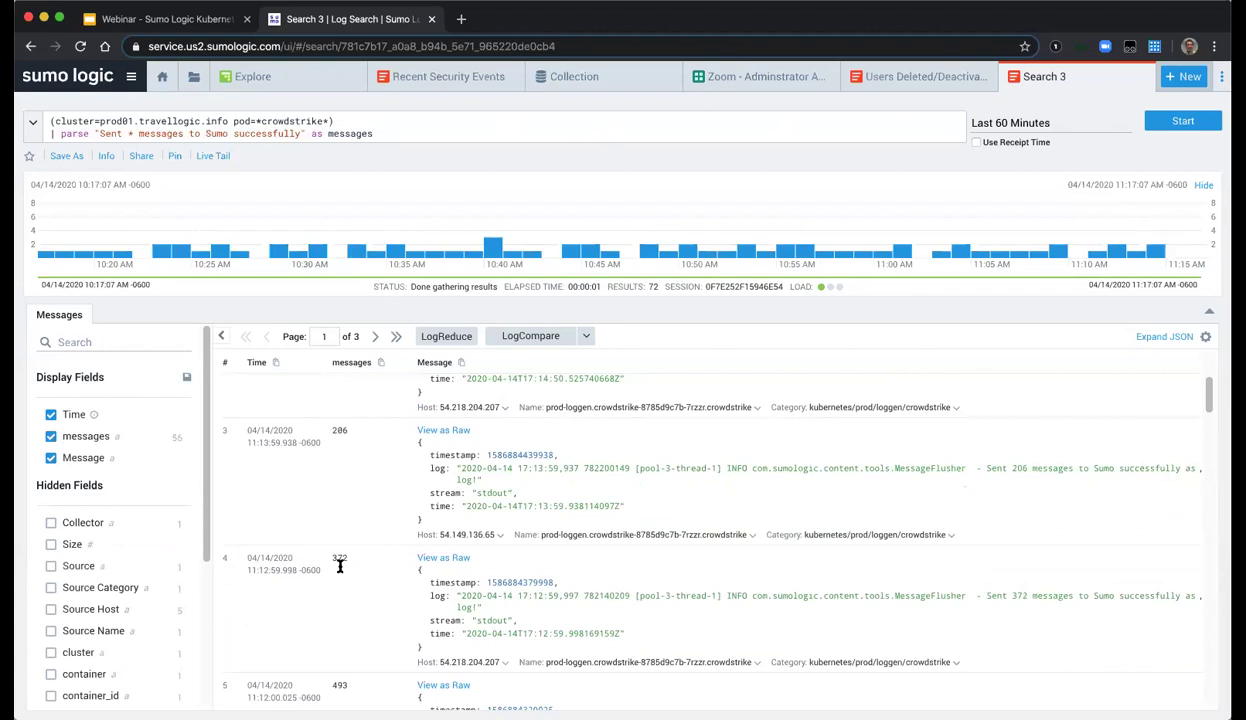
pyautogui.scroll(5, 340, 566)
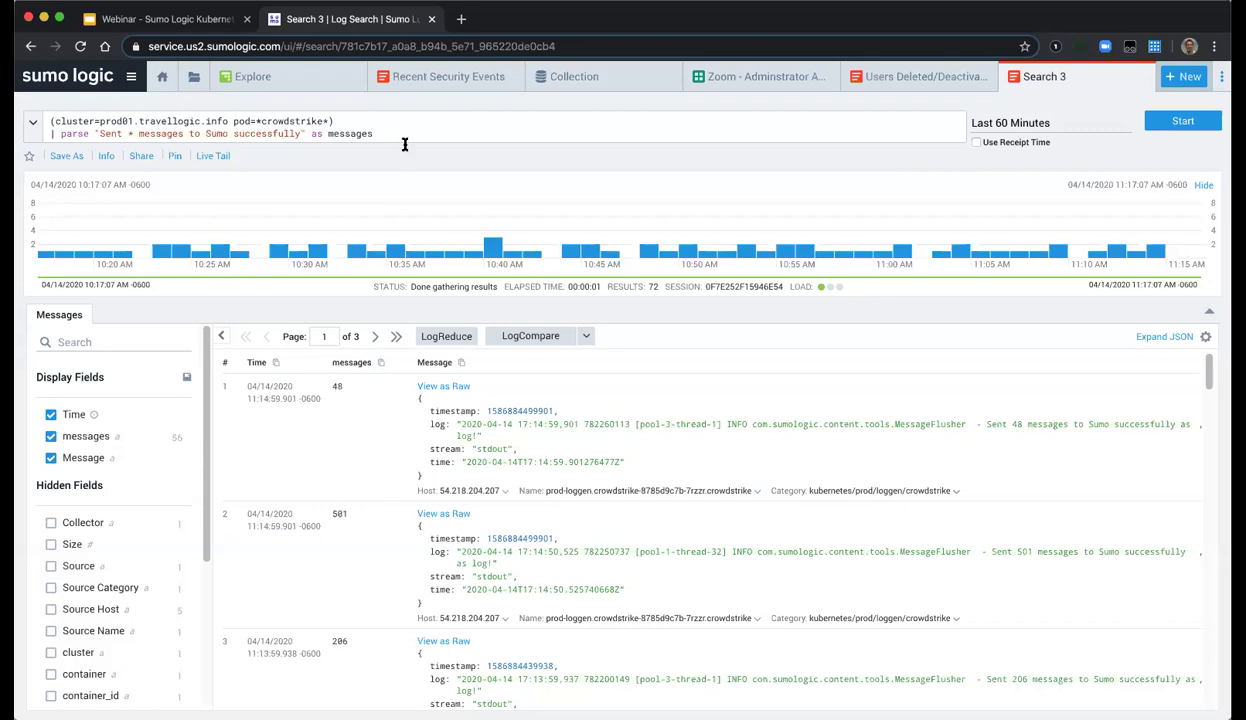
pyautogui.press('Return')
pyautogui.write('| avg(message')
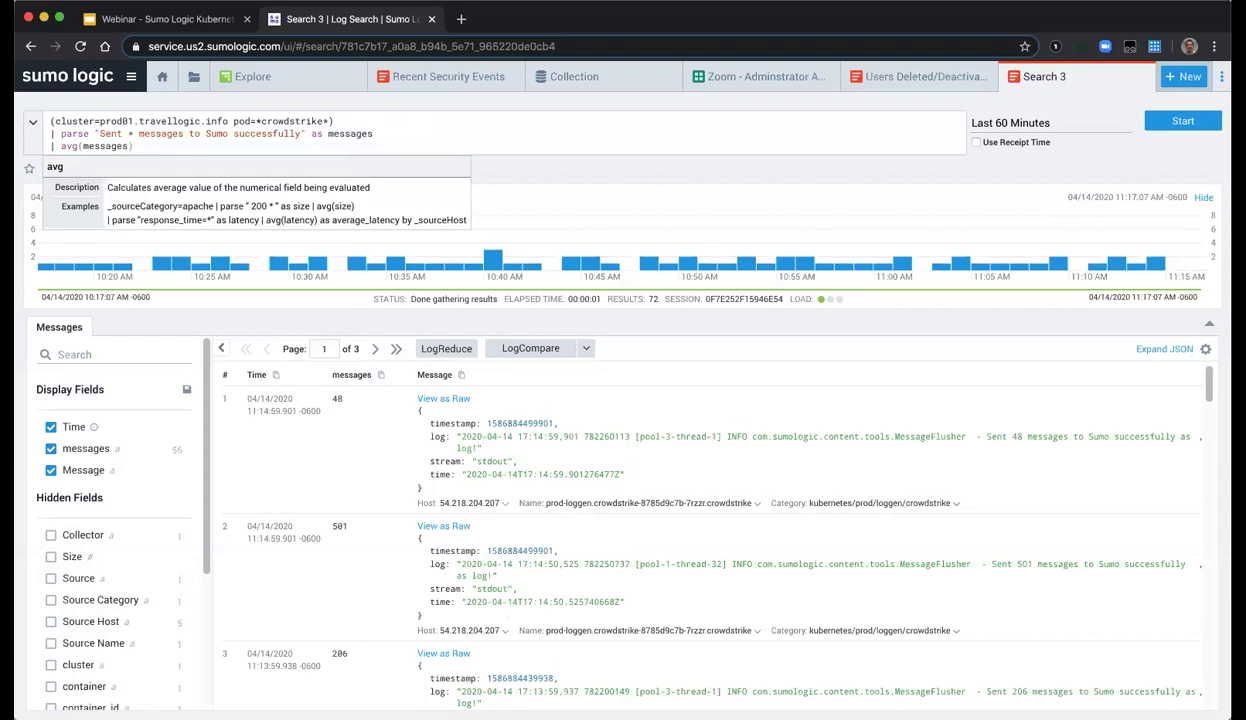
pyautogui.write('s)')
pyautogui.press('Return')
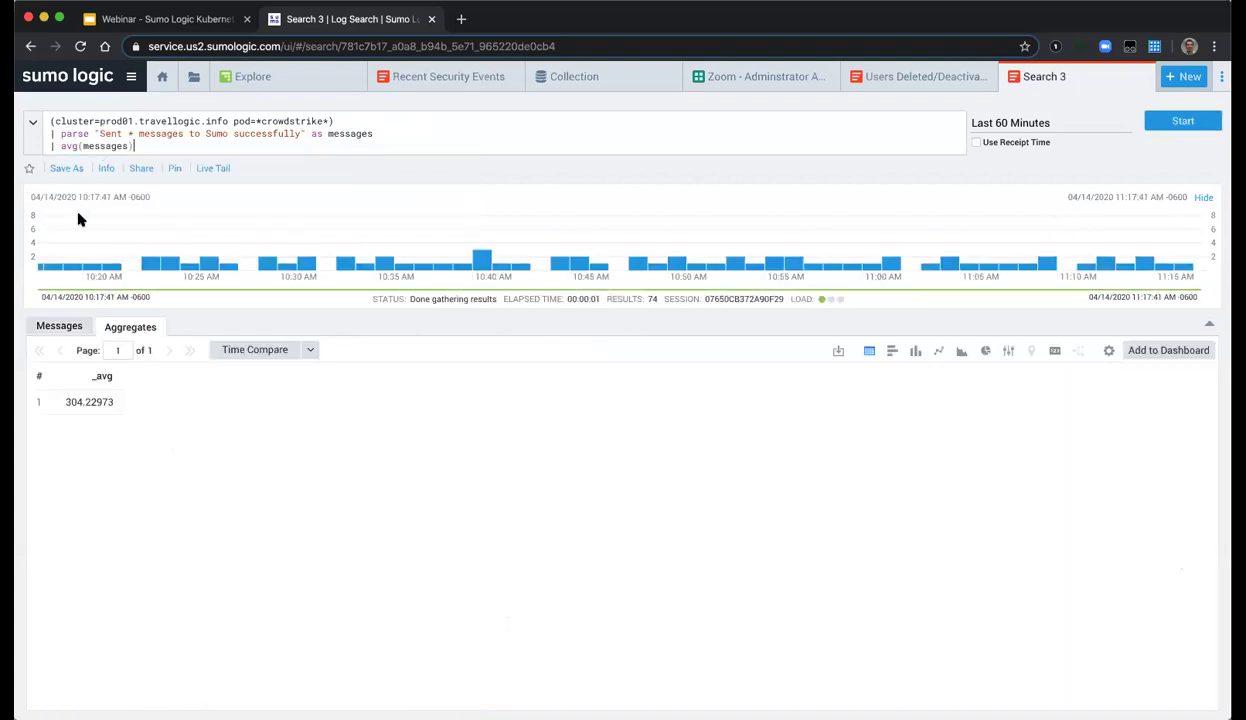
pyautogui.doubleClick(77, 405)
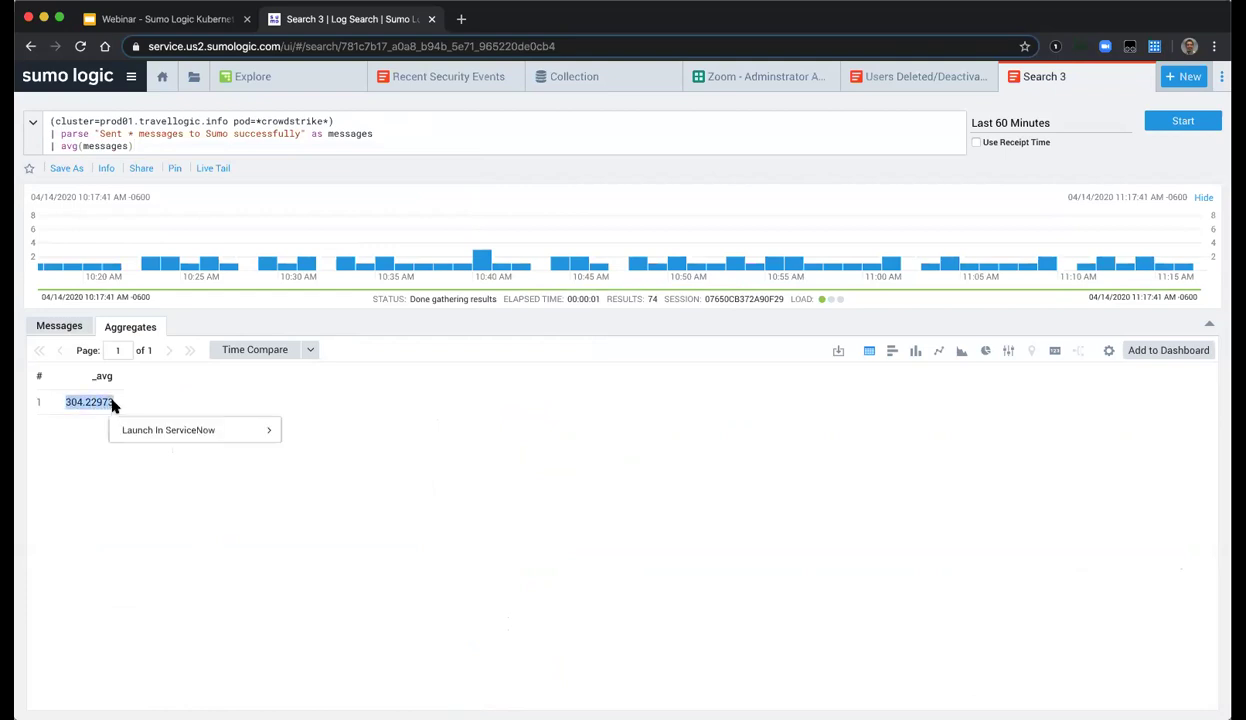
# - Insert a timeslice 5m line before the average, group avg(messages) by _timeslice, and rerun the query as a line chart
pyautogui.click(177, 147)
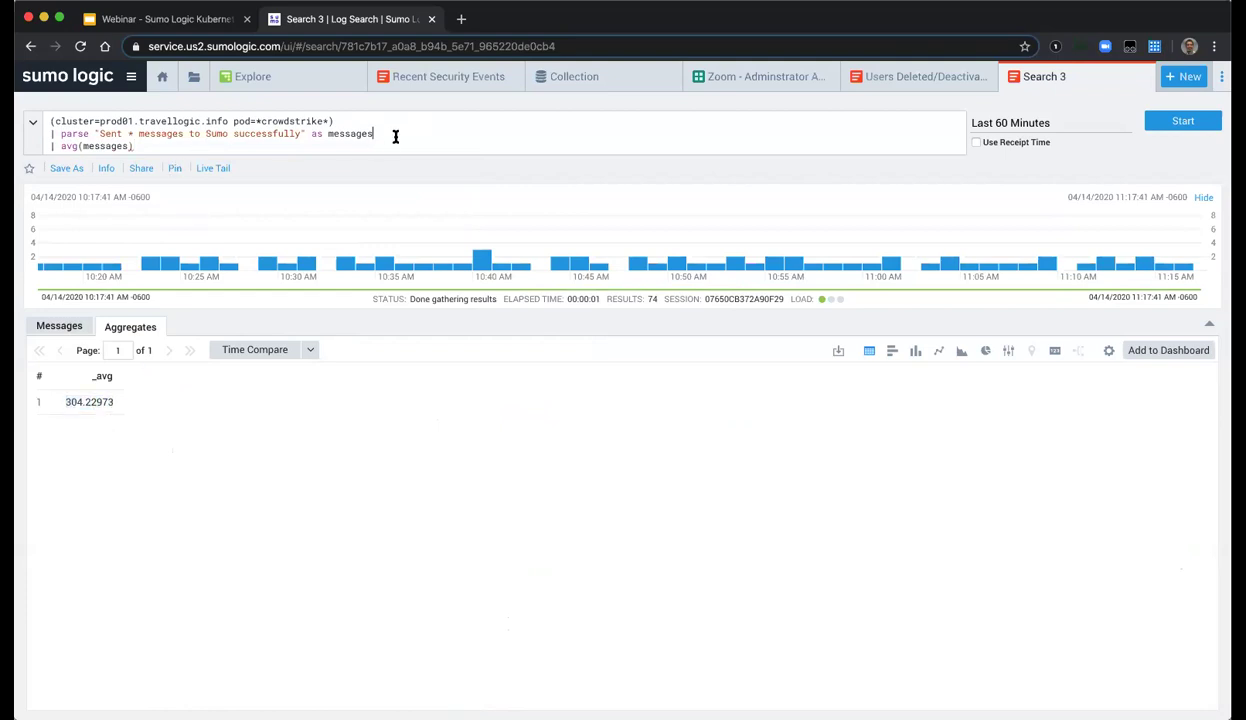
pyautogui.press('Return')
pyautogui.write('timeslice 5m')
pyautogui.press('Down')
pyautogui.write('by _timeslice')
pyautogui.press('Return')
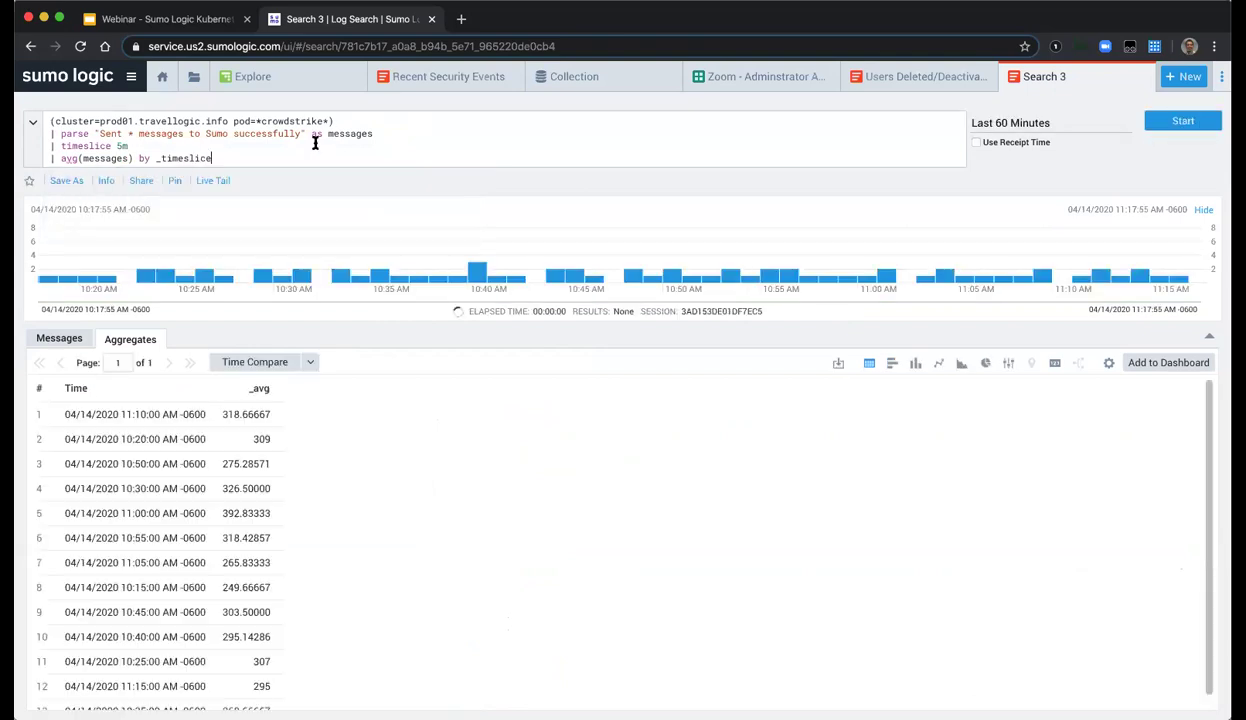
pyautogui.click(940, 366)
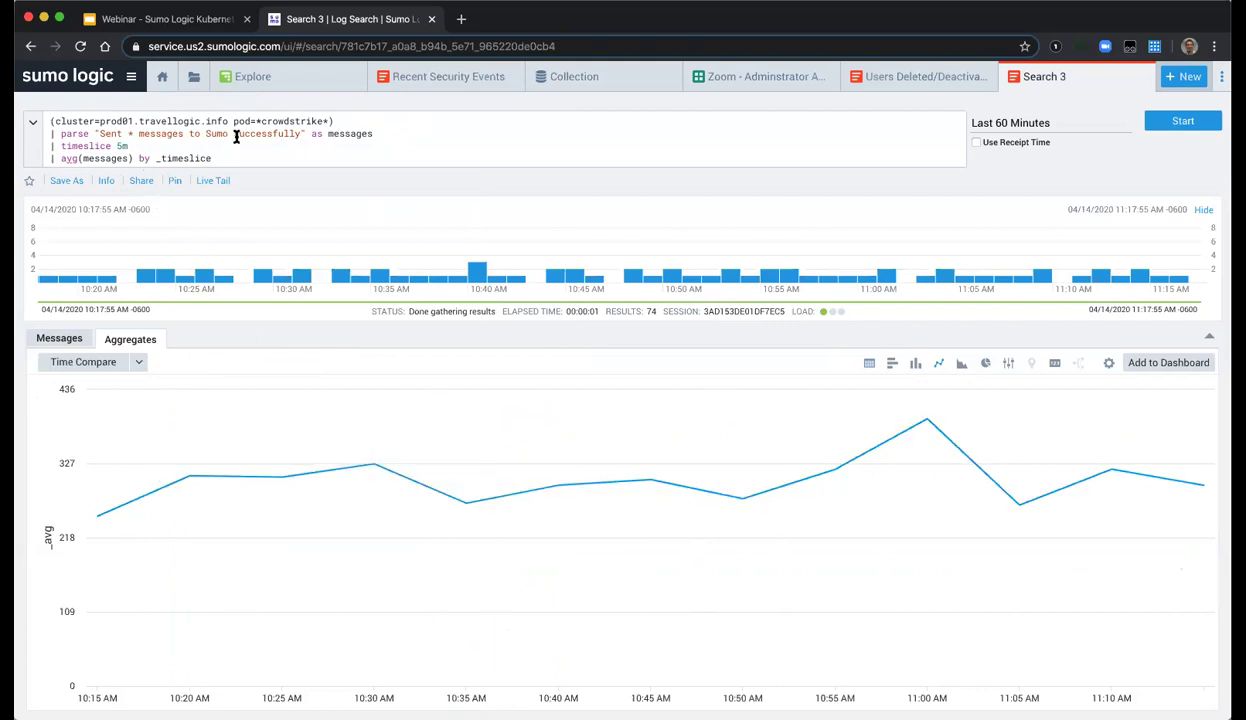
pyautogui.moveTo(260, 121); pyautogui.dragTo(366, 127)
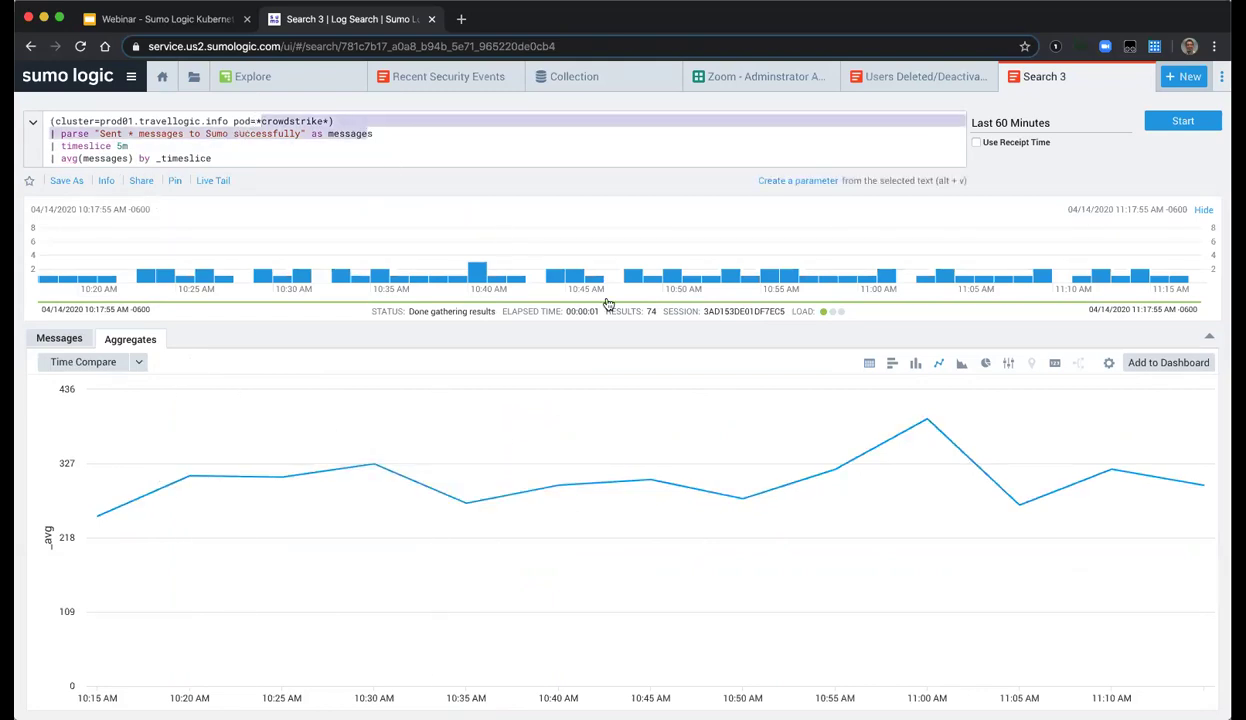
# - Add the line chart as a panel titled "Crowdstrike Messages Sent" to a new Dashboard Beta dashboard, named after its owner, in the Personal folder
pyautogui.click(1135, 360)
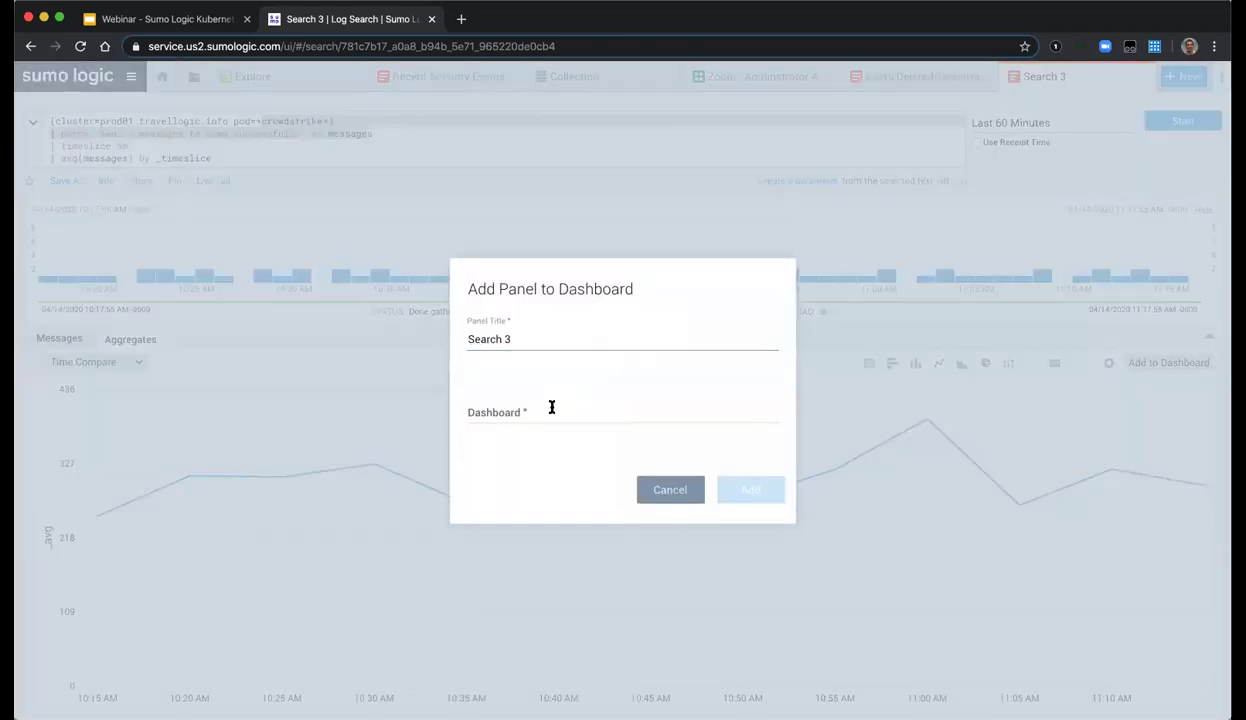
pyautogui.tripleClick(553, 328)
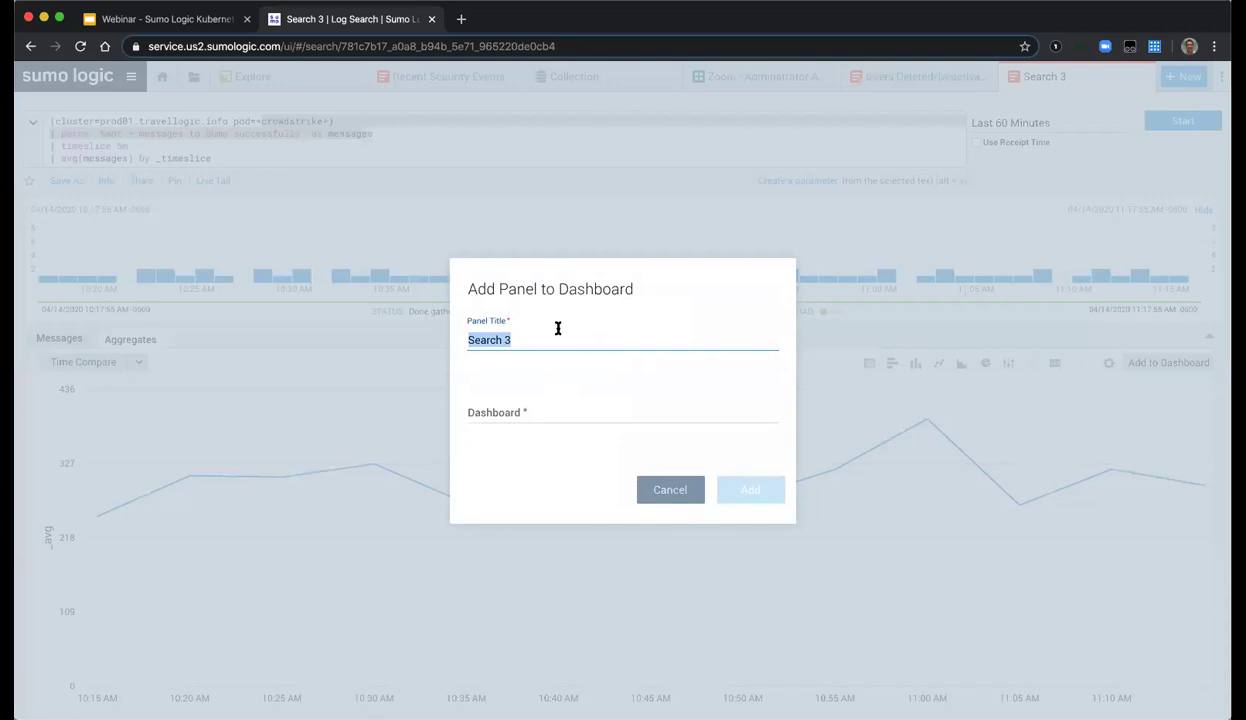
pyautogui.write('Crowdstrike Messages Sent')
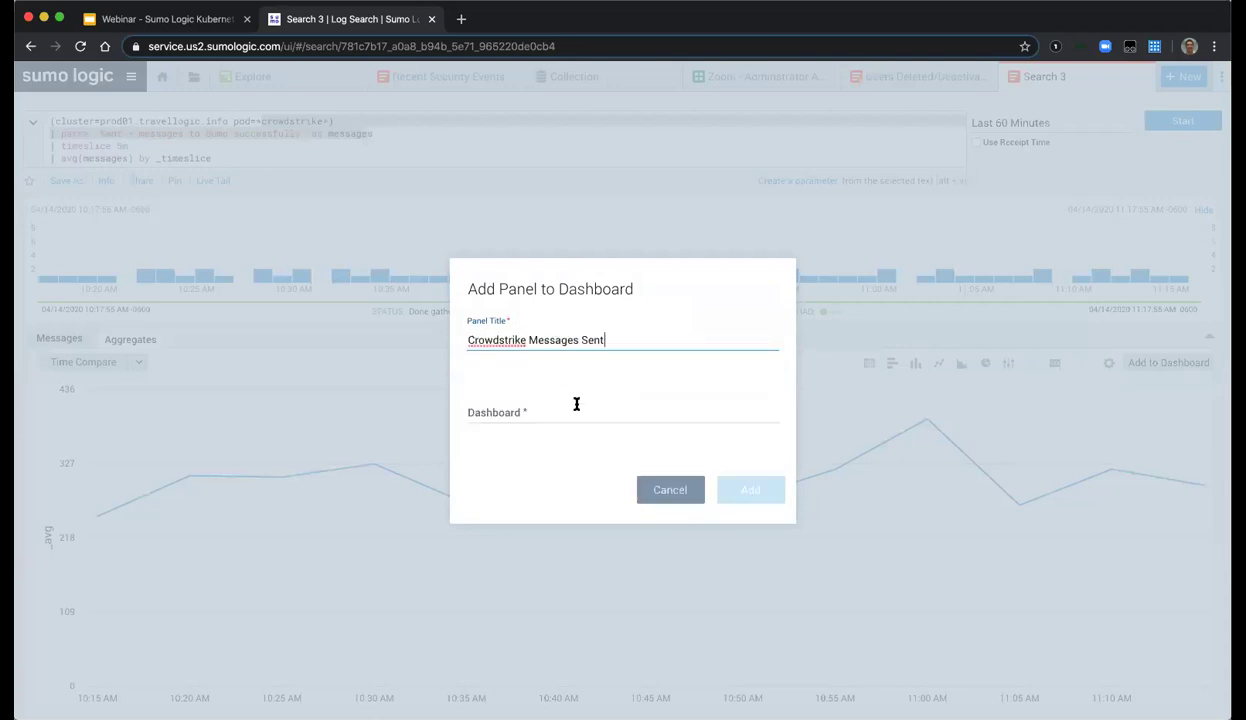
pyautogui.click(584, 395)
pyautogui.write('Matts Dashboard')
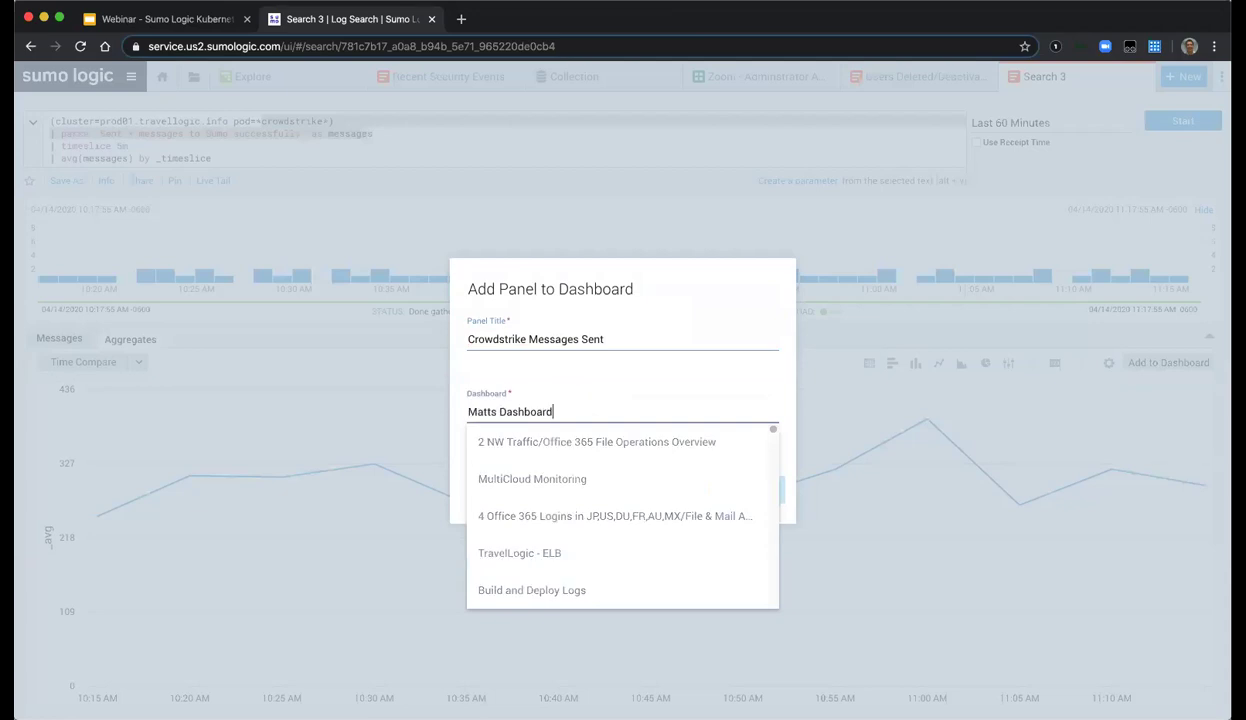
pyautogui.click(572, 445)
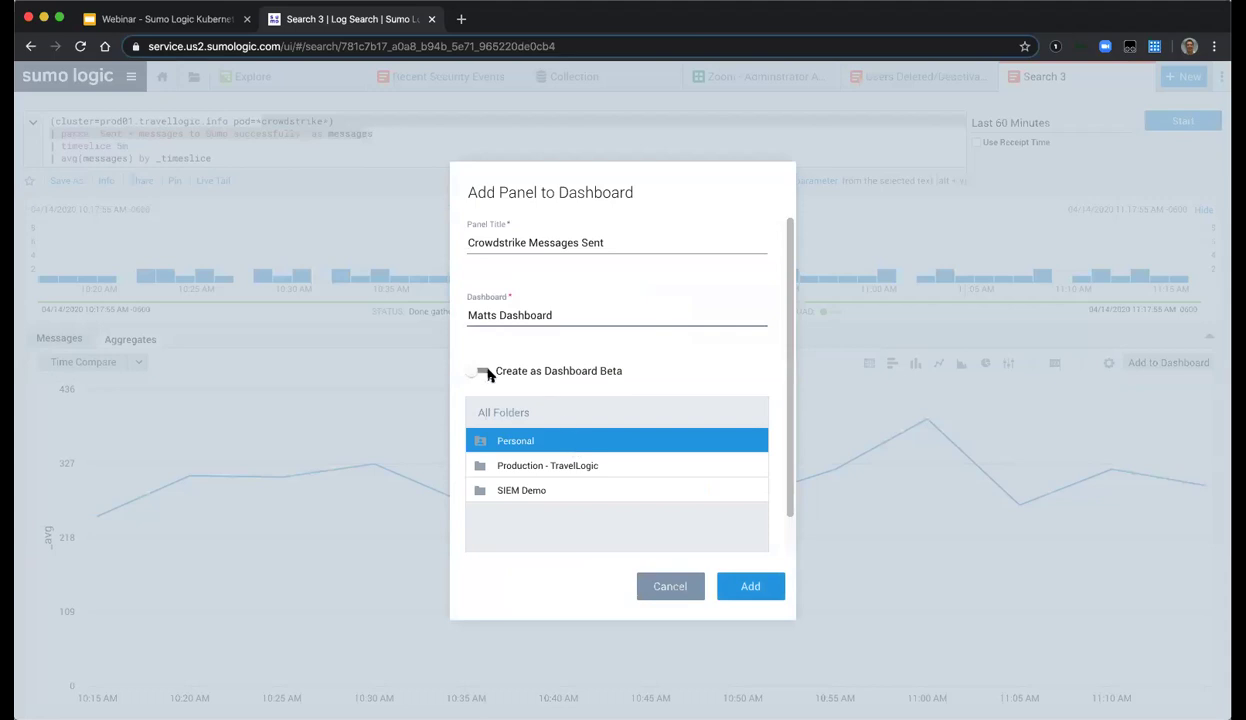
pyautogui.click(479, 370)
pyautogui.click(740, 586)
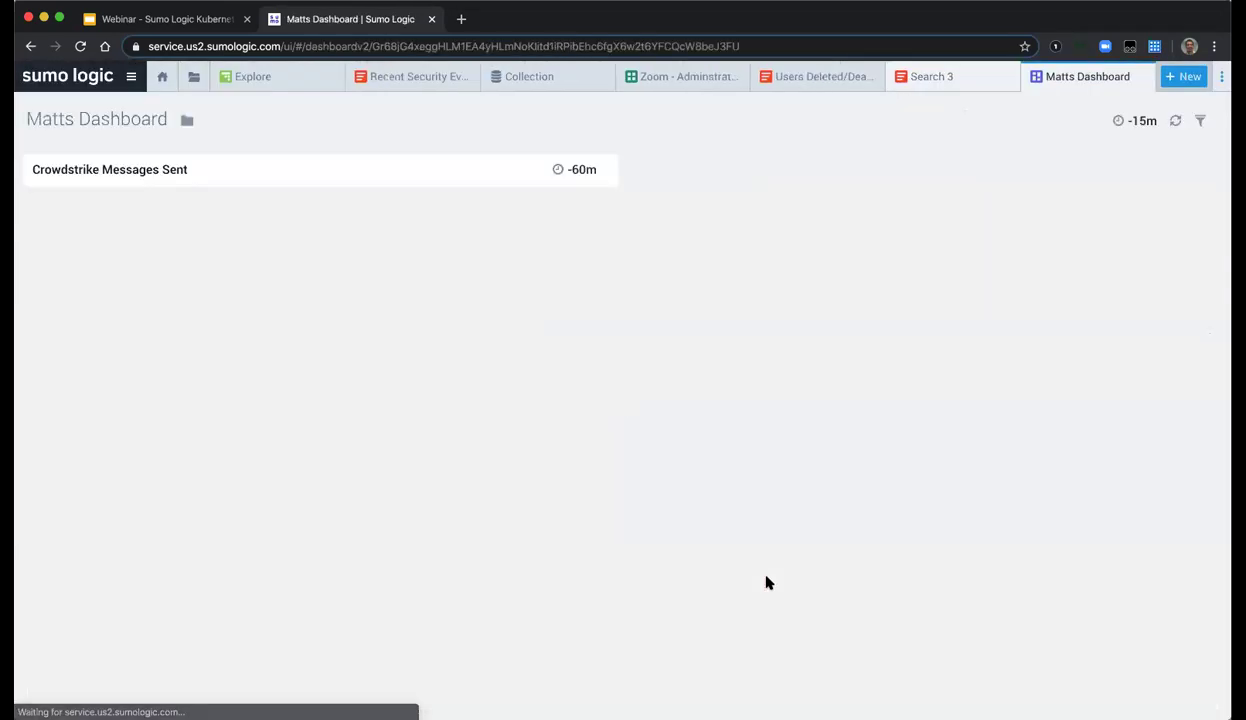
pyautogui.moveTo(613, 395); pyautogui.dragTo(655, 483)
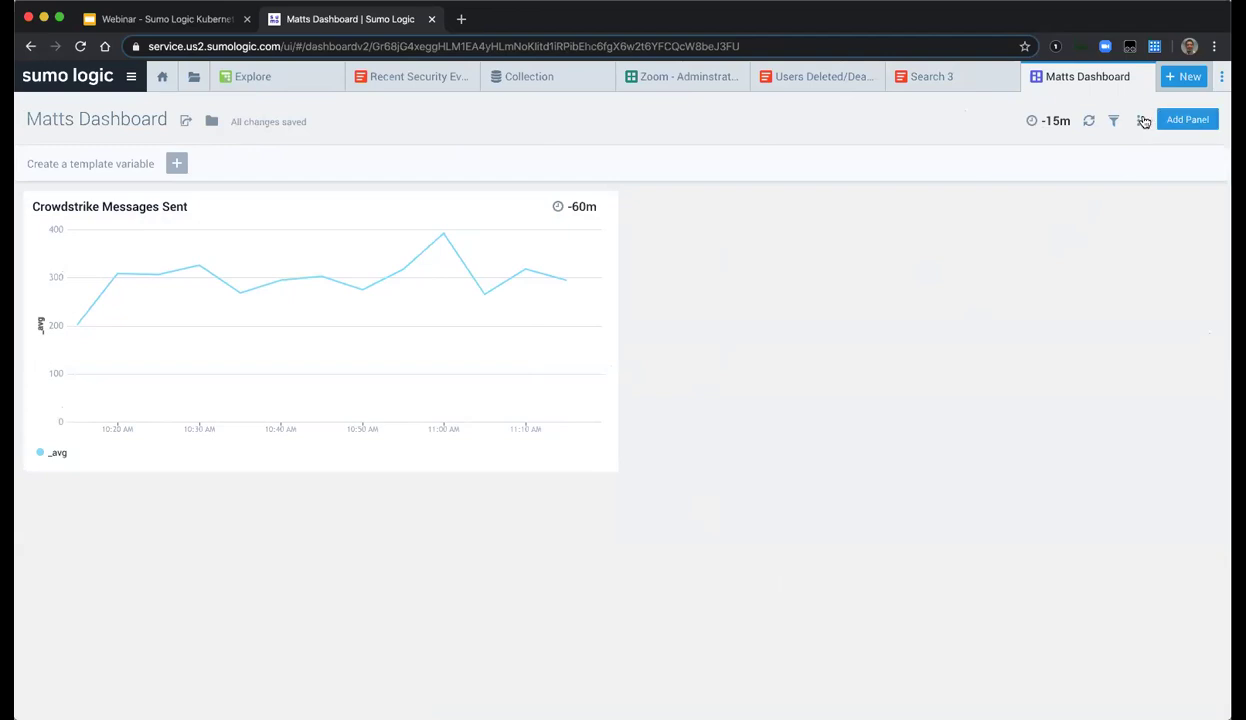
# - Create a Time Series metrics panel on the dashboard and try to filter its source to cluster=prod01.travellogic.info
pyautogui.moveTo(410, 235)
pyautogui.click(1188, 121)
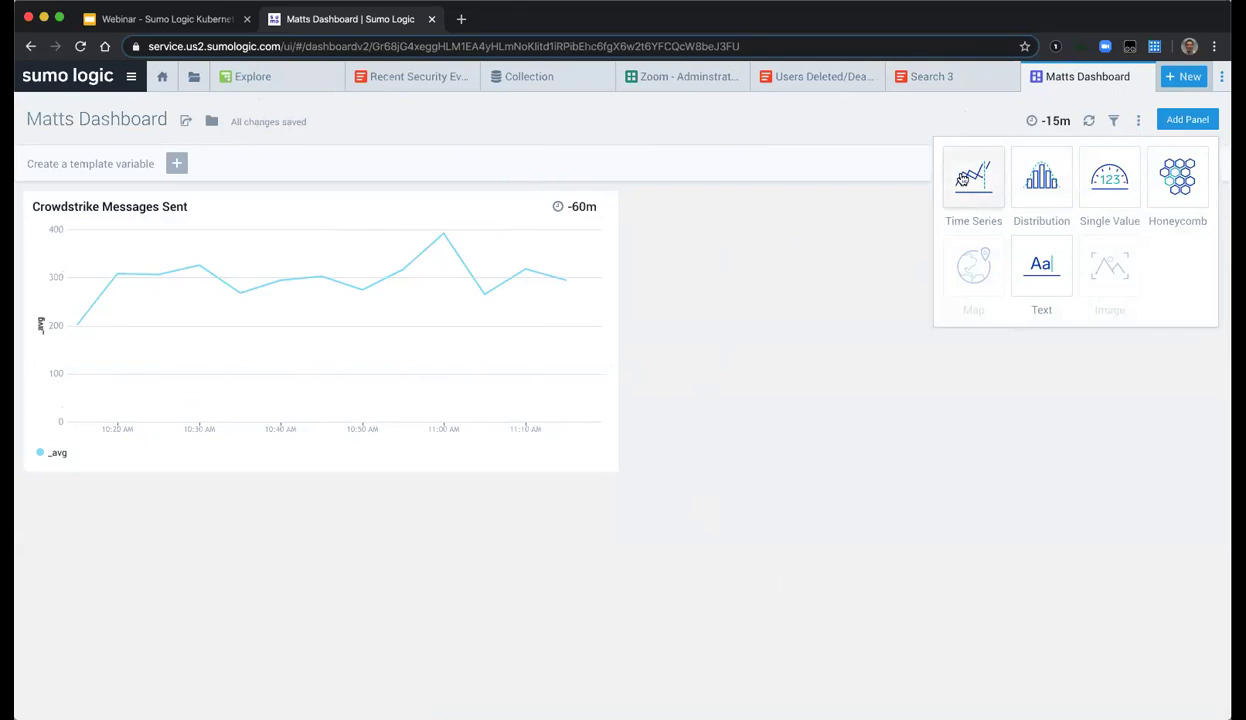
pyautogui.click(962, 180)
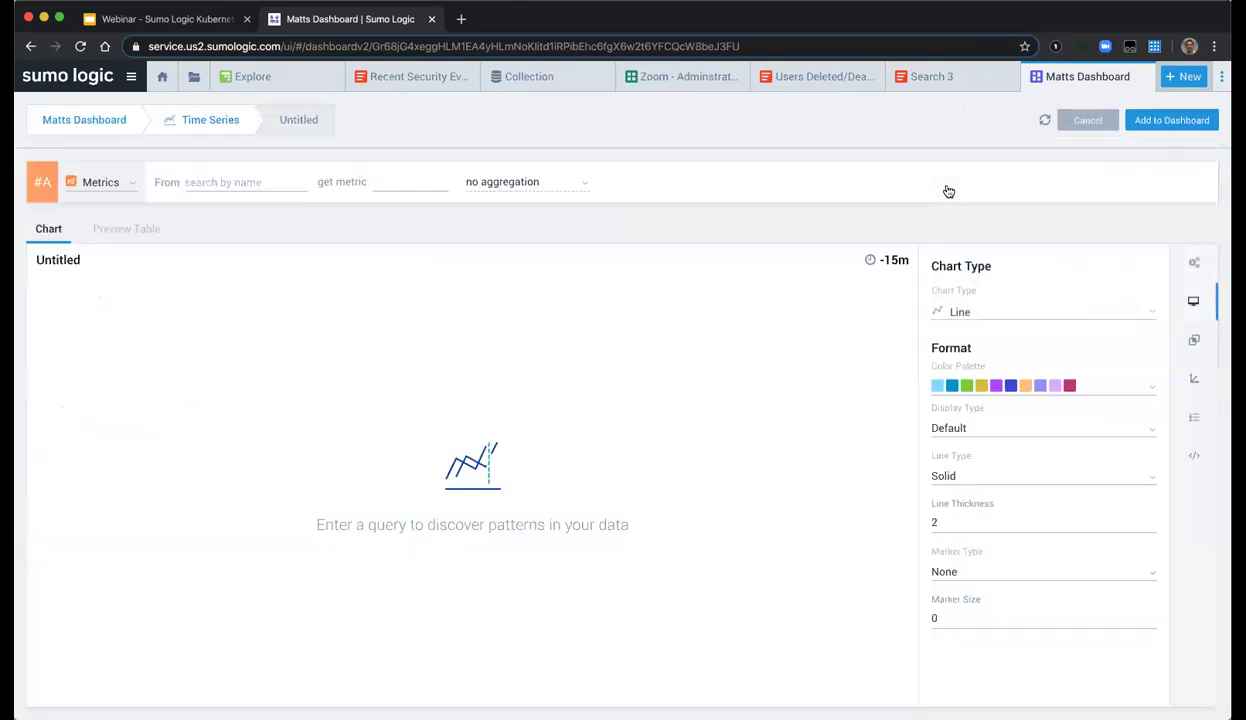
pyautogui.click(281, 181)
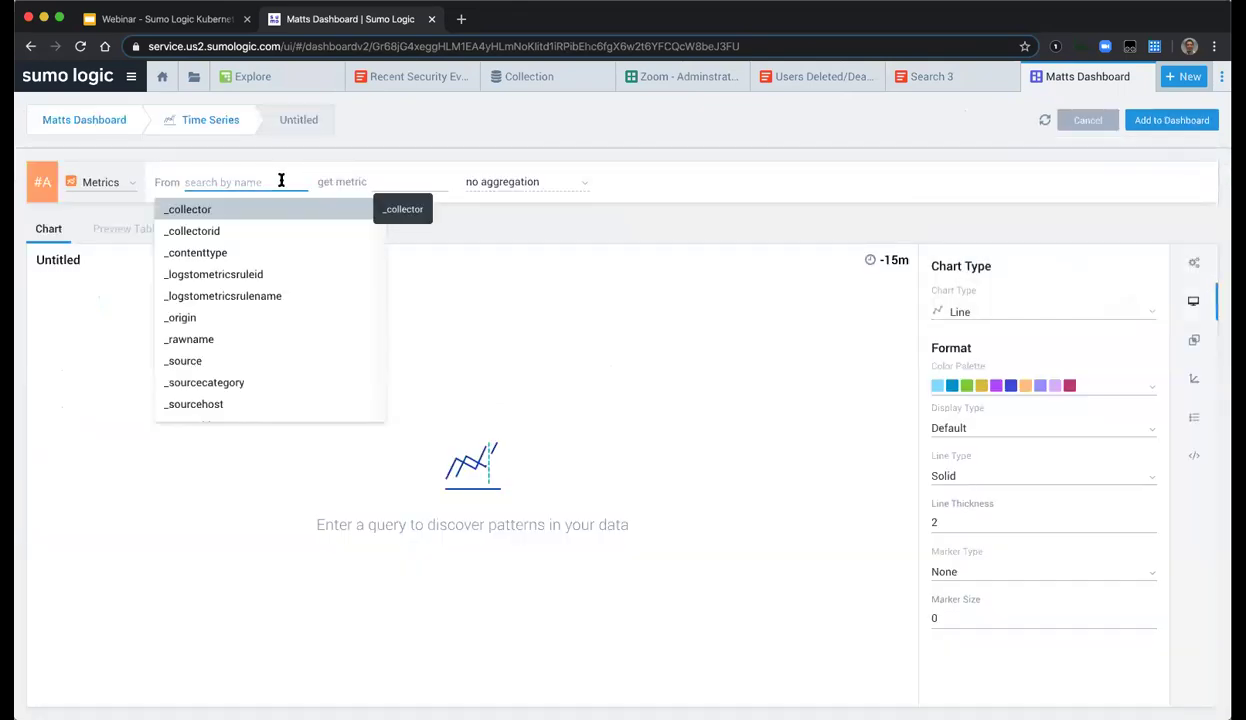
pyautogui.write('cluster=')
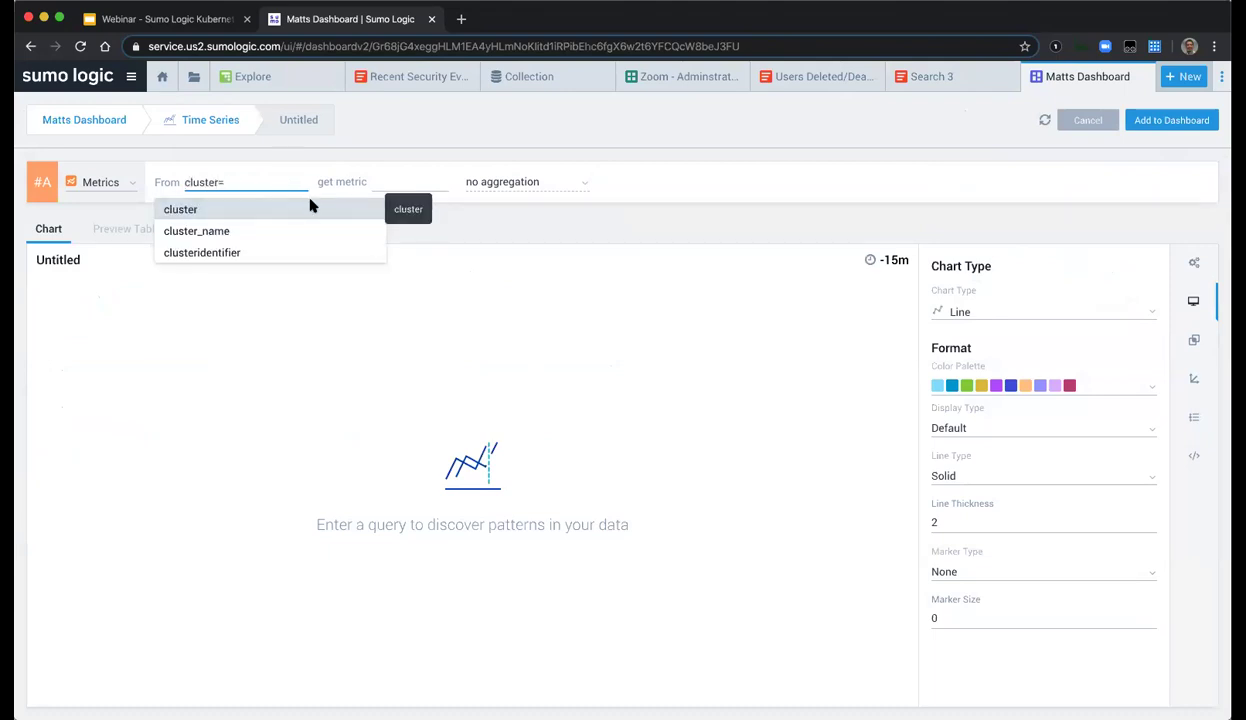
pyautogui.write('prod01.travellogic.info')
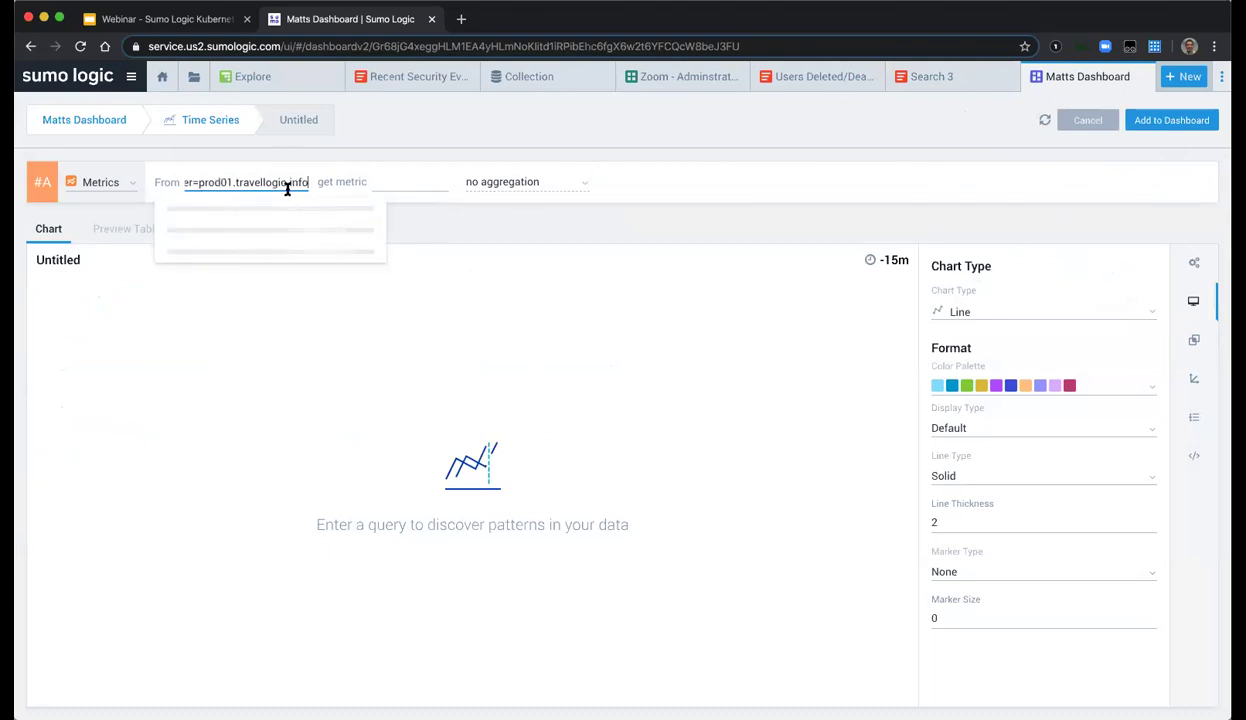
# - Set the panel's metric to container_memory_usage_bytes with avg aggregation
pyautogui.click(423, 181)
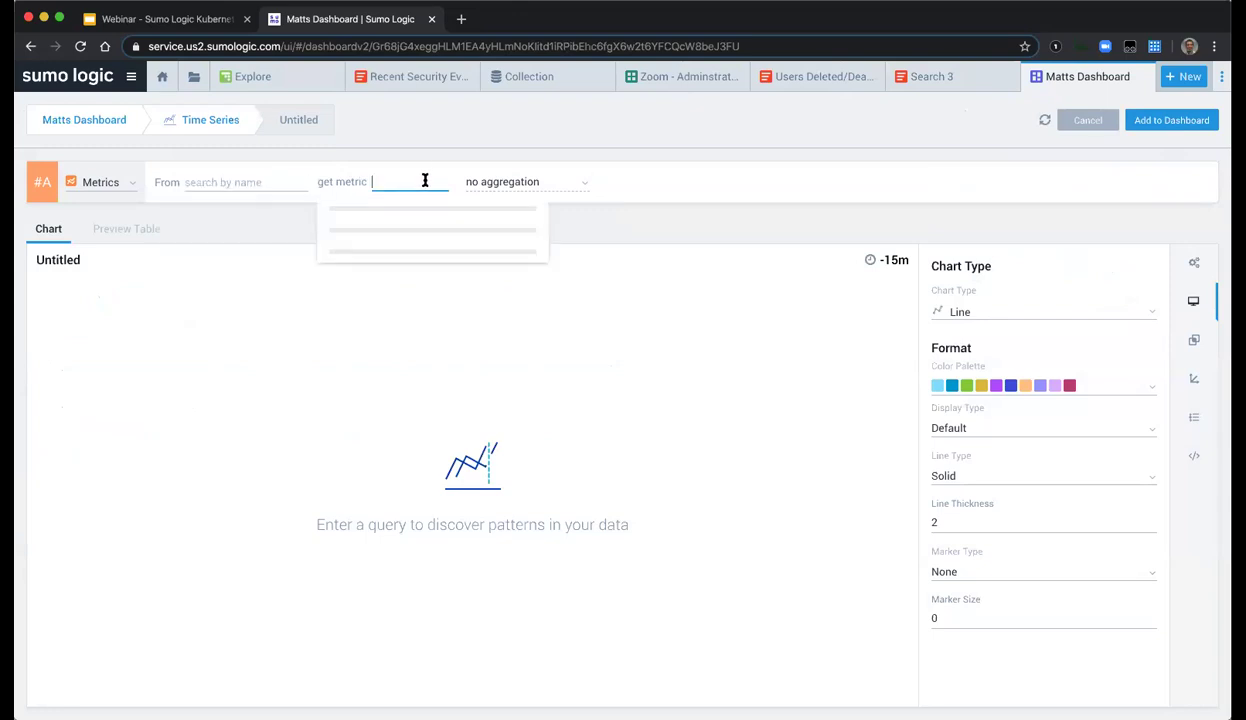
pyautogui.write('memo')
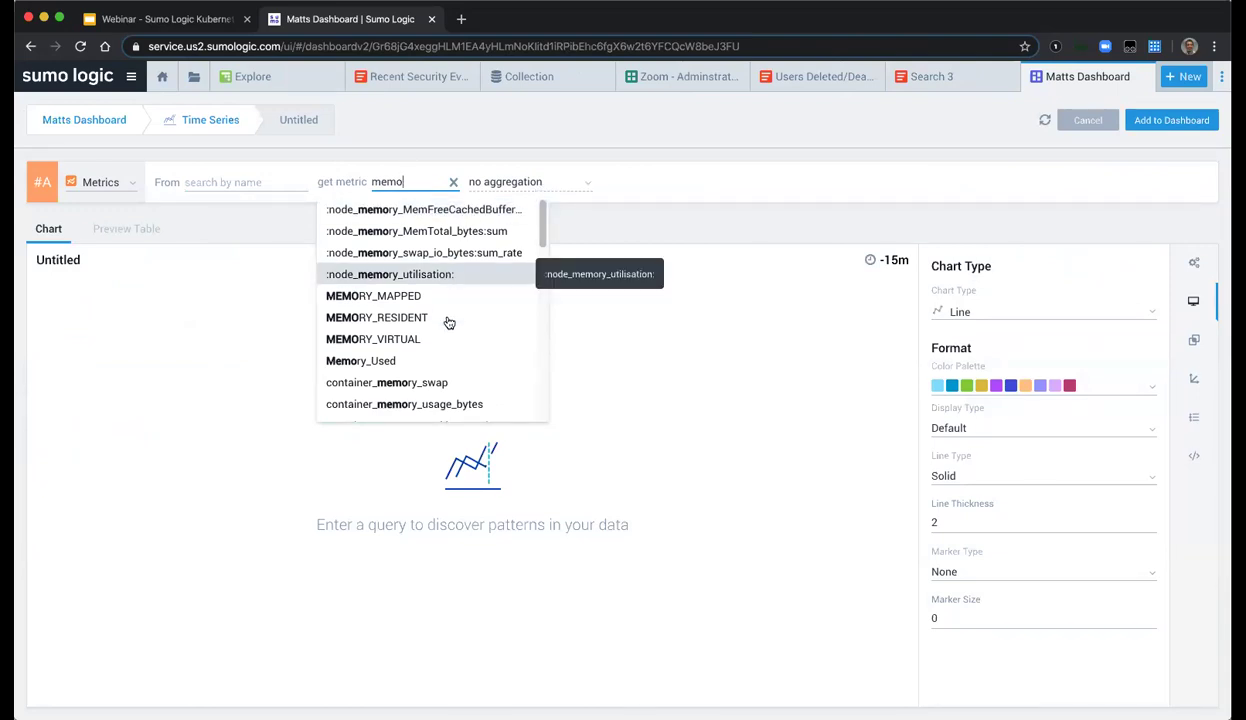
pyautogui.scroll(-1, 460, 370)
pyautogui.click(459, 391)
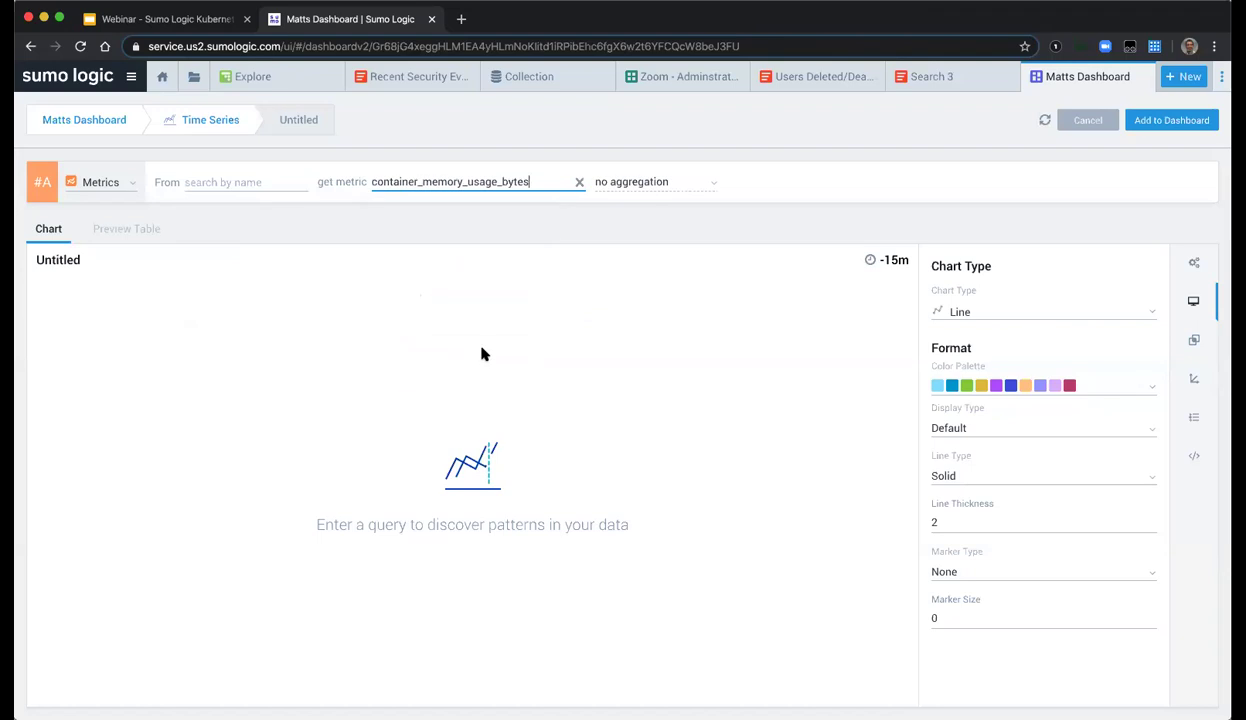
pyautogui.click(668, 190)
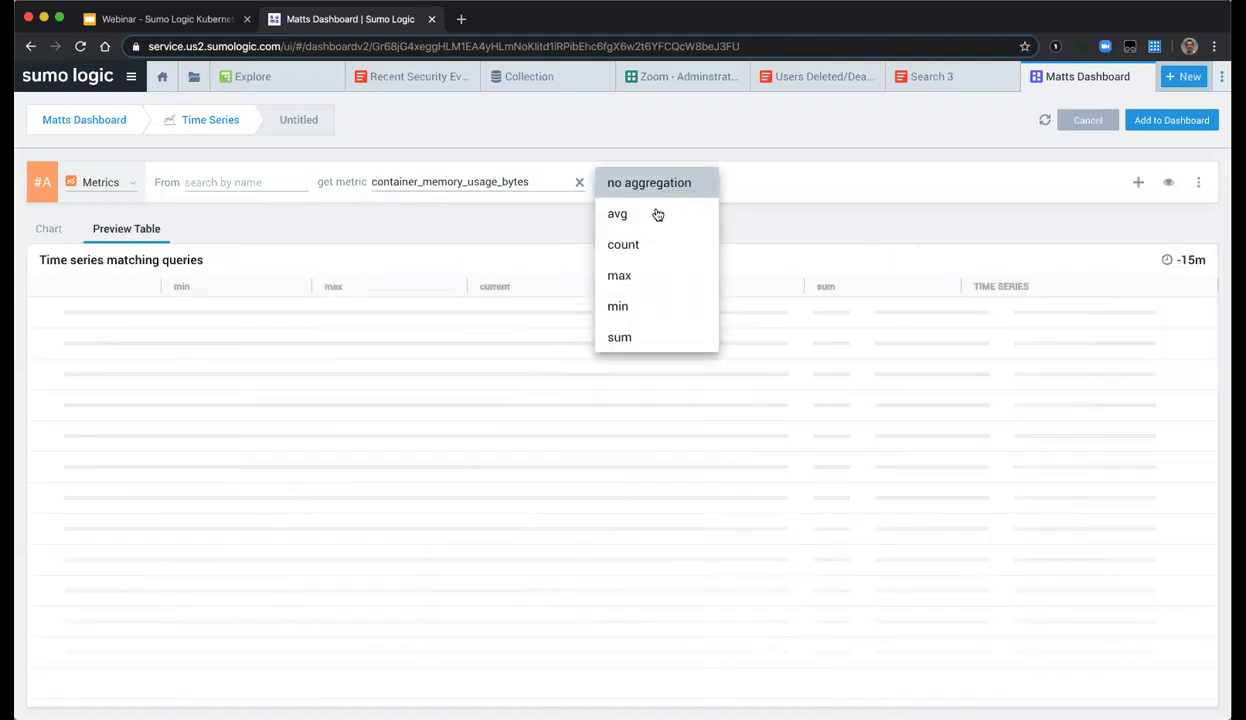
pyautogui.click(658, 217)
# - Group the average memory usage by node, view it as a chart, and add the panel to the dashboard
pyautogui.click(790, 184)
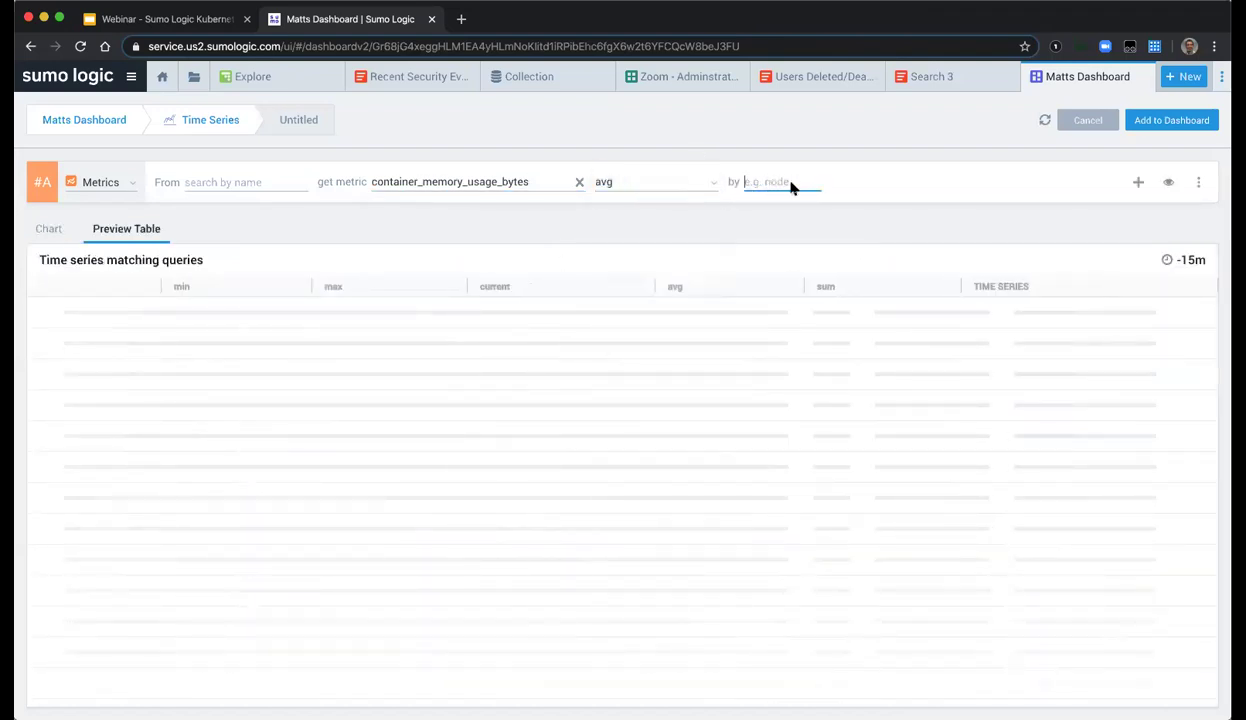
pyautogui.scroll(-5, 798, 333)
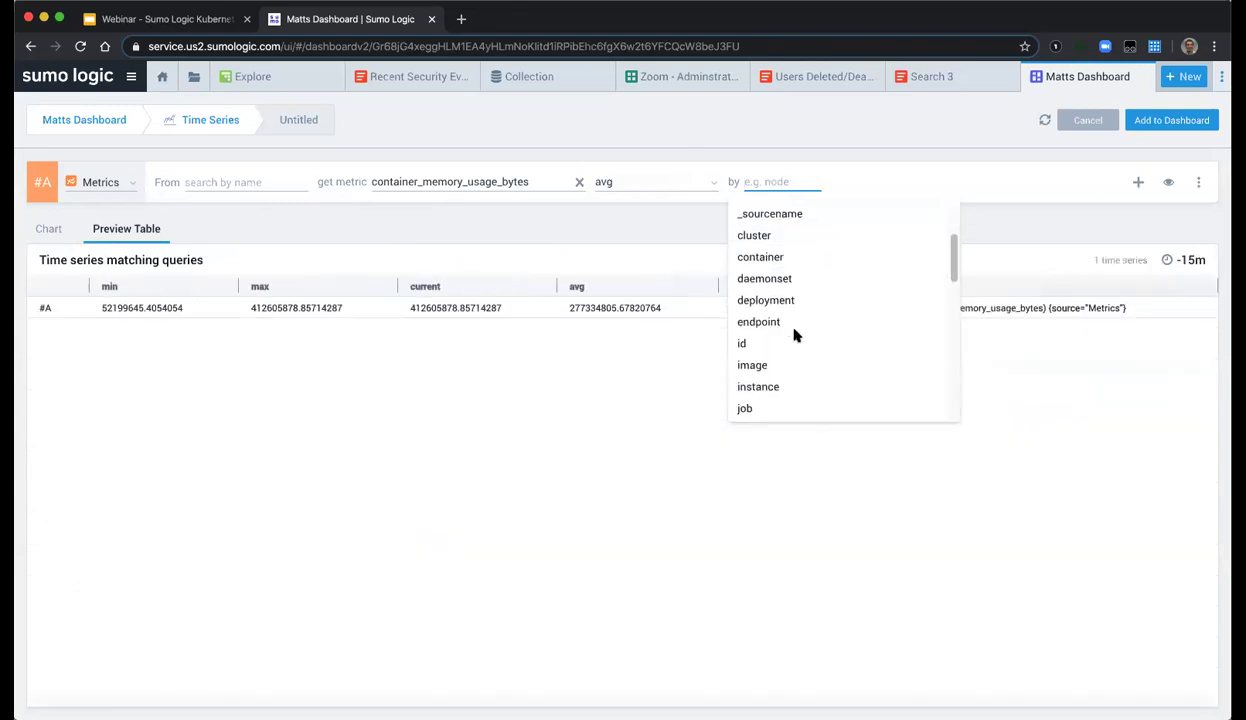
pyautogui.scroll(-3, 795, 339)
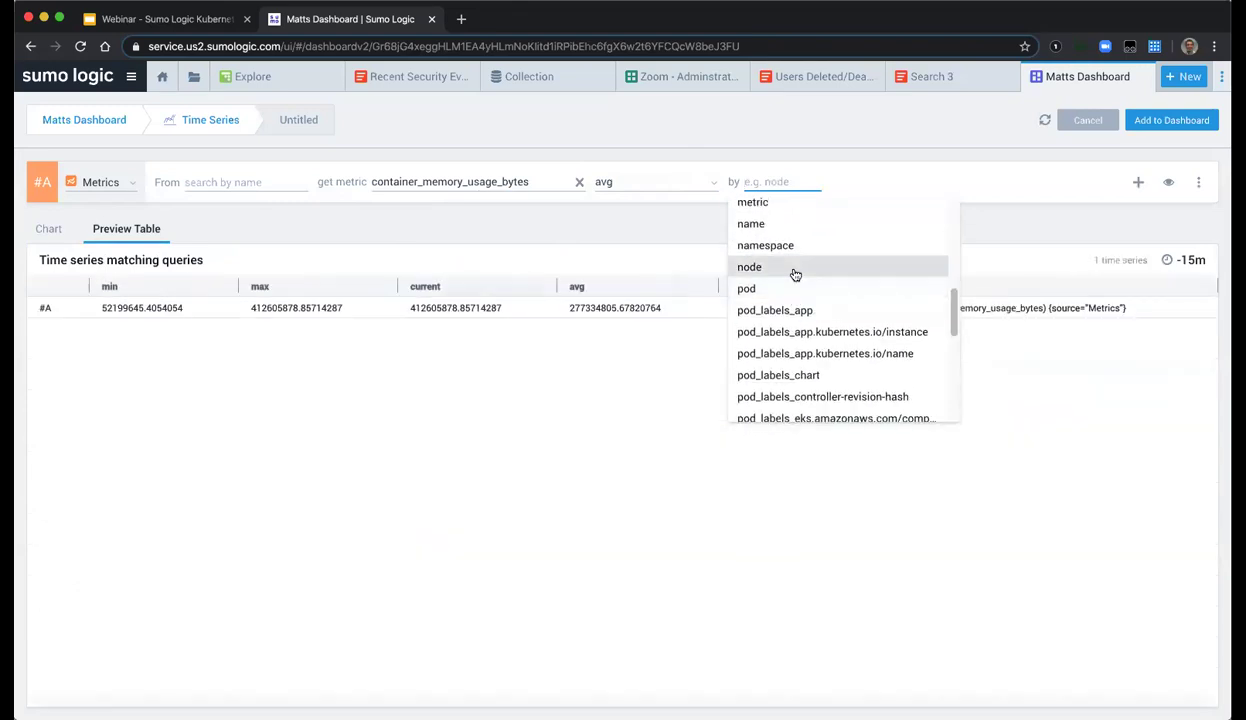
pyautogui.click(795, 272)
pyautogui.click(772, 254)
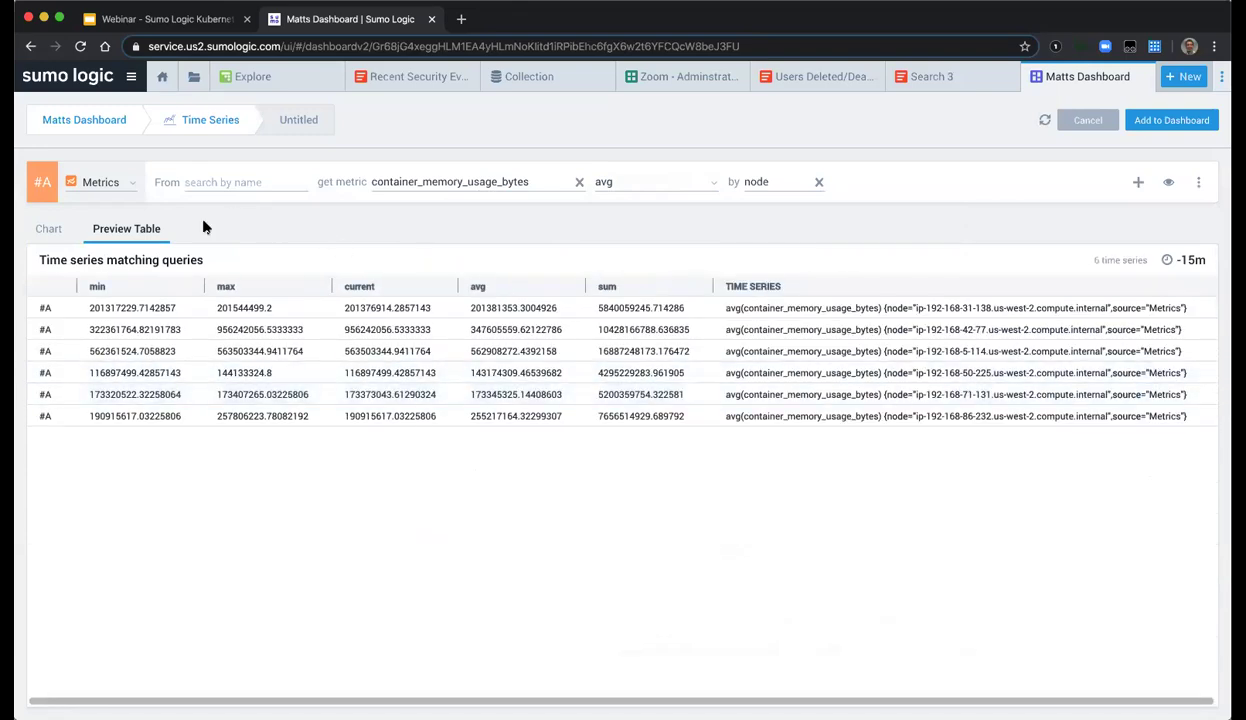
pyautogui.click(55, 230)
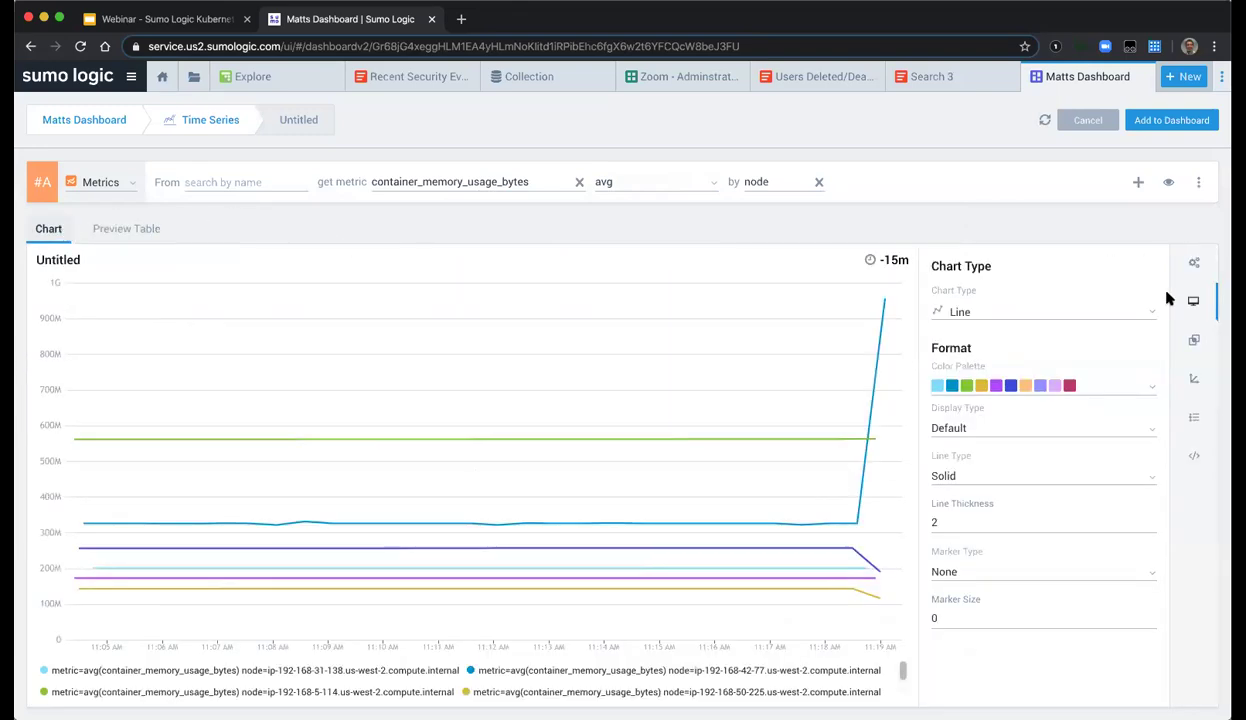
pyautogui.click(1170, 121)
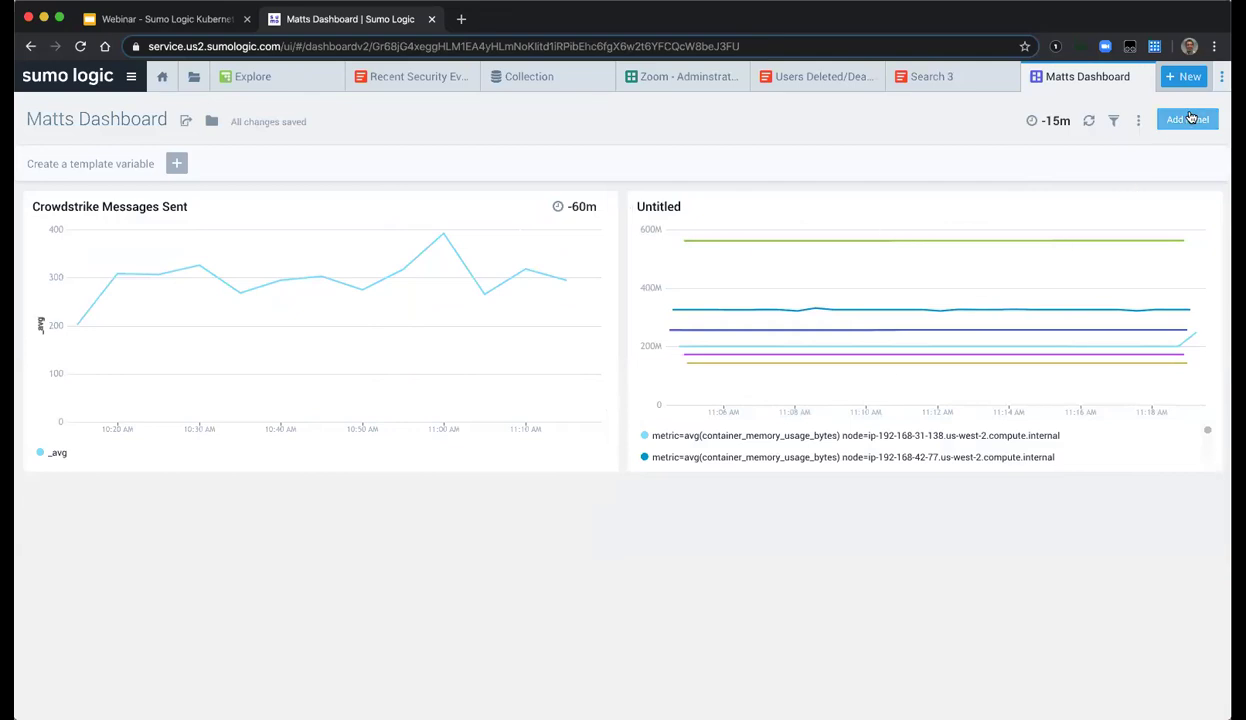
# - Create a stack linking for the dashboard with key cluster and value prod01.travellogic.info, and apply it
pyautogui.click(1137, 122)
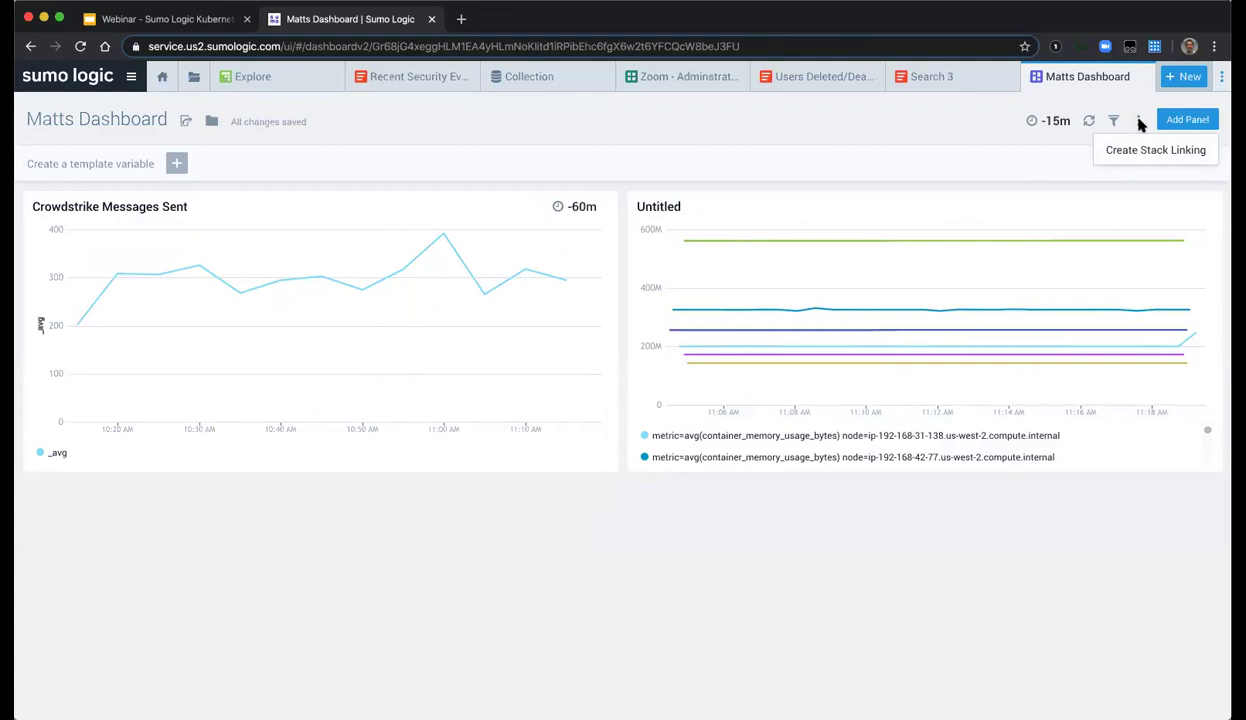
pyautogui.click(1140, 148)
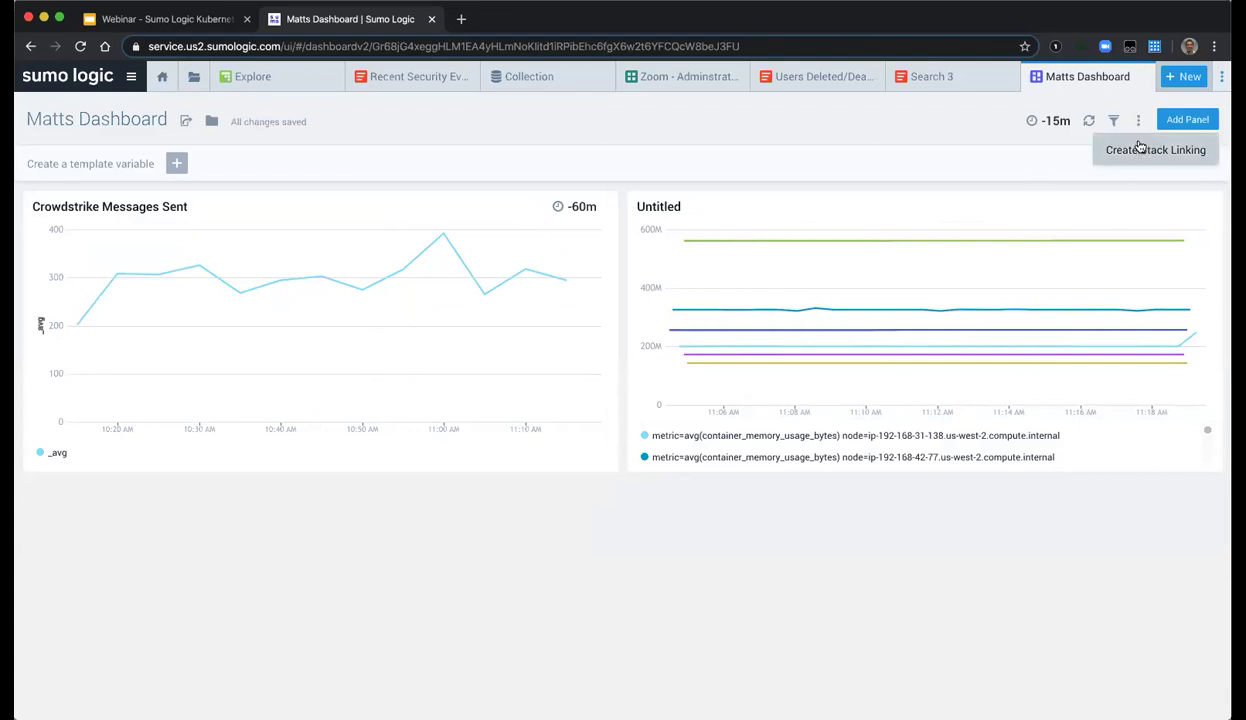
pyautogui.click(452, 402)
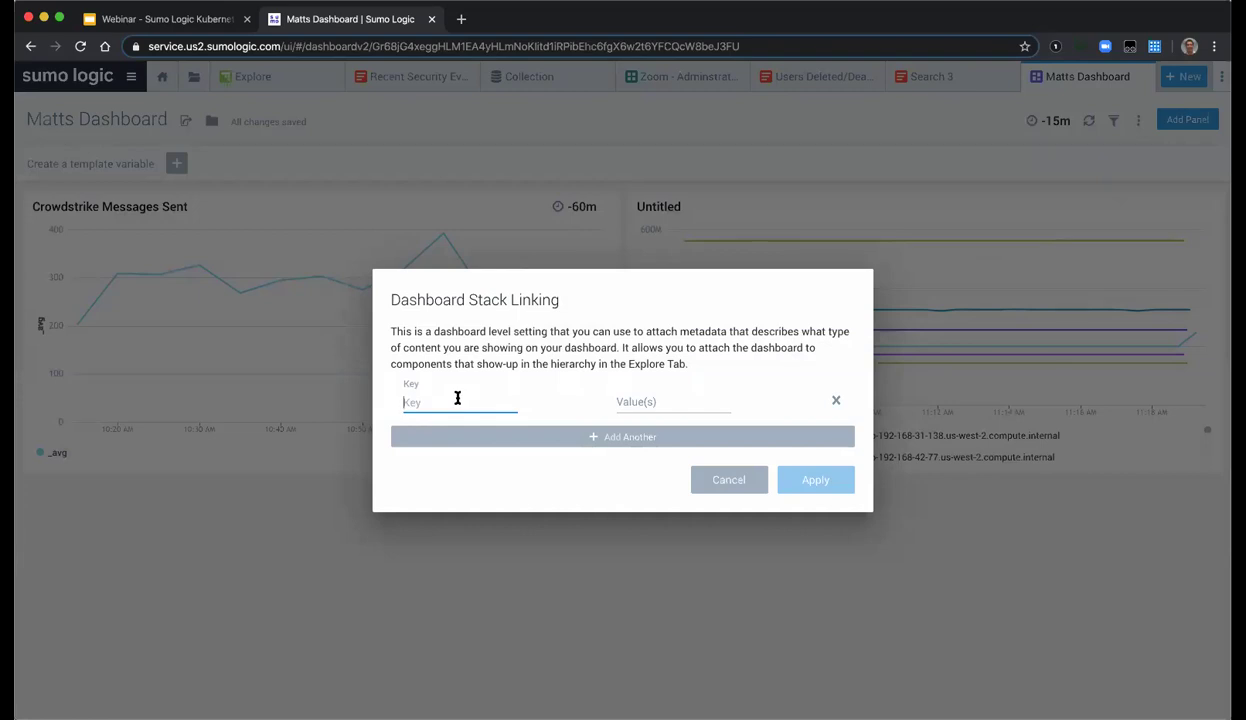
pyautogui.write('cluster')
pyautogui.press('Tab')
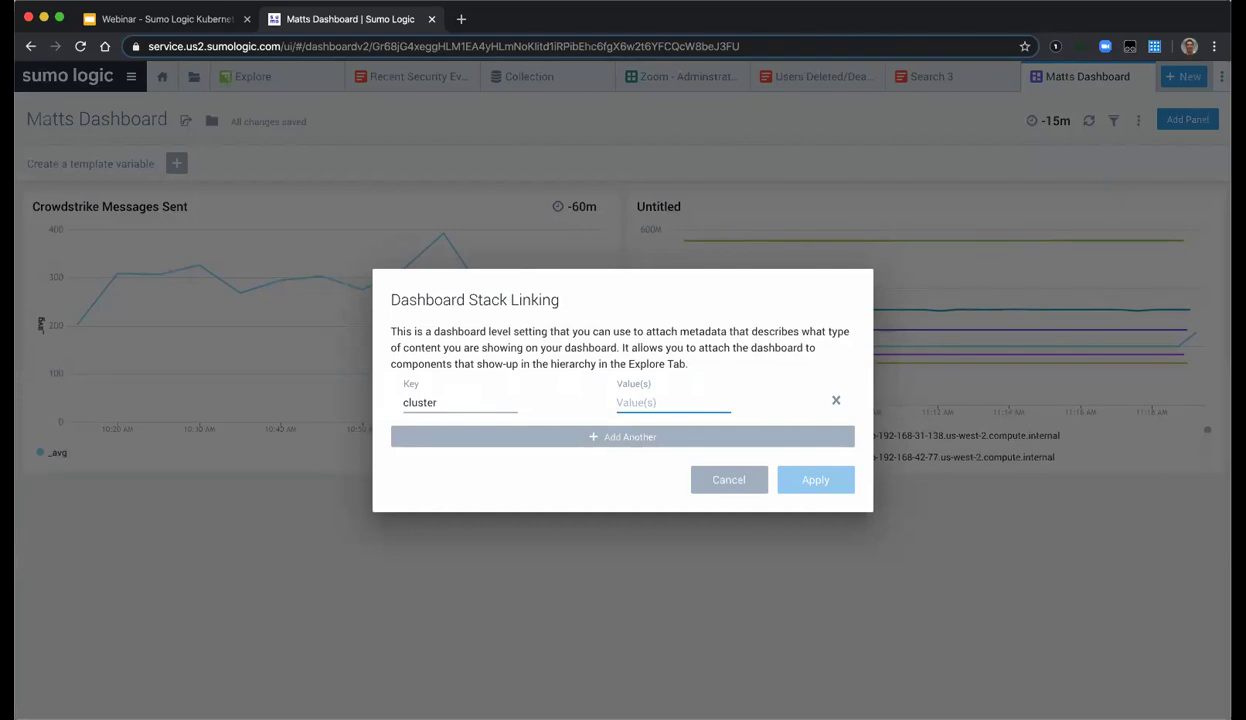
pyautogui.write('prod01.travellogic.info')
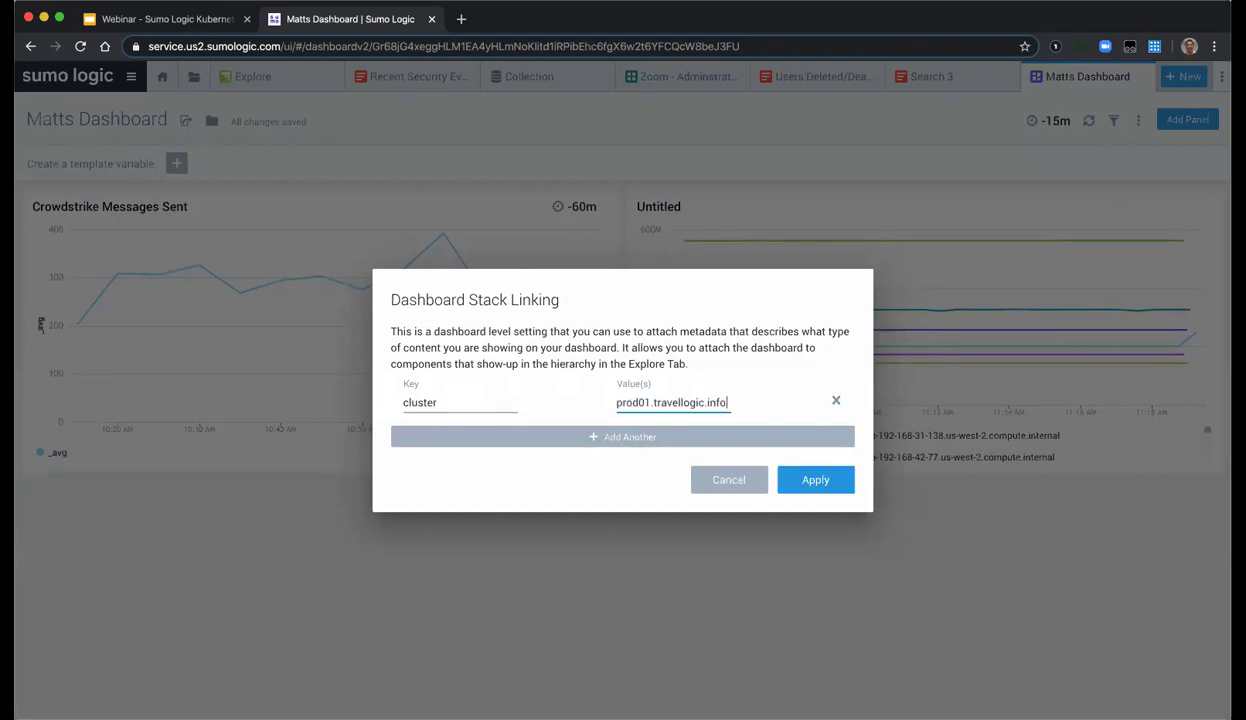
pyautogui.click(815, 481)
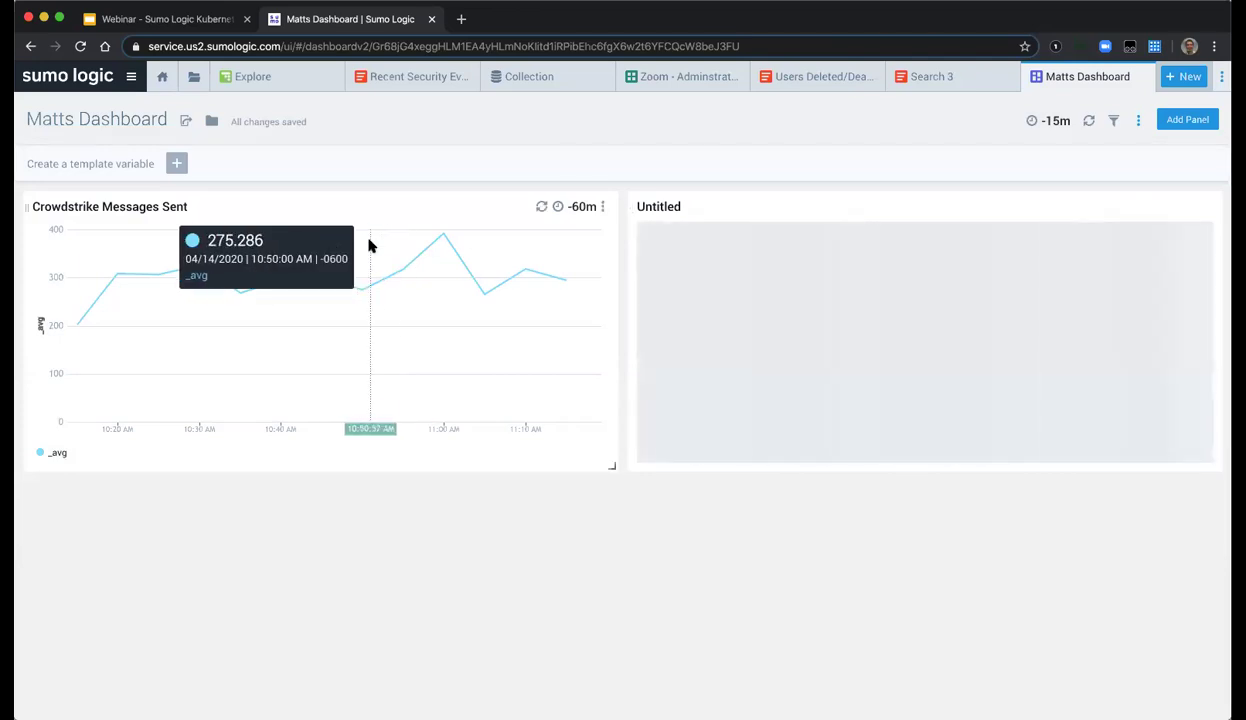
# - Open a new Explore view, narrow its hierarchy pane, and show the newly linked custom dashboard for the prod01.travellogic.info cluster
pyautogui.click(1176, 80)
pyautogui.click(1128, 212)
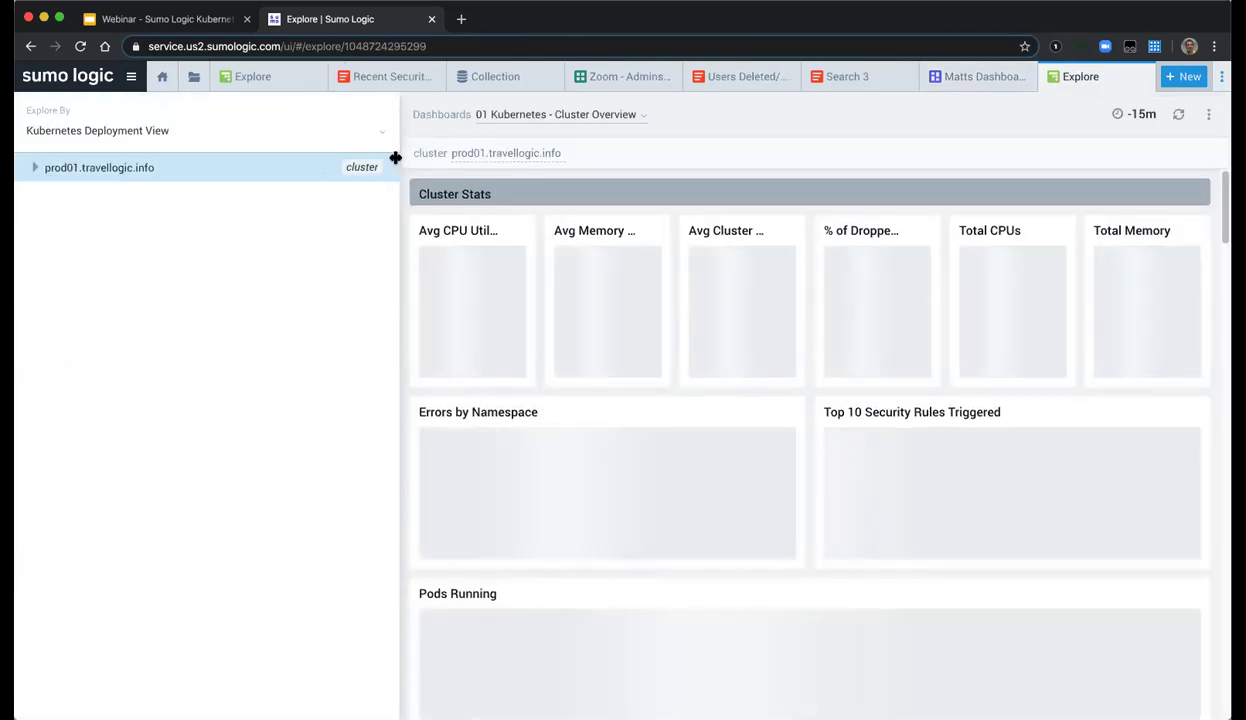
pyautogui.moveTo(392, 161); pyautogui.dragTo(115, 172)
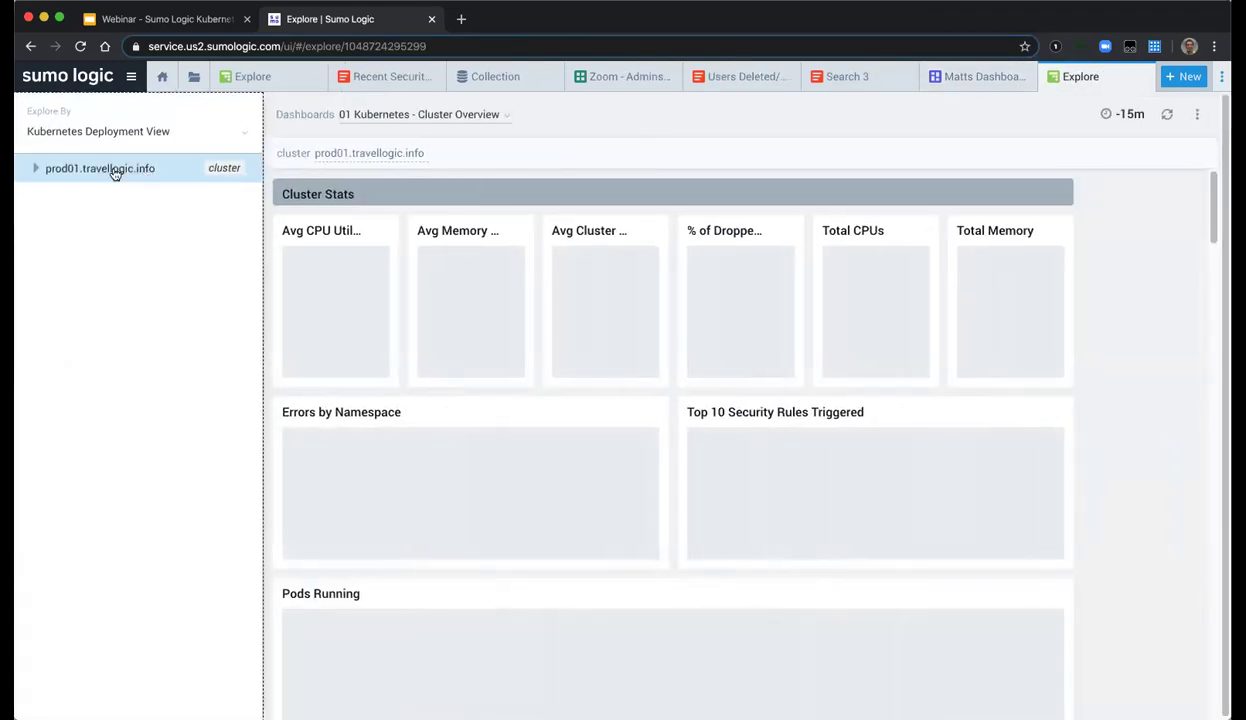
pyautogui.click(425, 115)
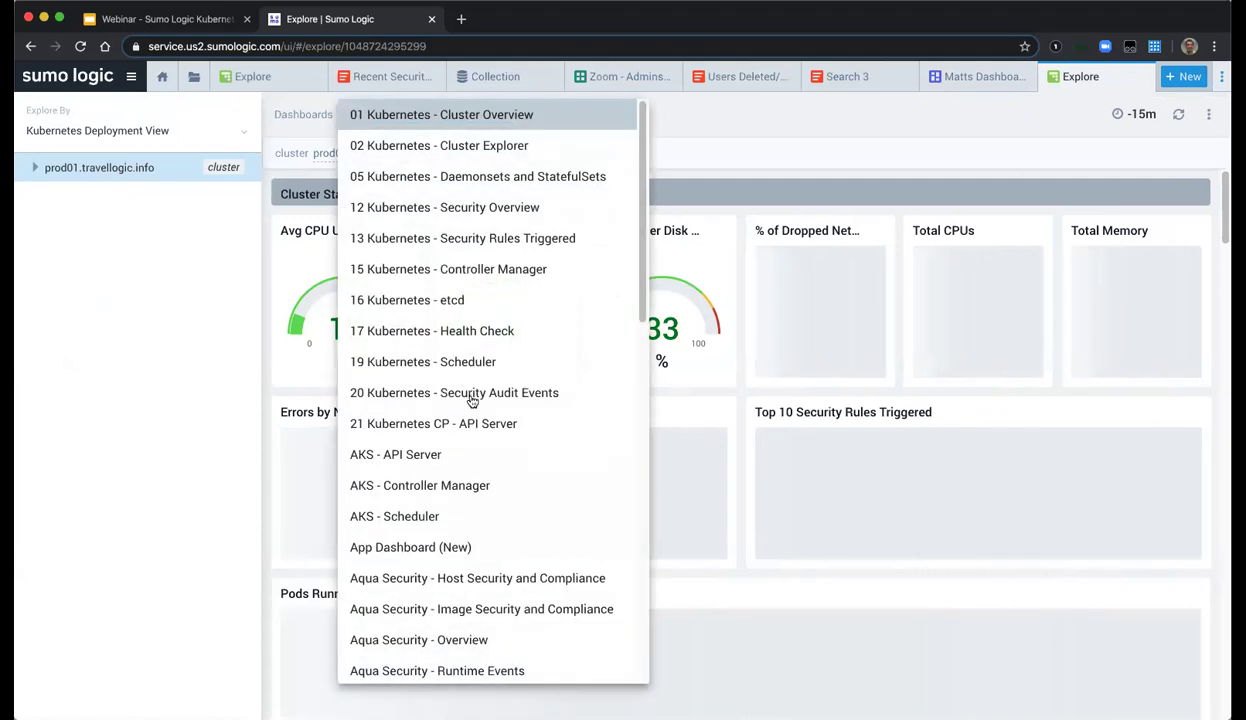
pyautogui.scroll(-7, 472, 400)
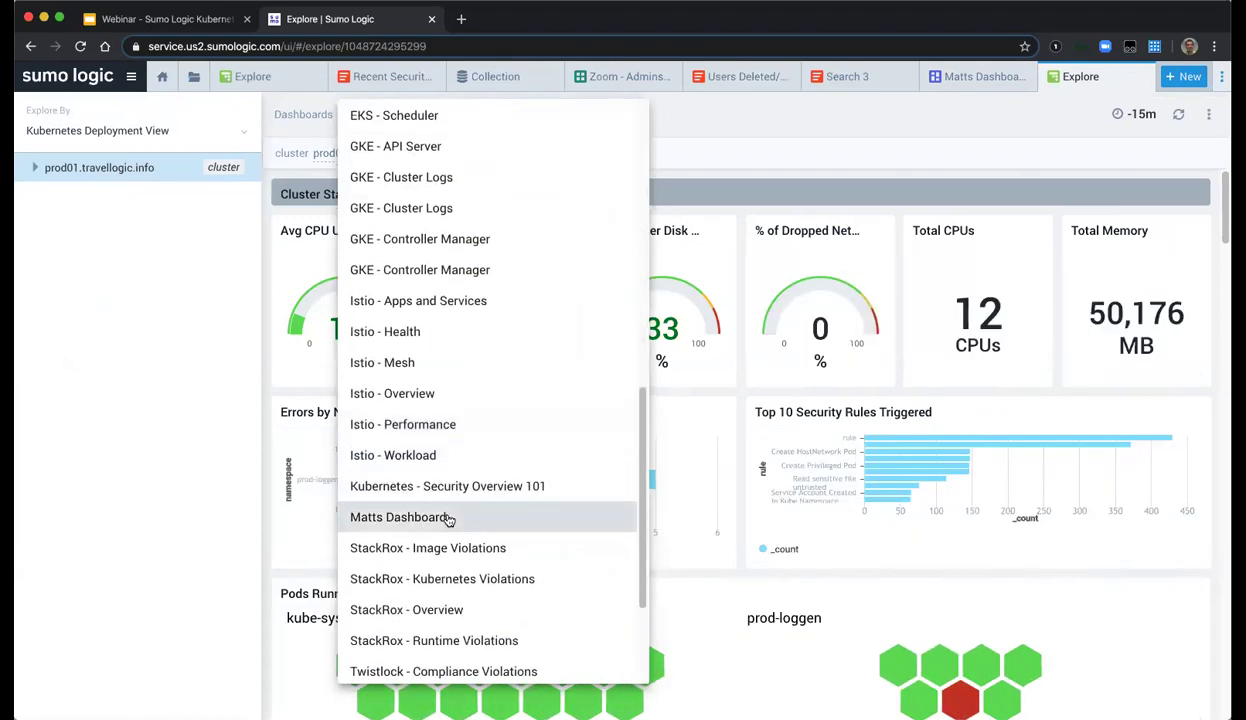
pyautogui.click(449, 518)
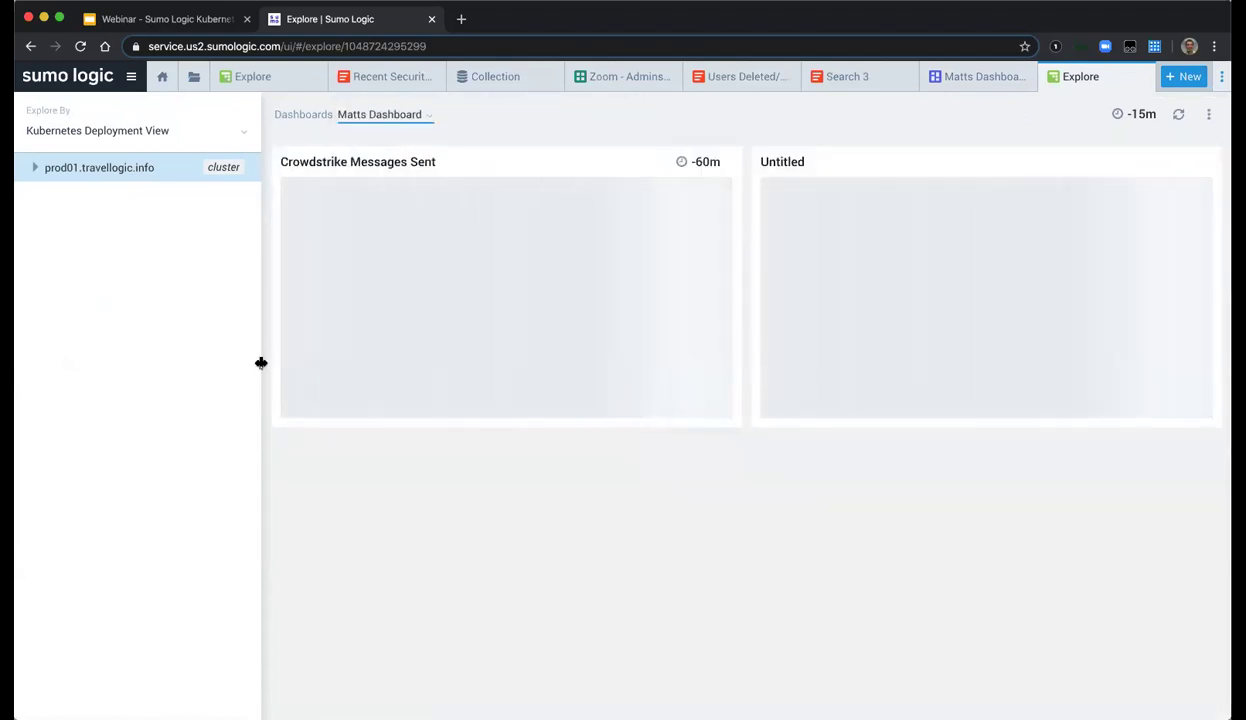
pyautogui.moveTo(261, 363); pyautogui.dragTo(254, 367)
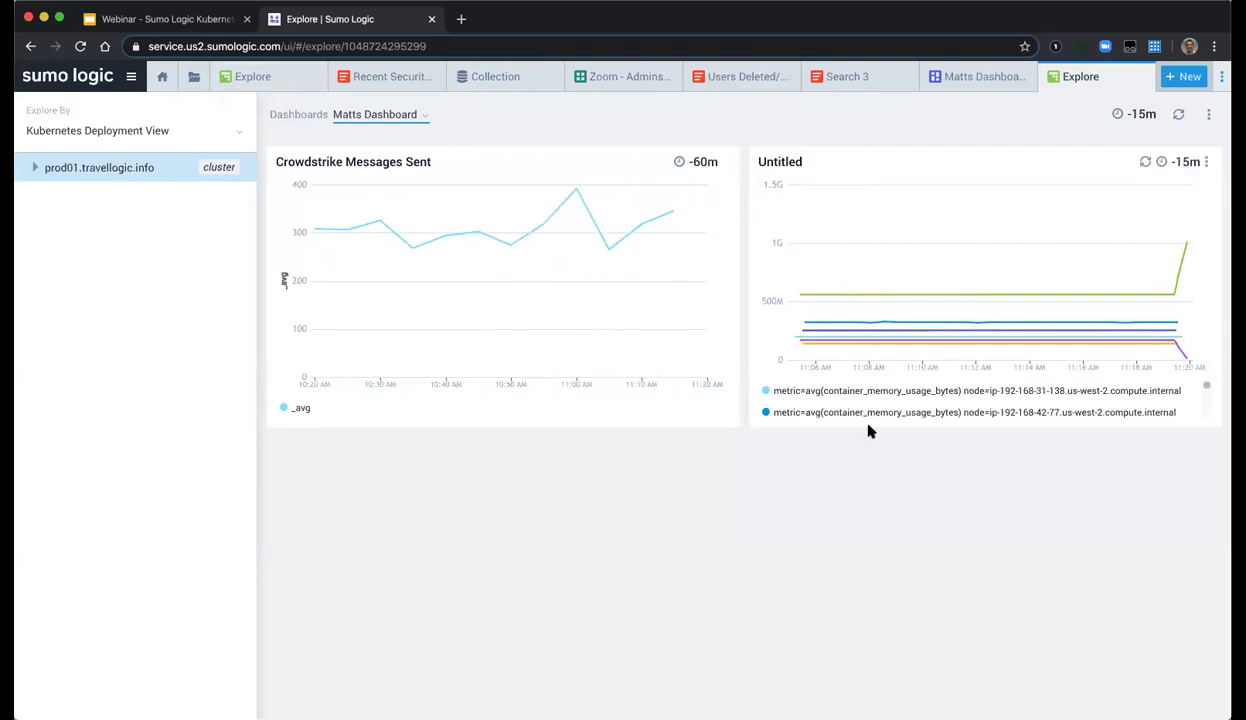
# - Open the App Catalog and list the apps in the Work from Home Solution category
pyautogui.click(130, 80)
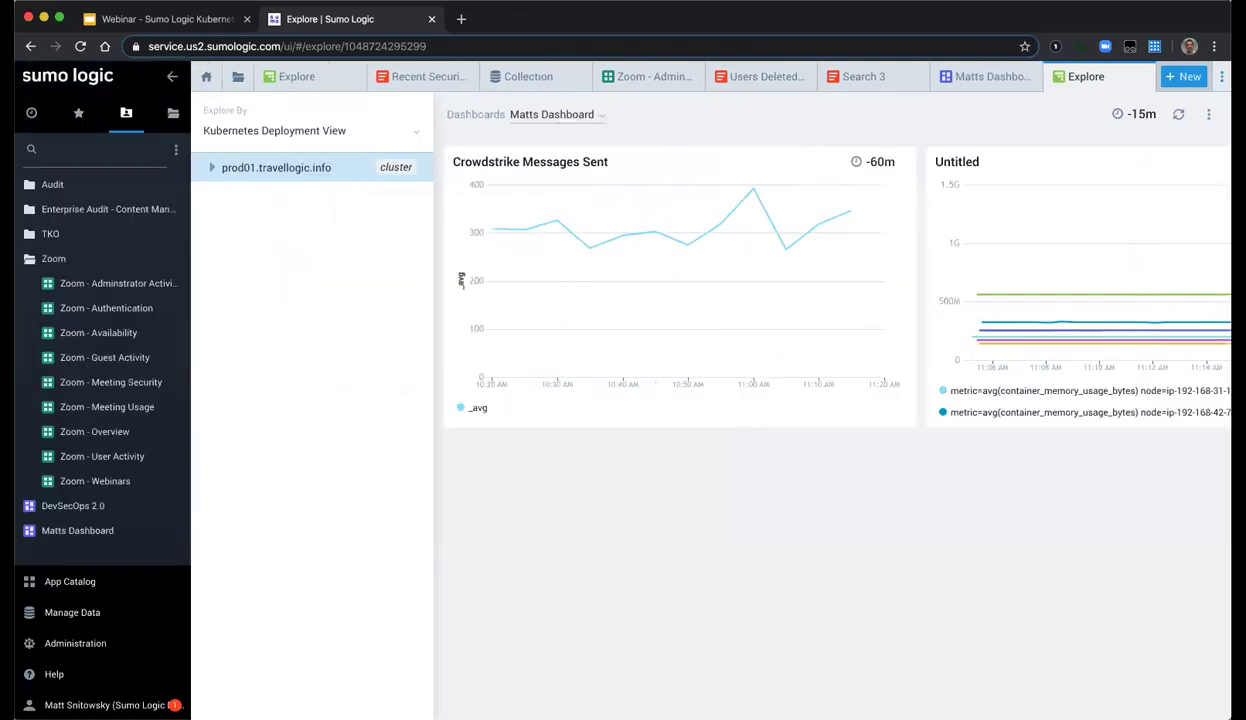
pyautogui.click(91, 263)
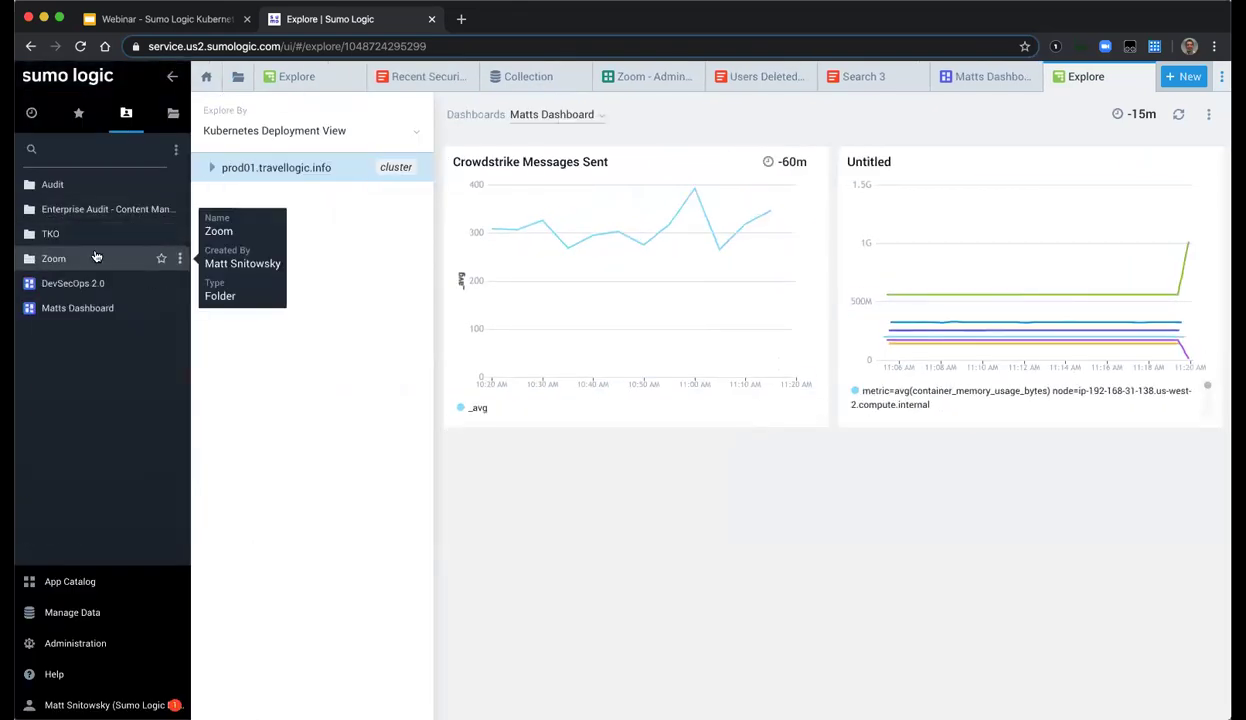
pyautogui.click(70, 582)
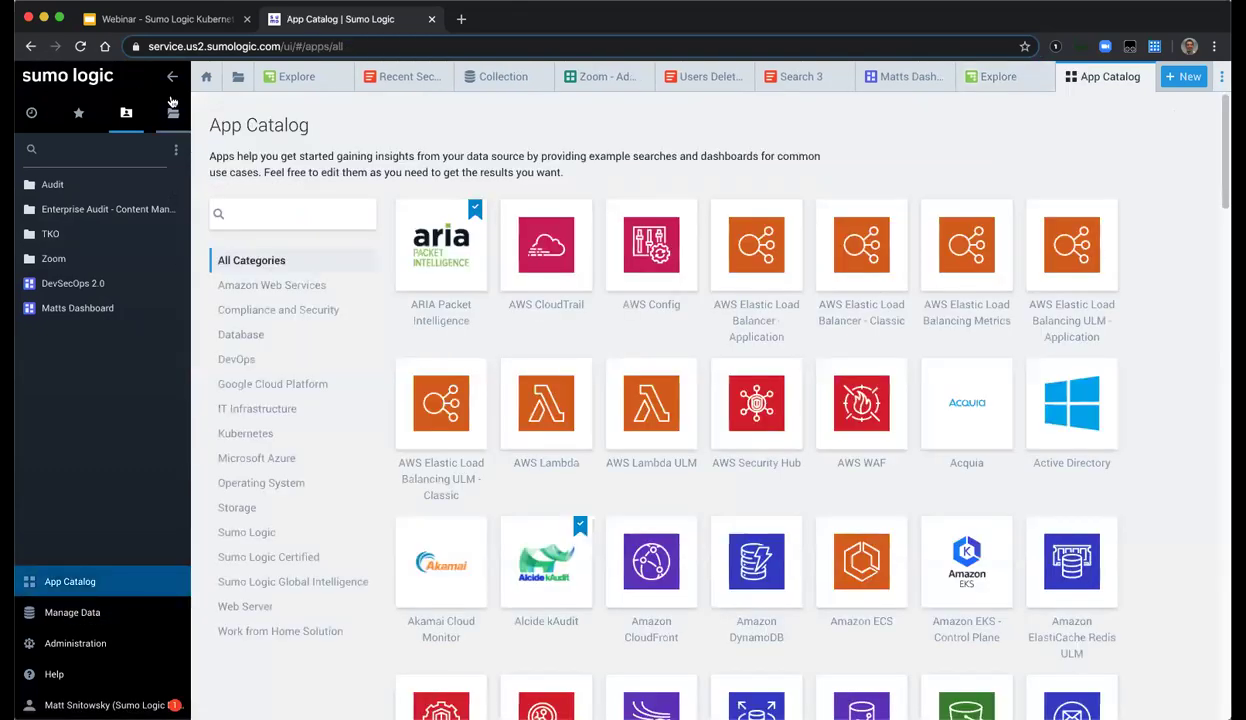
pyautogui.click(172, 77)
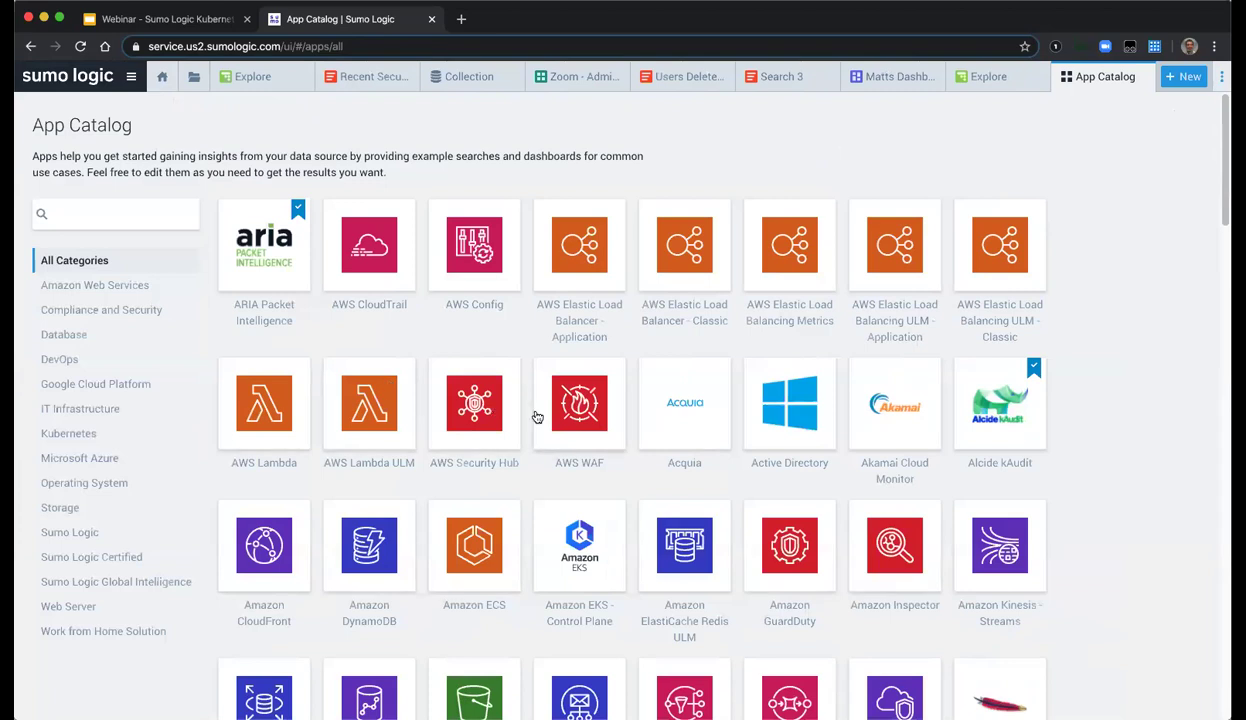
pyautogui.scroll(-1, 460, 350)
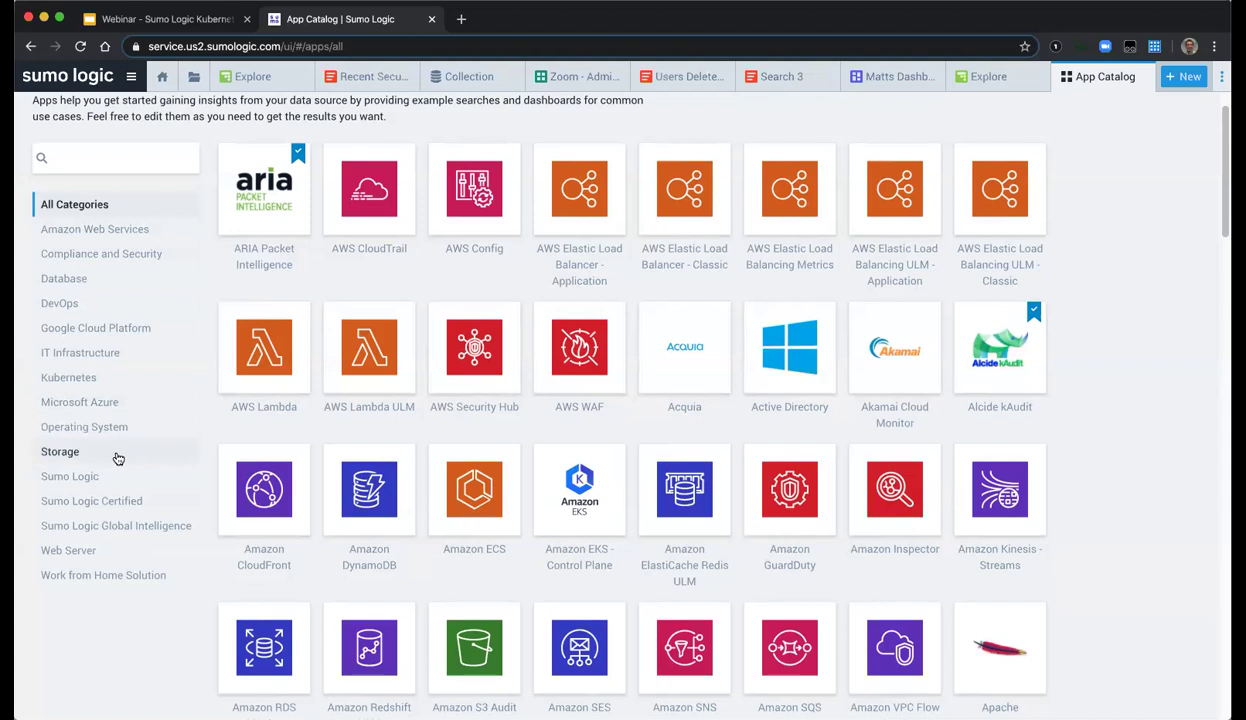
pyautogui.click(110, 578)
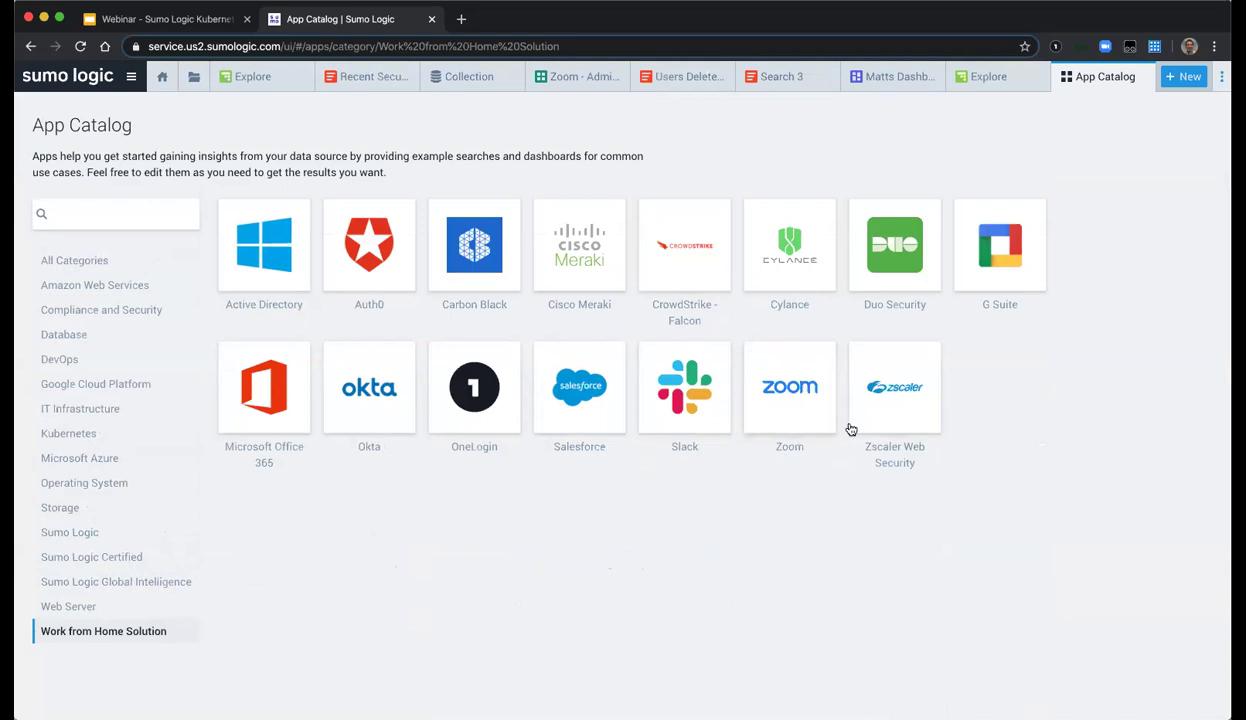
# - View the Zoom app's details and its Add to Library options without adding the app
pyautogui.click(770, 387)
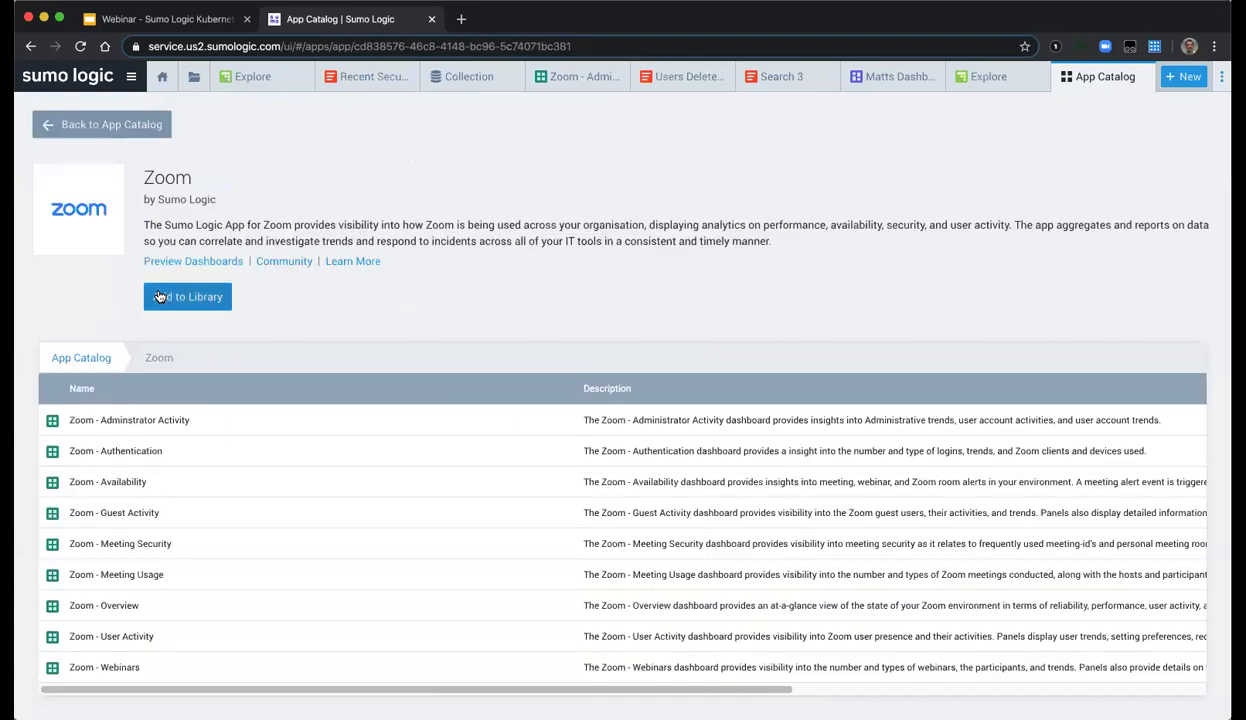
pyautogui.click(164, 300)
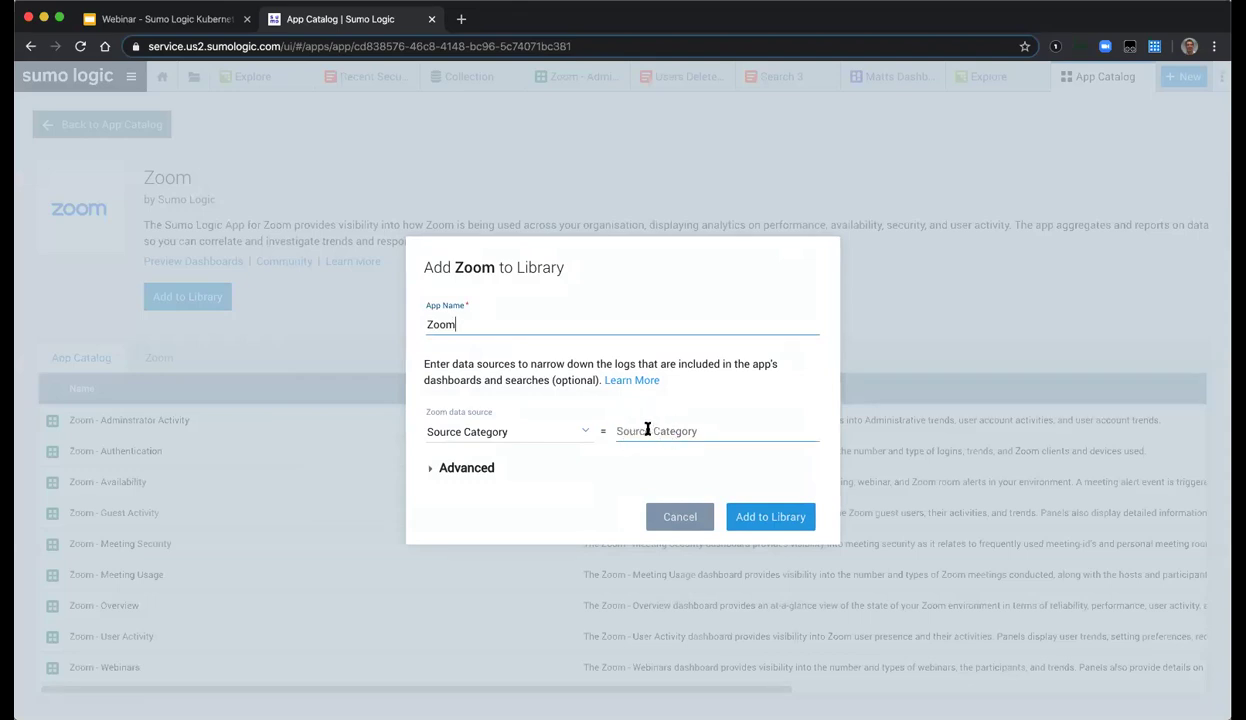
pyautogui.click(679, 517)
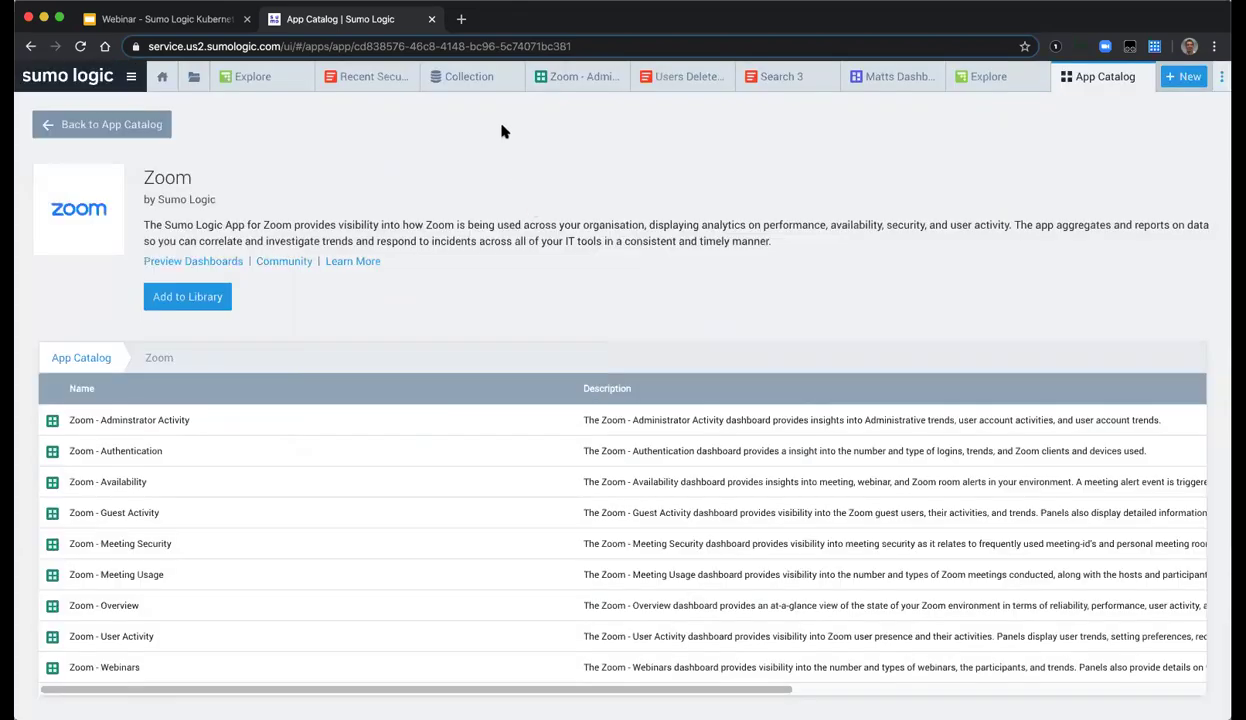
# - Review the Zoom - Adminstrator Activity dashboard and open its User Created/Activated panel as a log search
pyautogui.click(555, 77)
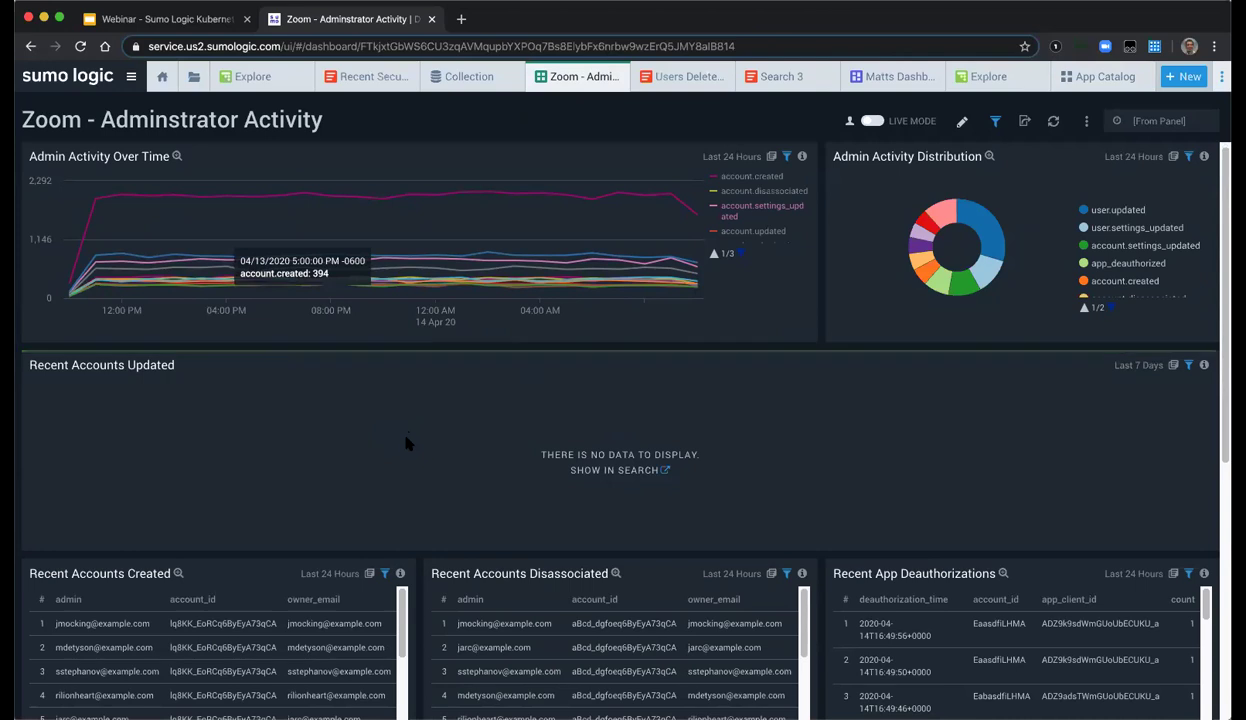
pyautogui.scroll(-3, 415, 478)
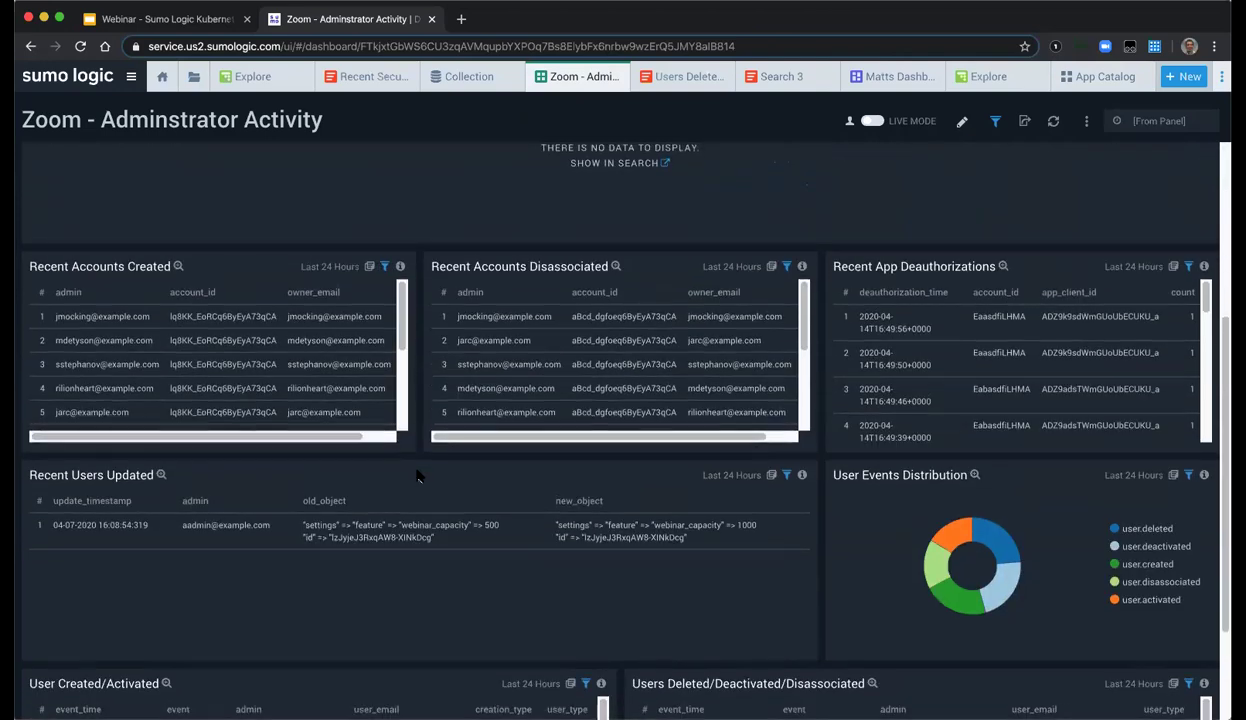
pyautogui.scroll(-2, 418, 480)
pyautogui.moveTo(36, 533); pyautogui.dragTo(205, 548)
pyautogui.click(238, 536)
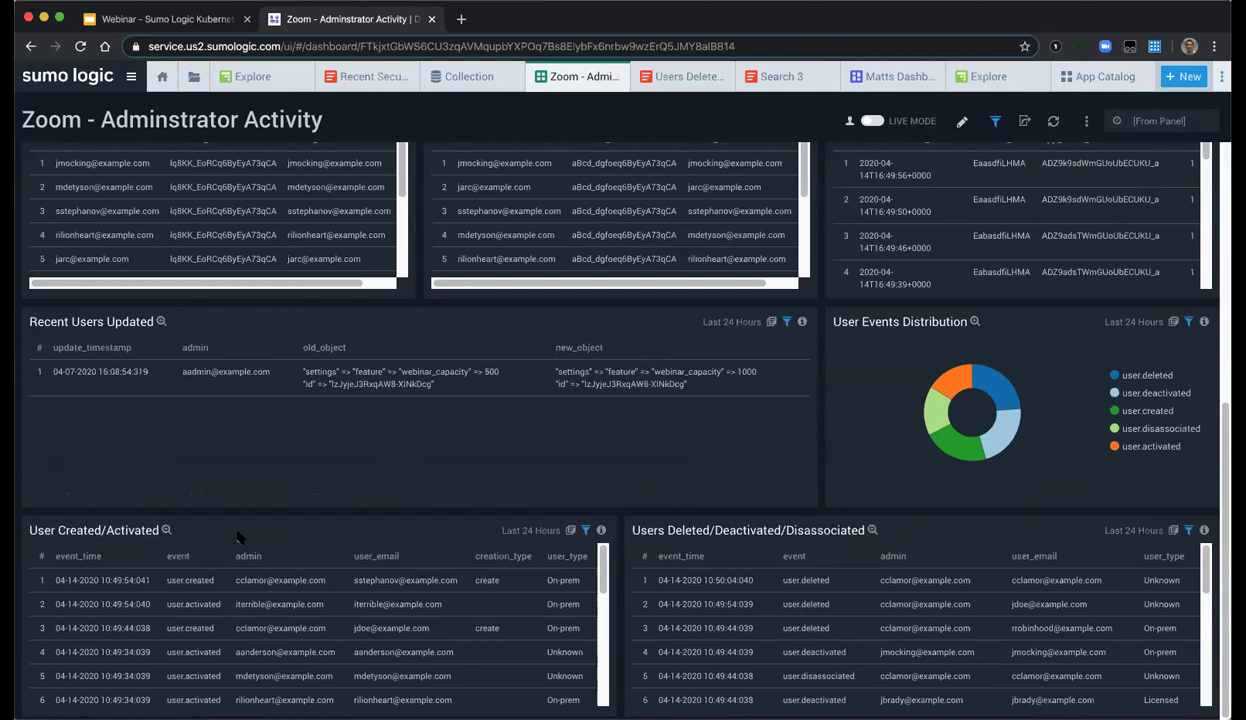
pyautogui.click(570, 531)
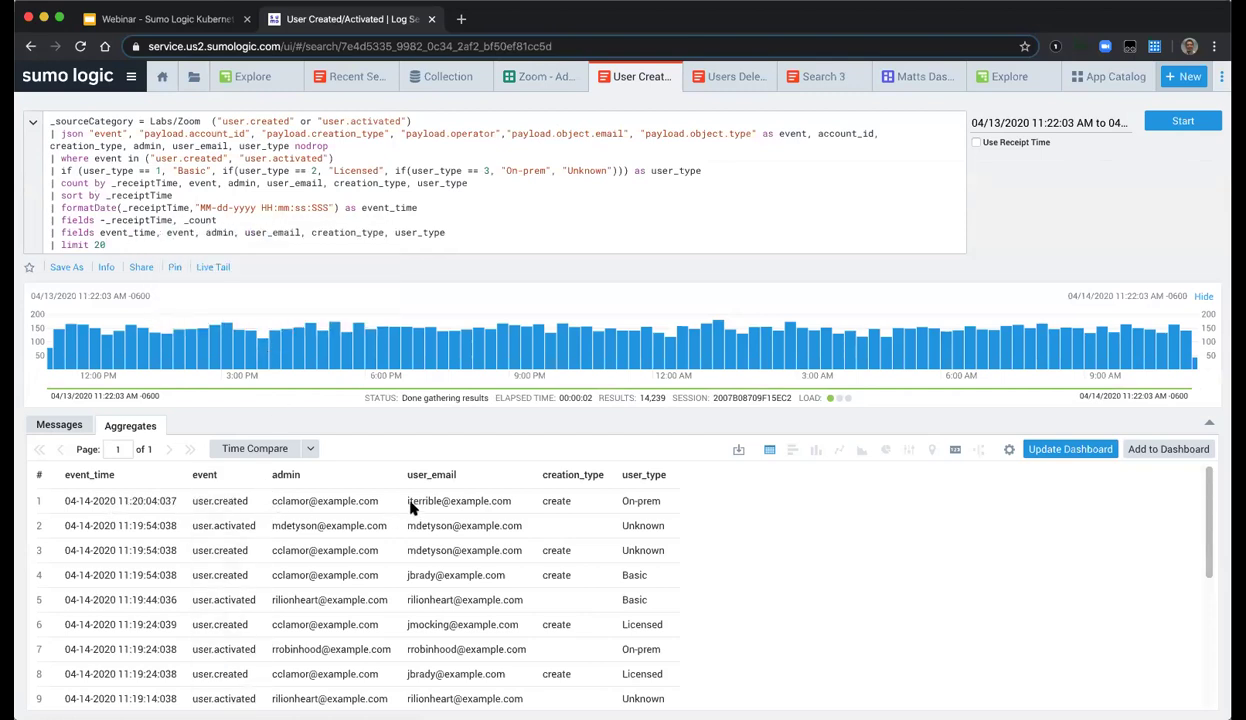
# - Start saving the User Created/Activated search as a scheduled search with a Weekly run frequency
pyautogui.click(67, 268)
pyautogui.scroll(-2, 515, 548)
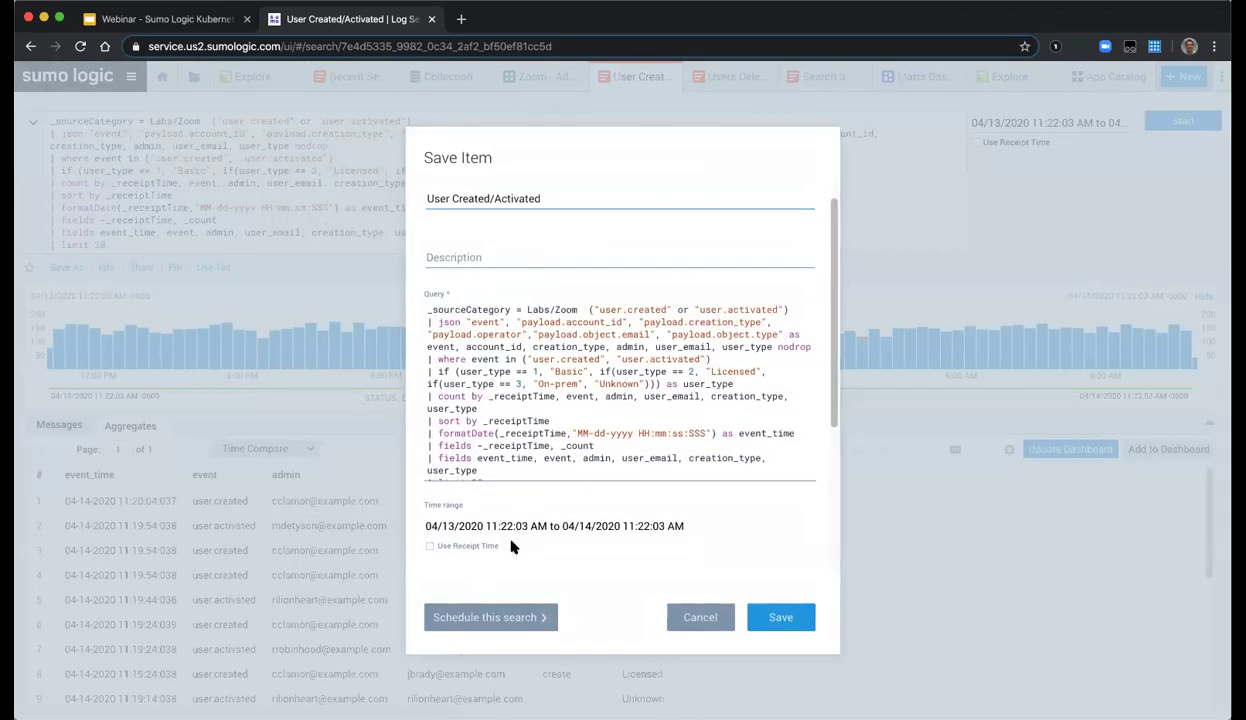
pyautogui.click(491, 617)
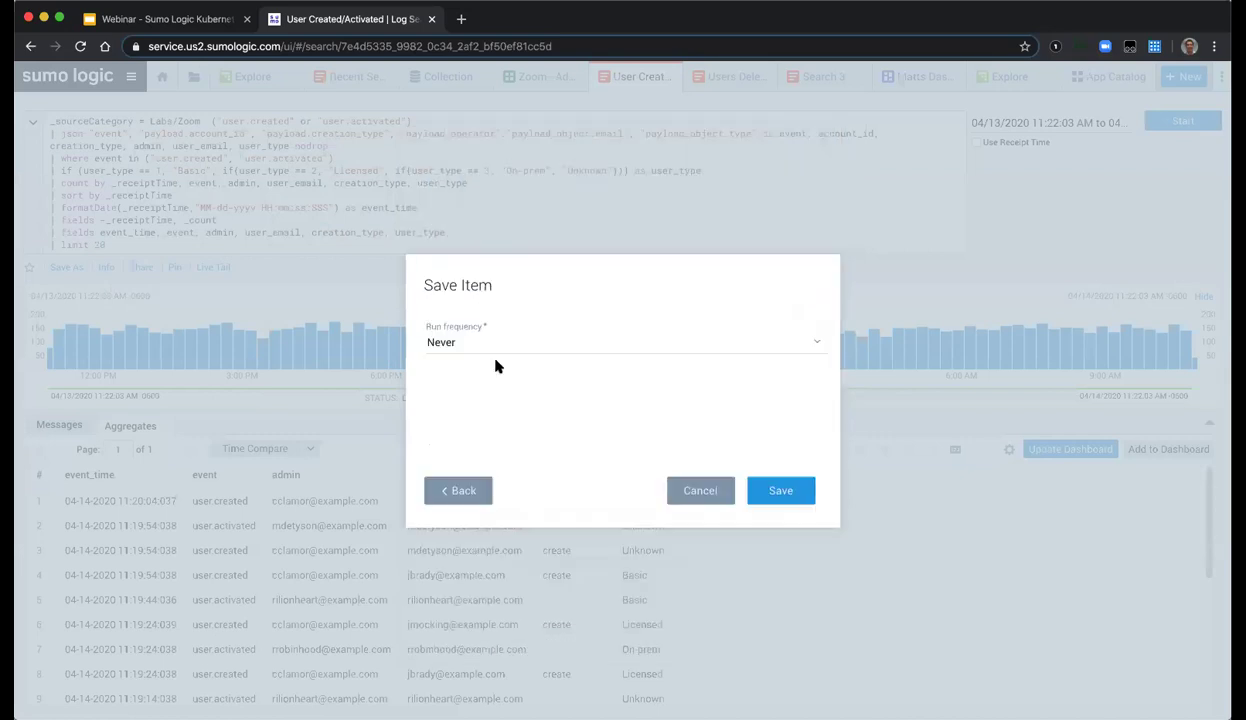
pyautogui.click(472, 344)
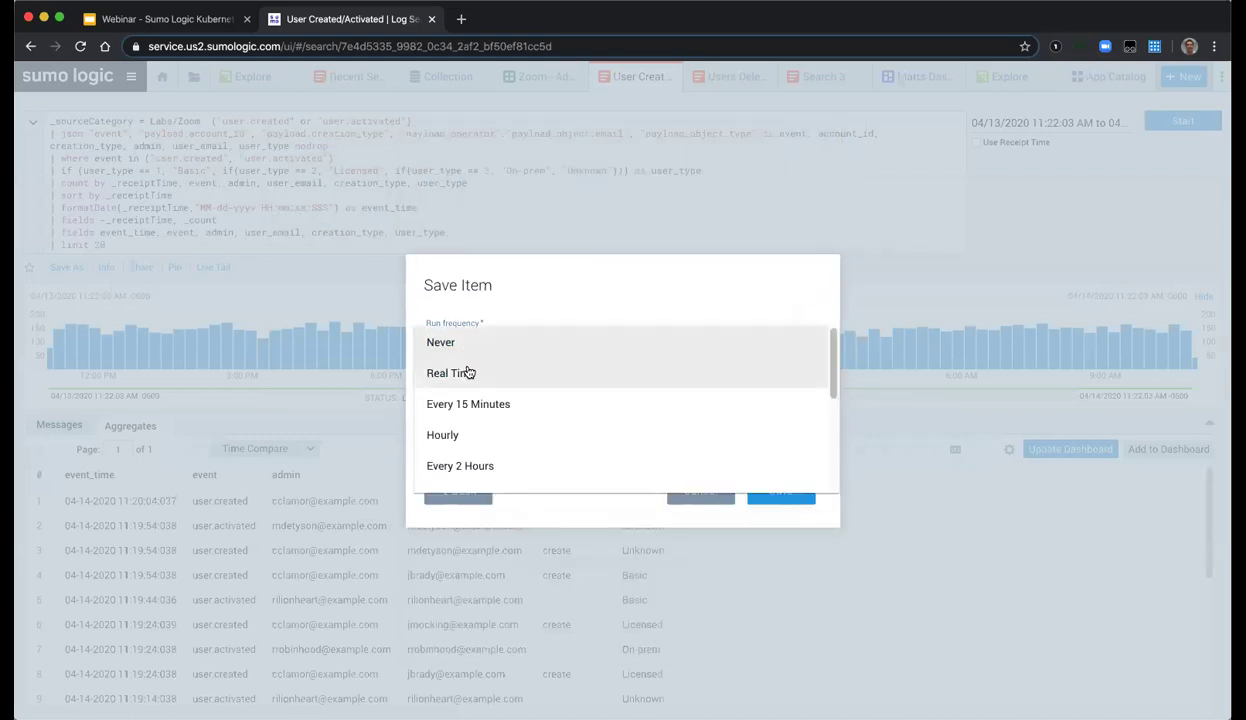
pyautogui.scroll(-3, 512, 406)
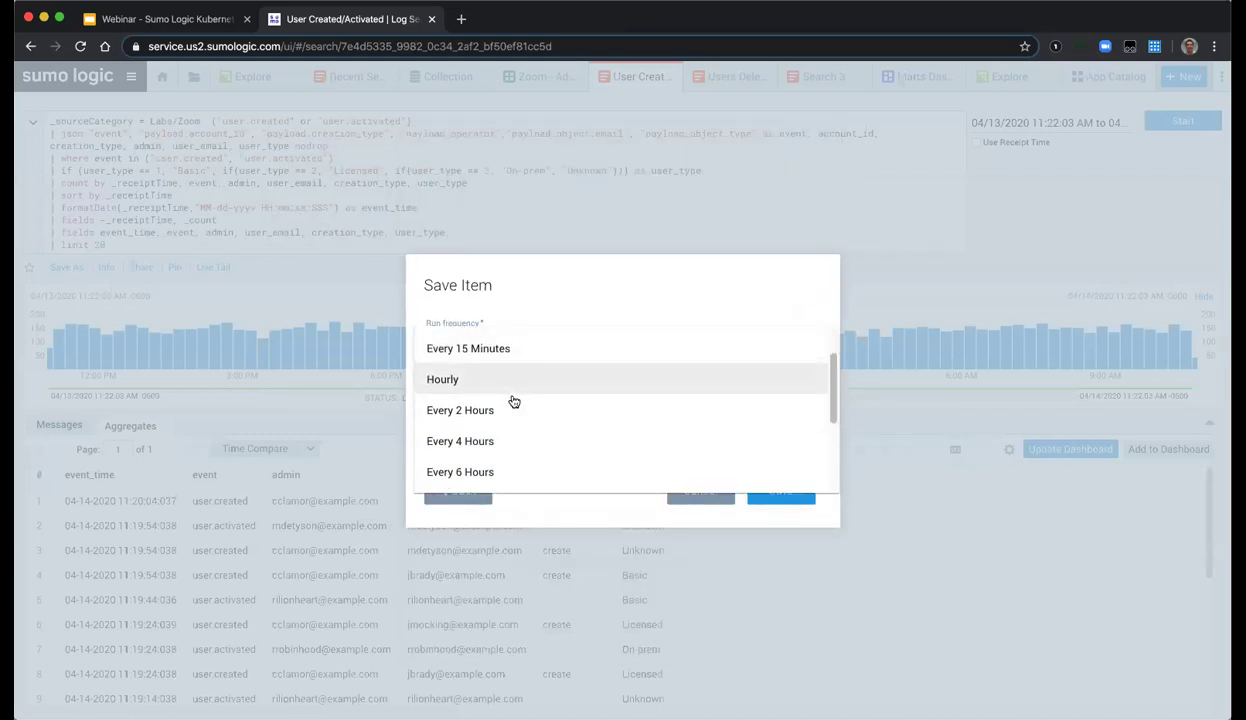
pyautogui.scroll(-4, 510, 437)
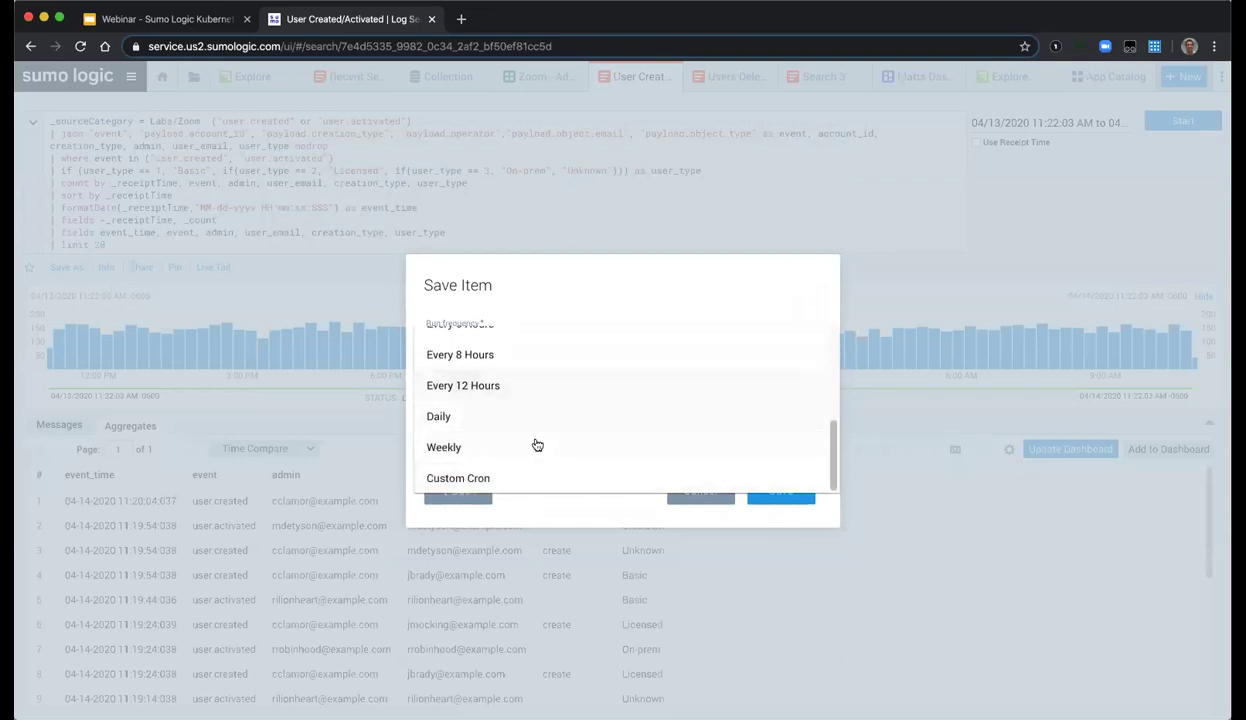
pyautogui.scroll(8, 536, 430)
pyautogui.scroll(-6, 516, 386)
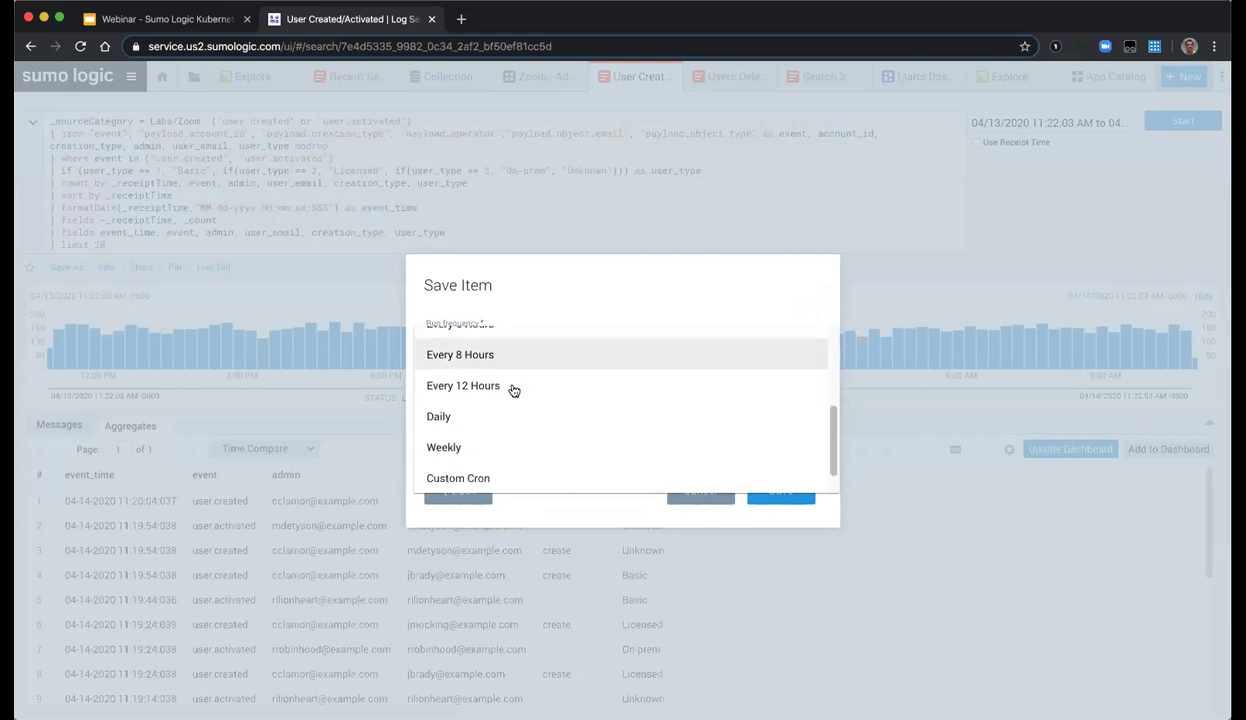
pyautogui.click(500, 447)
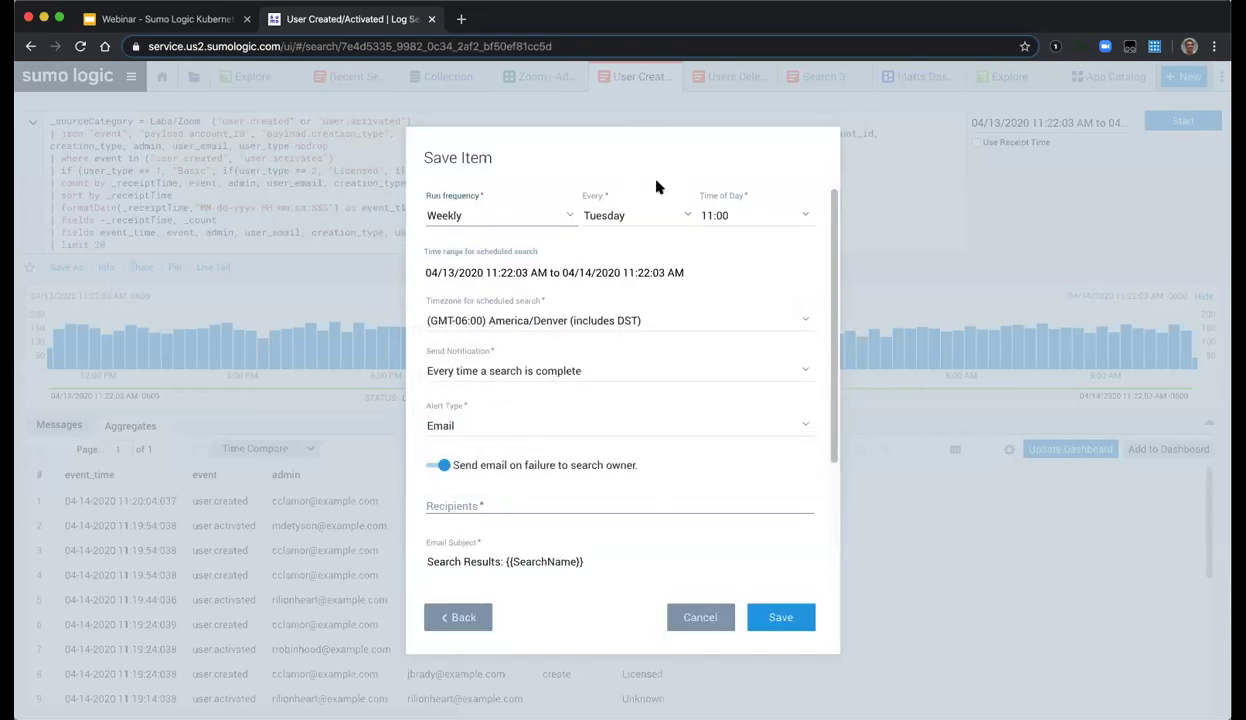
# - Schedule the weekly search to run every Monday at 8:00
pyautogui.click(645, 216)
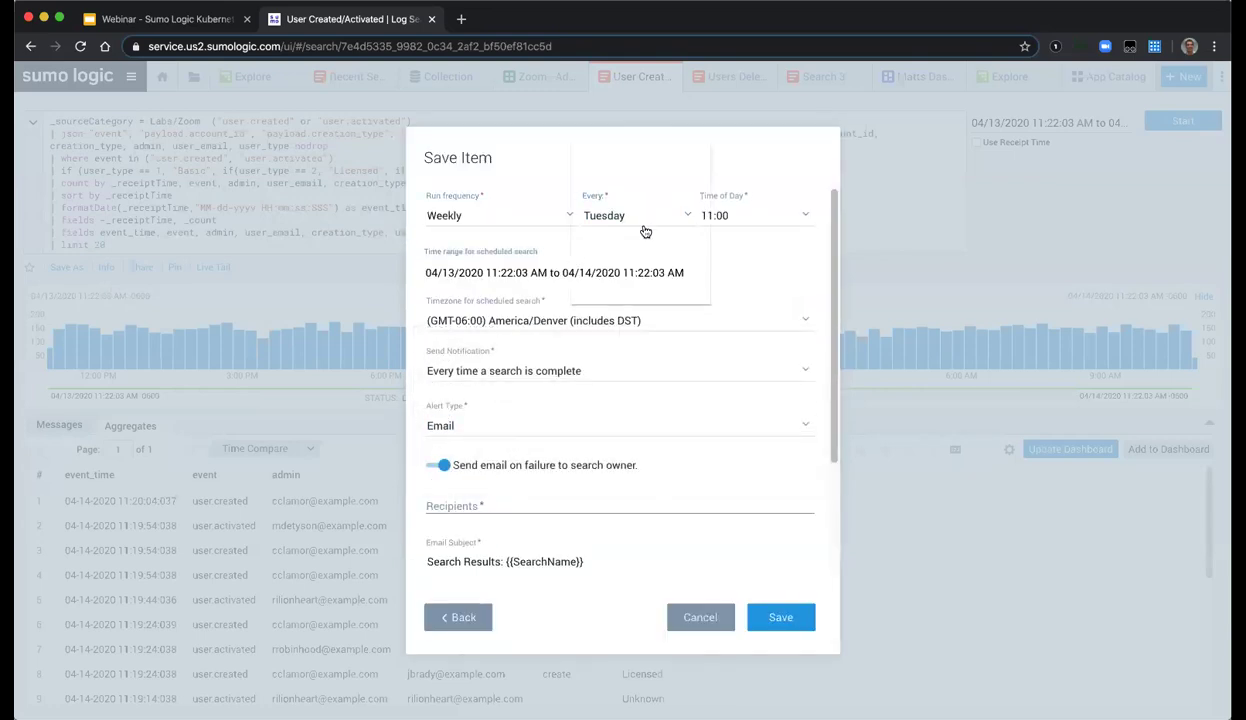
pyautogui.click(770, 220)
pyautogui.scroll(3, 745, 210)
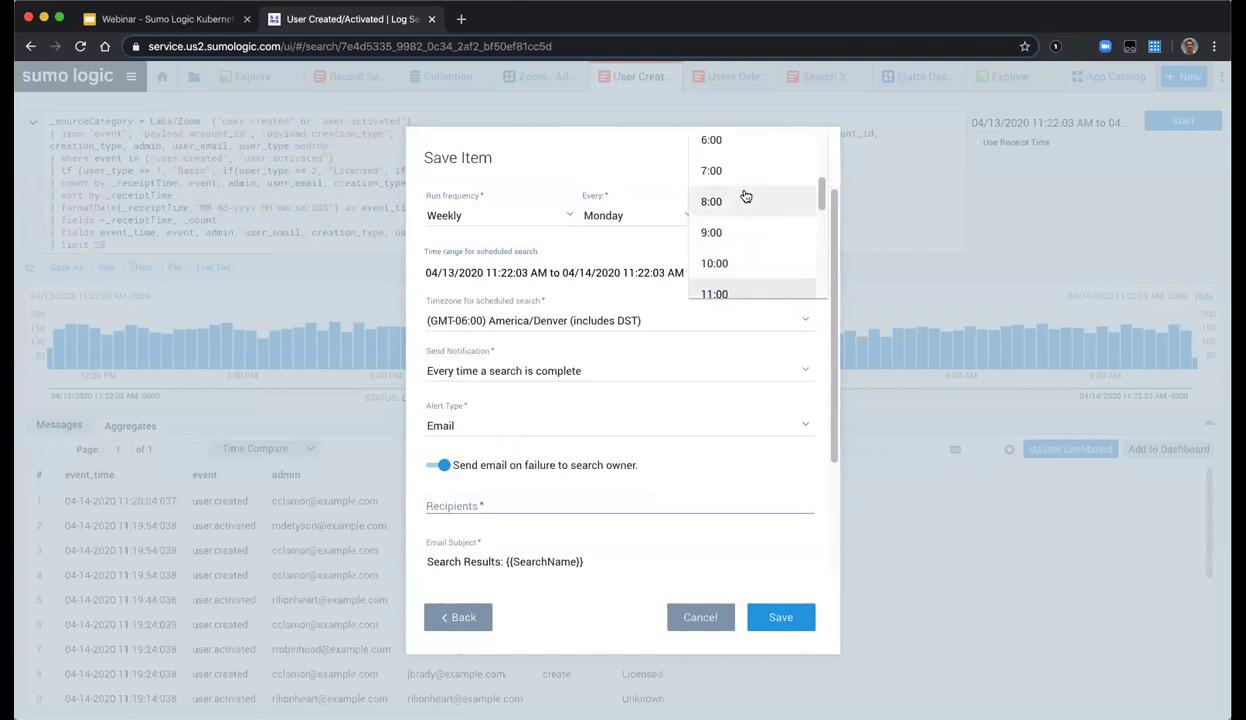
pyautogui.click(720, 198)
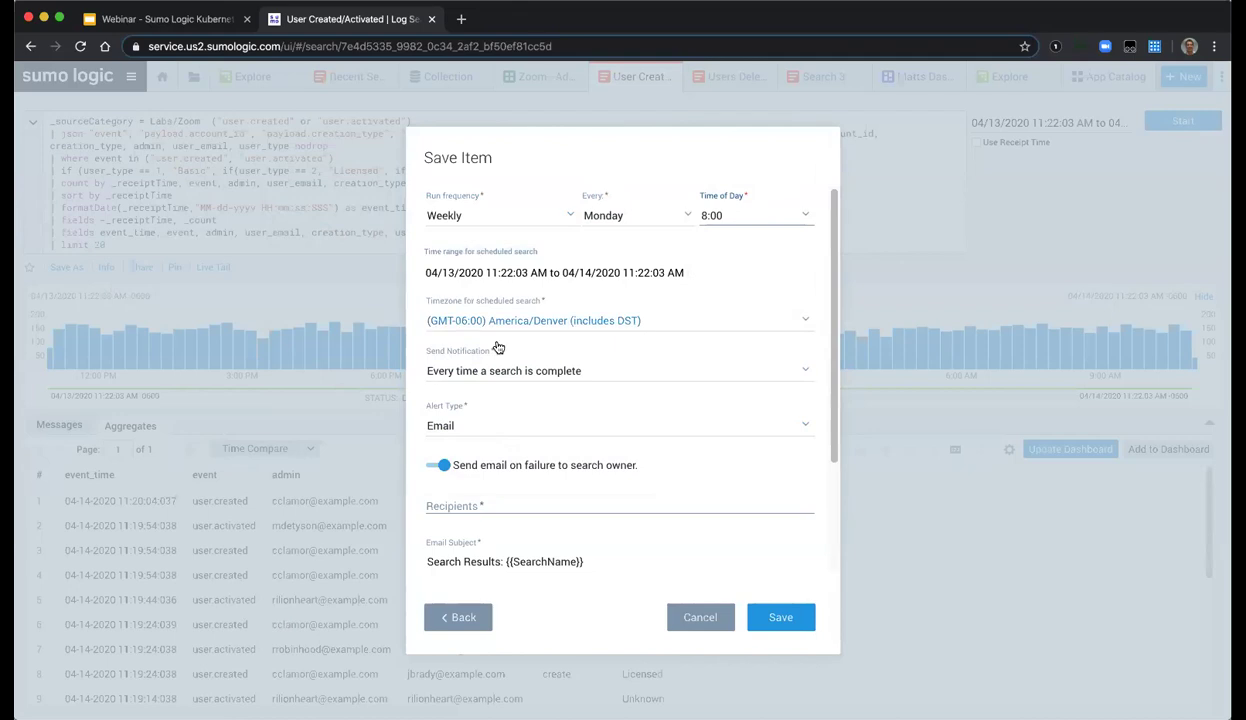
# - Set the scheduled search's time range to Last 7 Days and keep Email as its alert type after viewing the alternatives
pyautogui.click(530, 270)
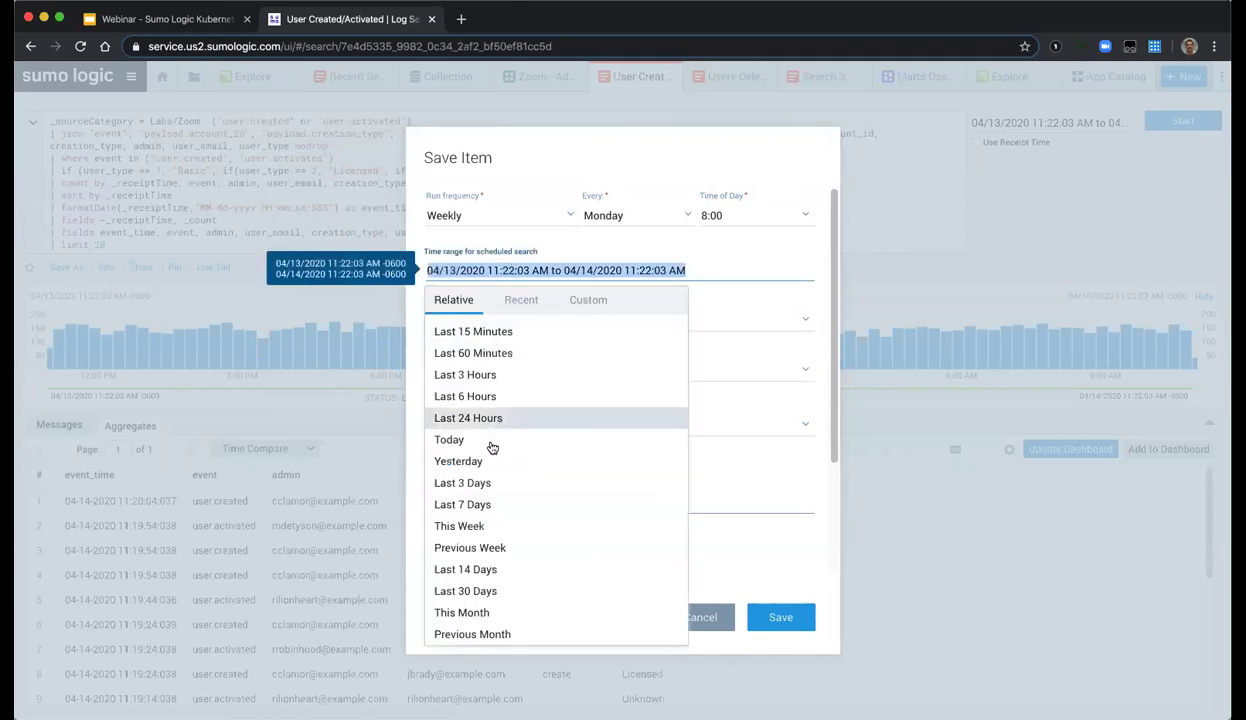
pyautogui.click(475, 502)
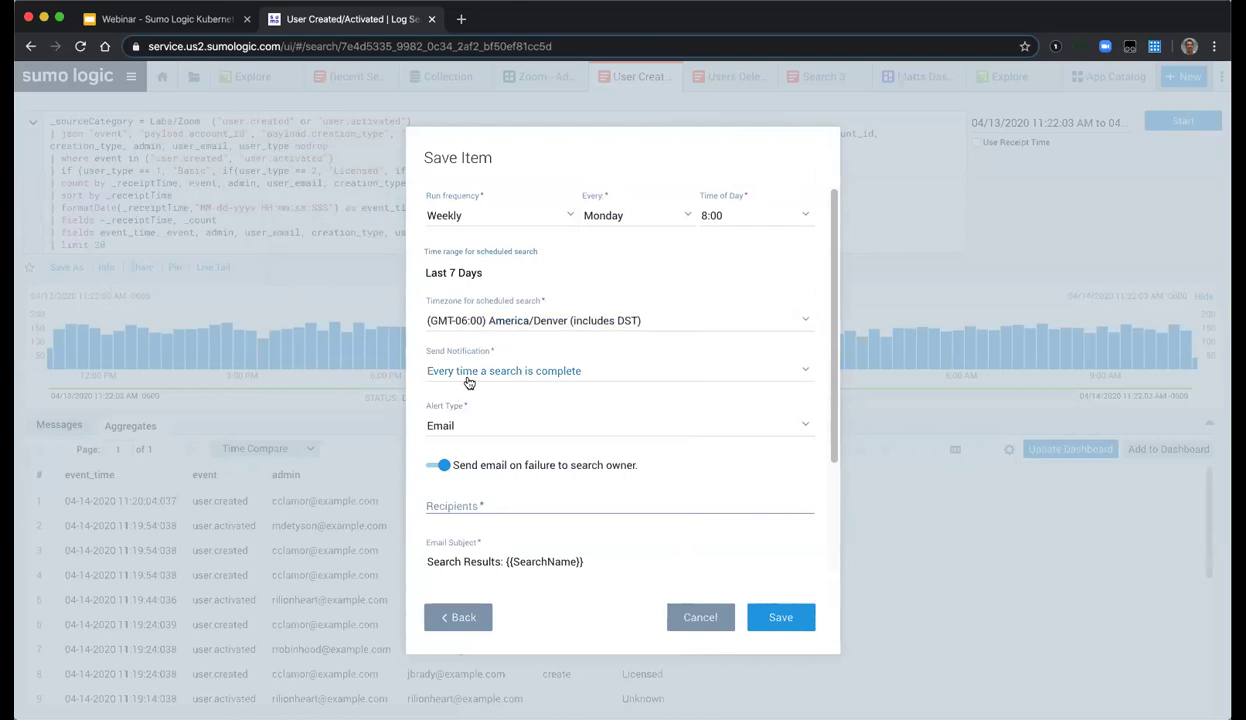
pyautogui.click(439, 432)
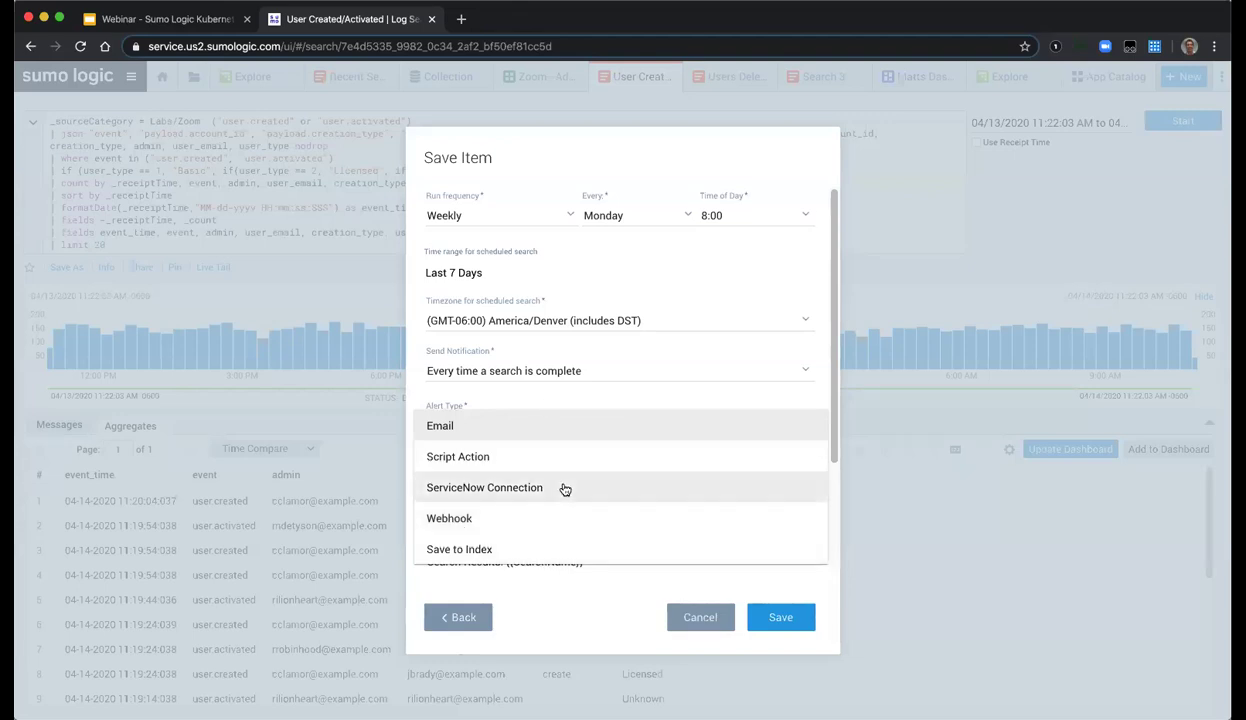
pyautogui.click(556, 415)
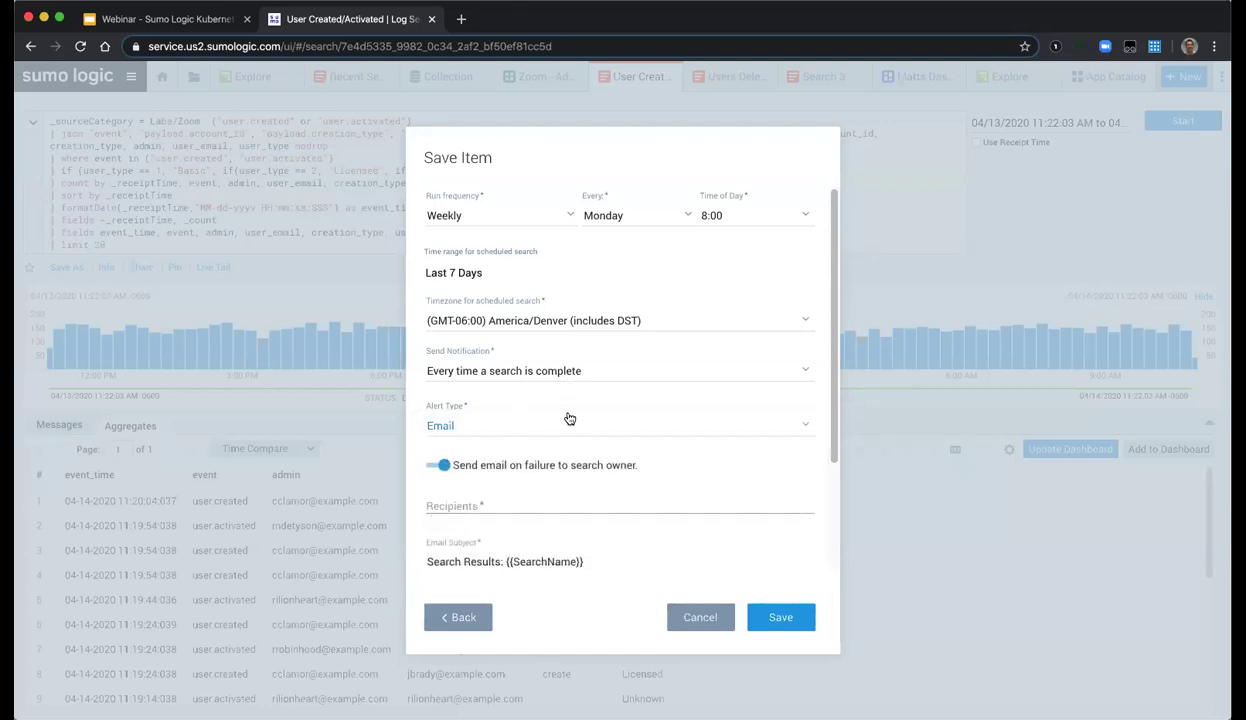
# - Review the alert's recipient, subject and email content options, and cancel saving the scheduled search
pyautogui.scroll(-2, 507, 500)
pyautogui.click(494, 488)
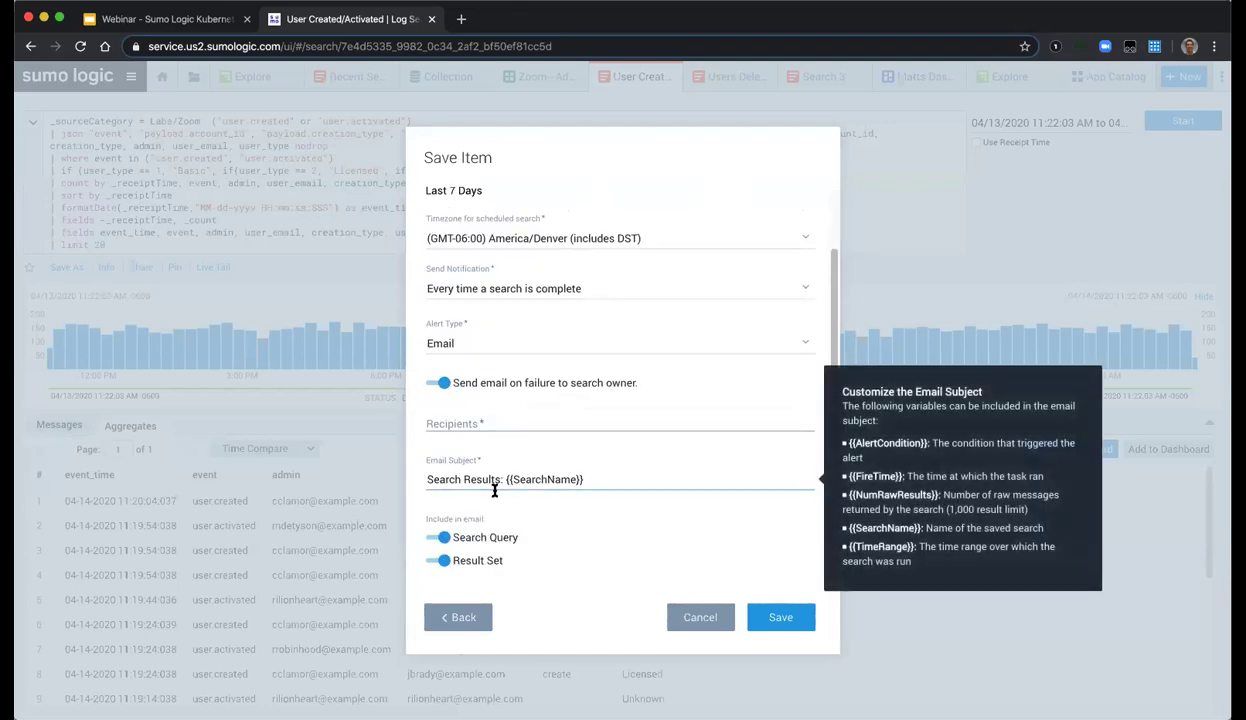
pyautogui.scroll(-2, 650, 516)
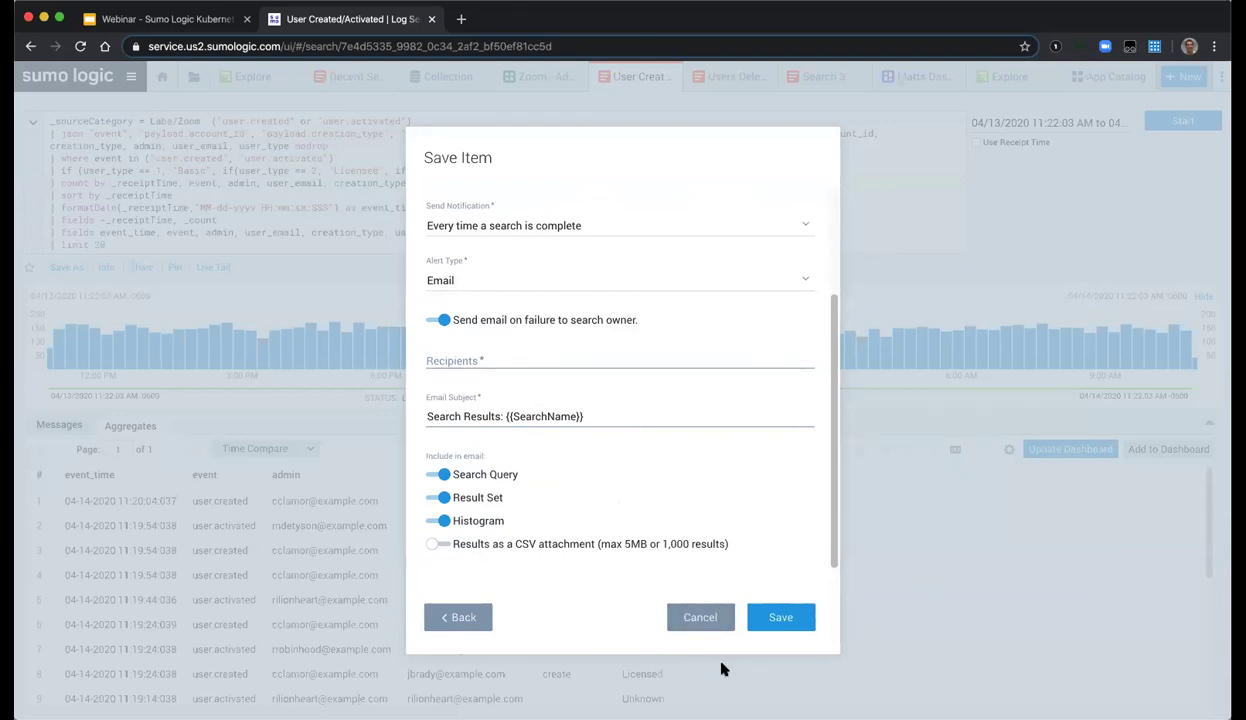
pyautogui.click(676, 616)
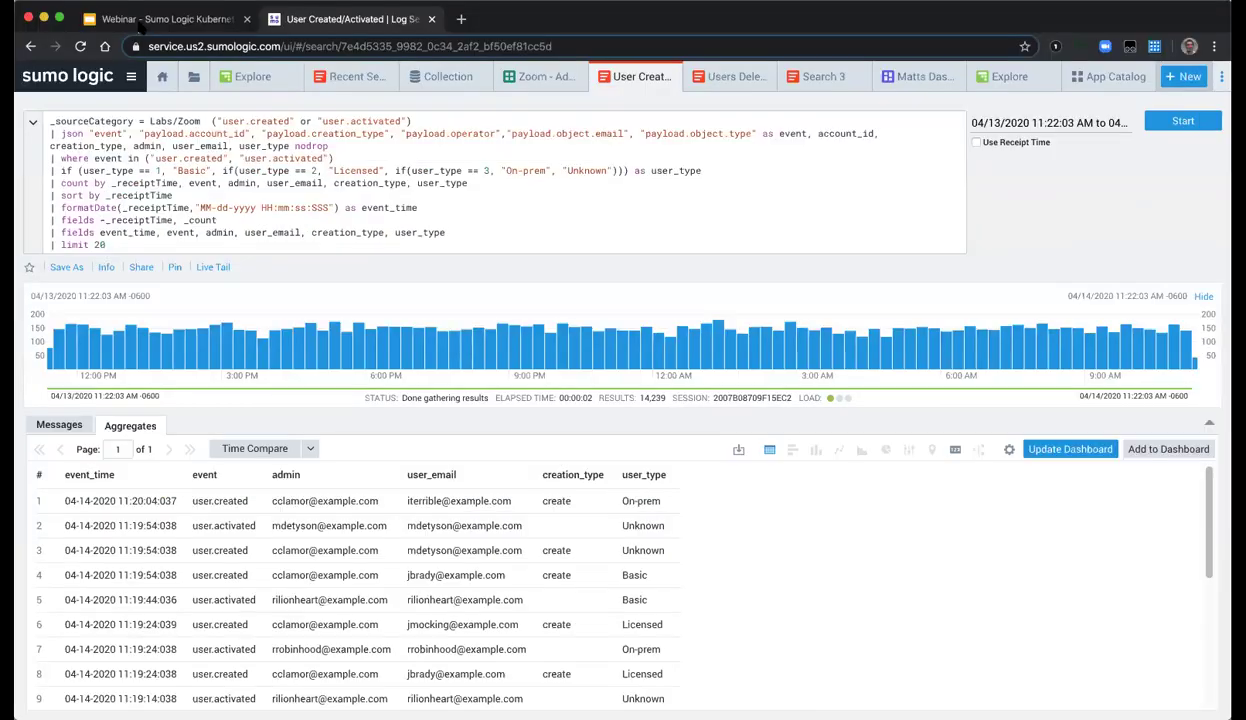
# - Switch to the Sumo Logic Kubernetes webinar presentation in Google Slides and advance through its slides
pyautogui.hotkey('ctrl', '1')
pyautogui.press('Right')
pyautogui.press('Right')
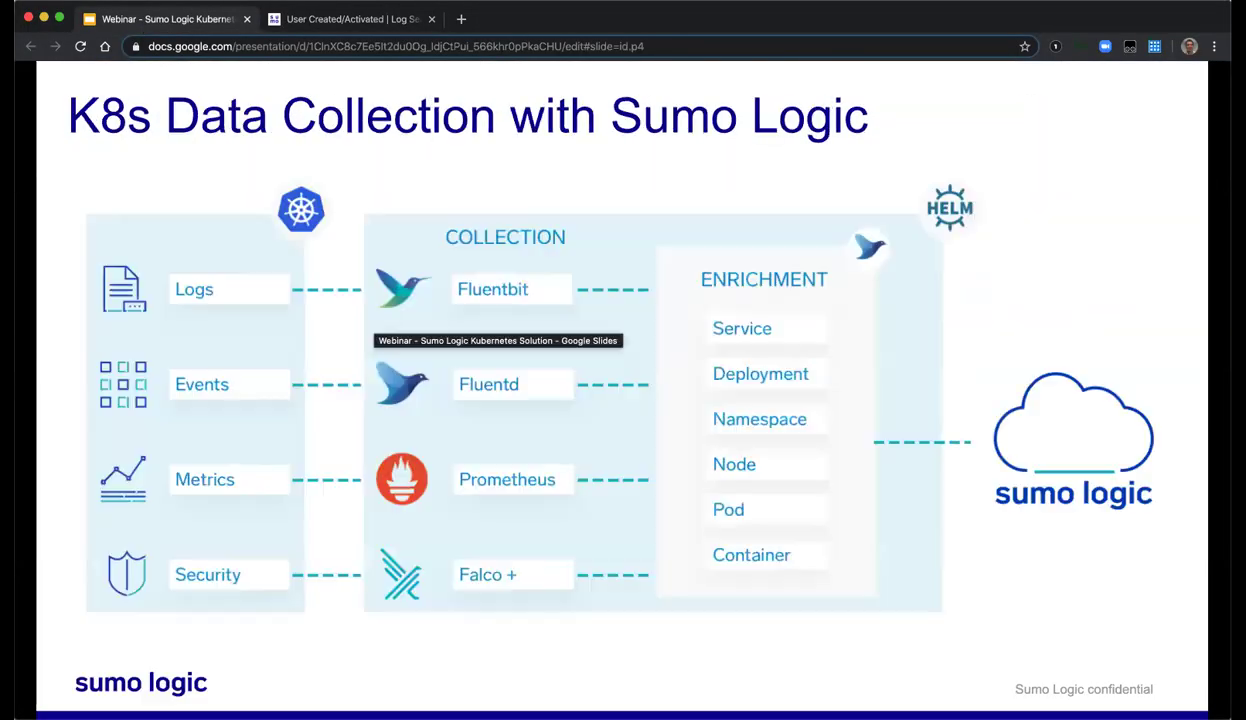
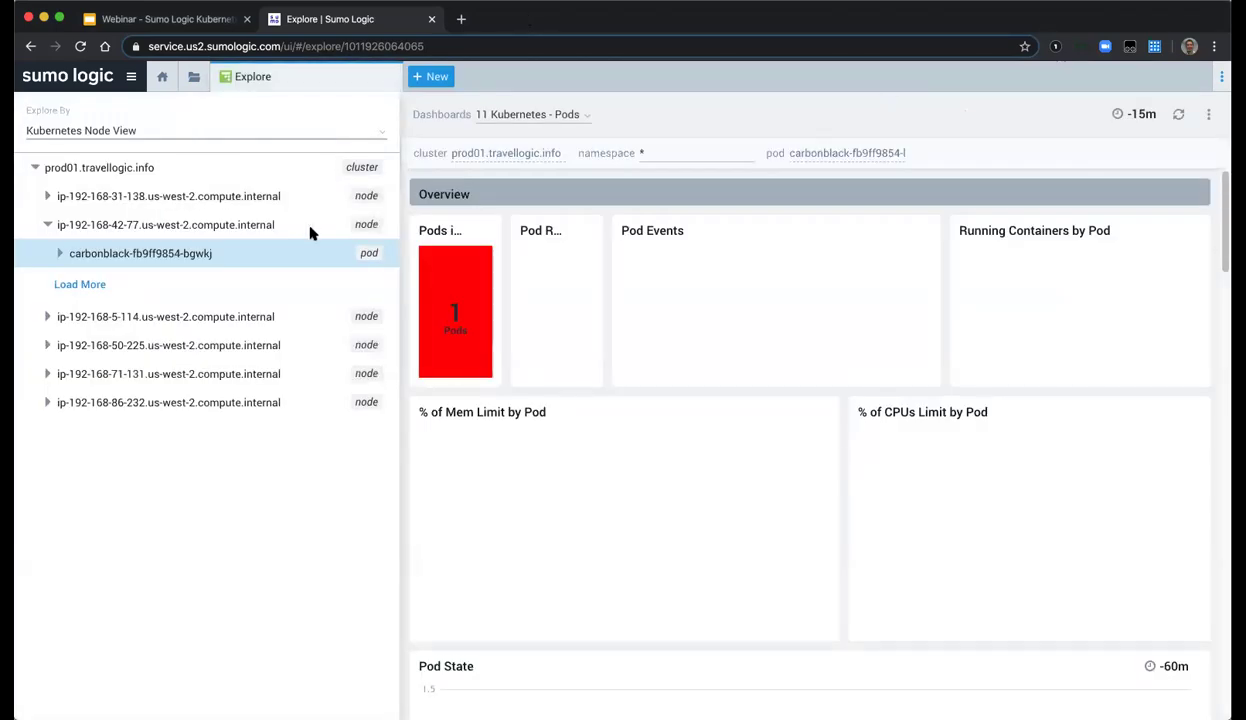
# - Open the prod01.travellogic.info cluster overview and inspect the red pods of the prod-loggen namespace under Pods Running
pyautogui.click(190, 168)
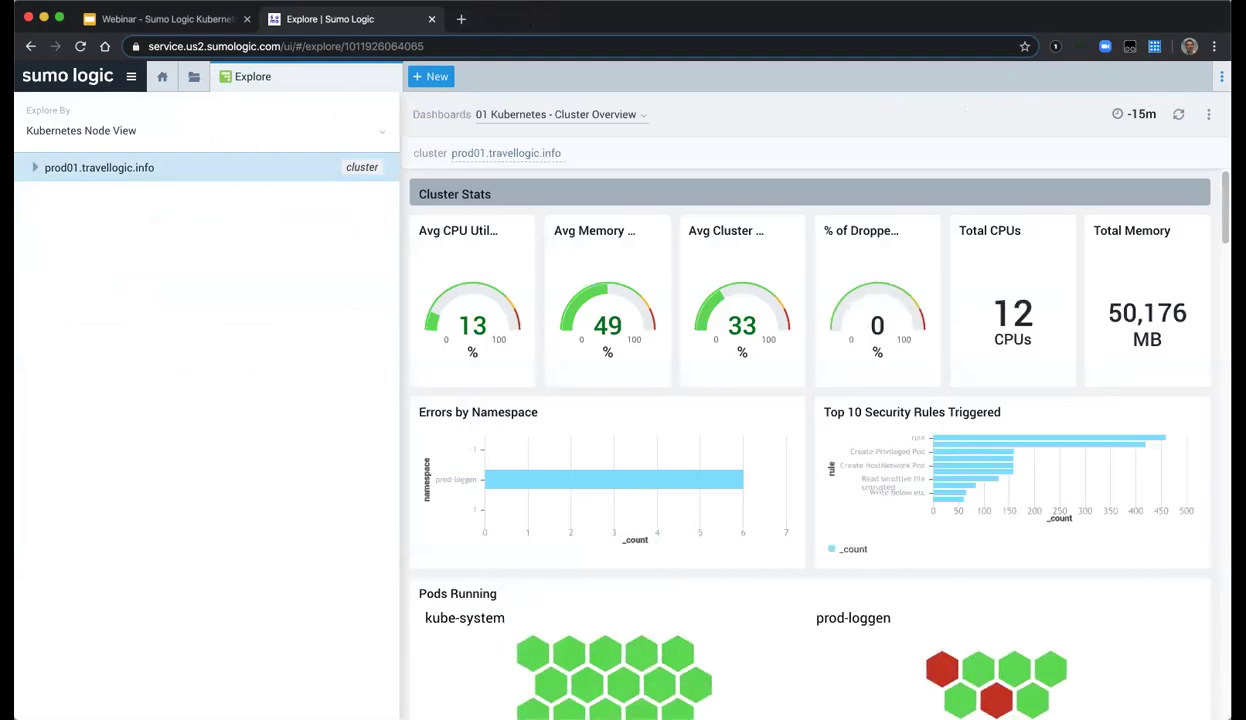
pyautogui.moveTo(946, 666)
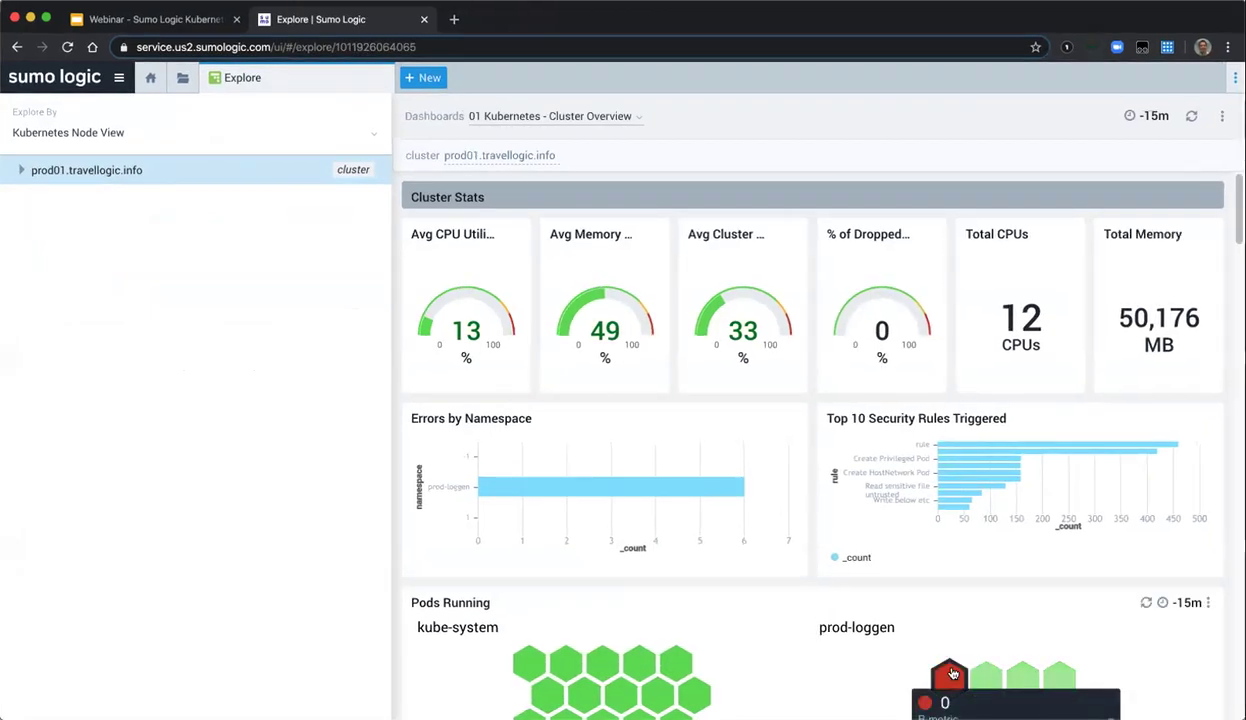
pyautogui.scroll(-2, 940, 548)
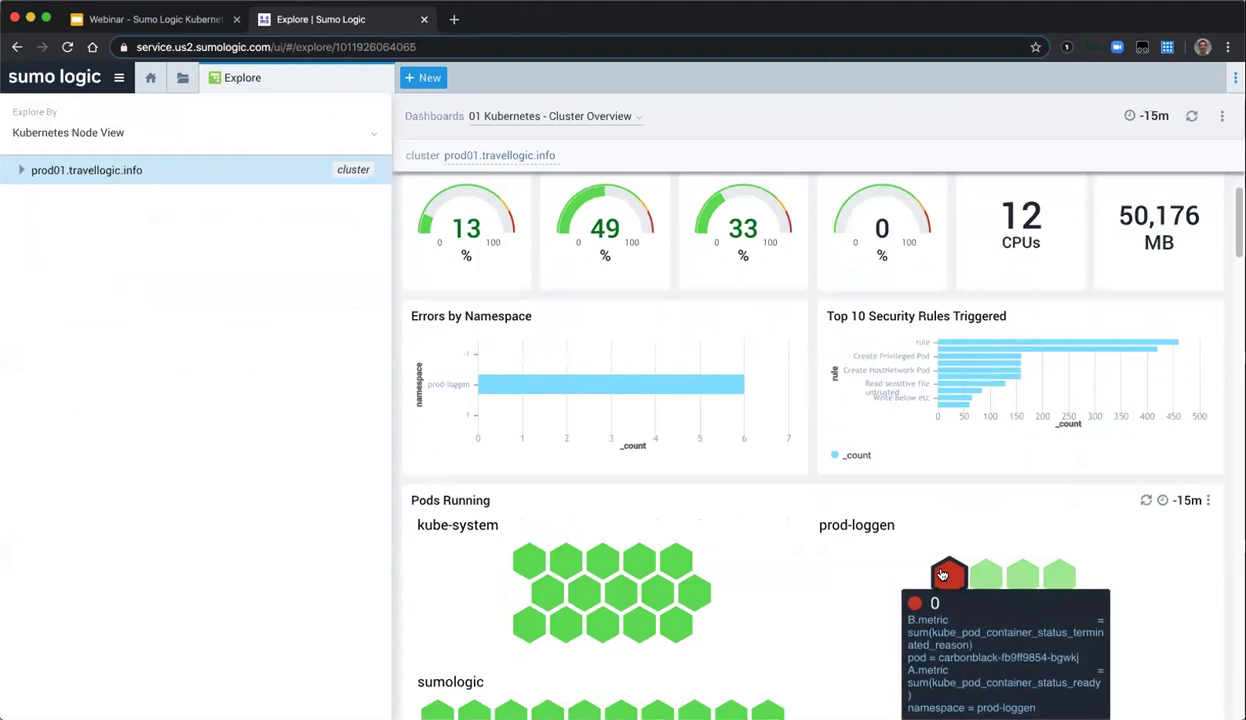
pyautogui.scroll(-1, 1025, 588)
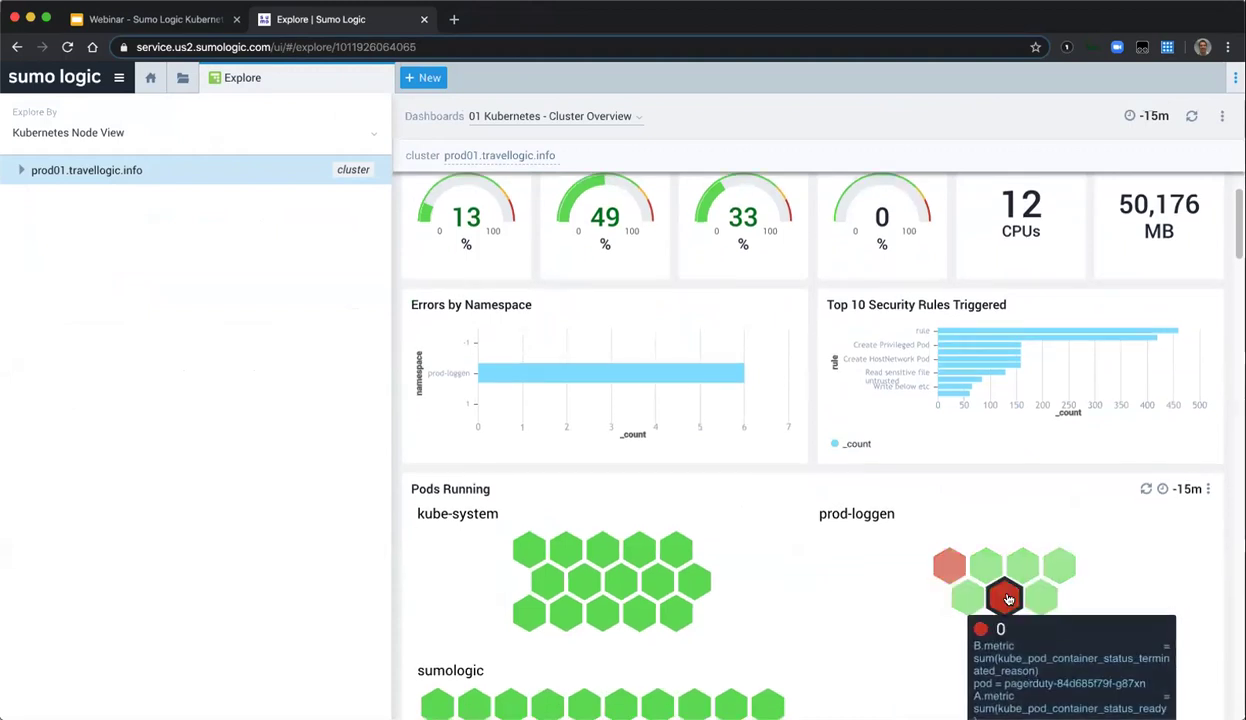
pyautogui.scroll(-2, 972, 505)
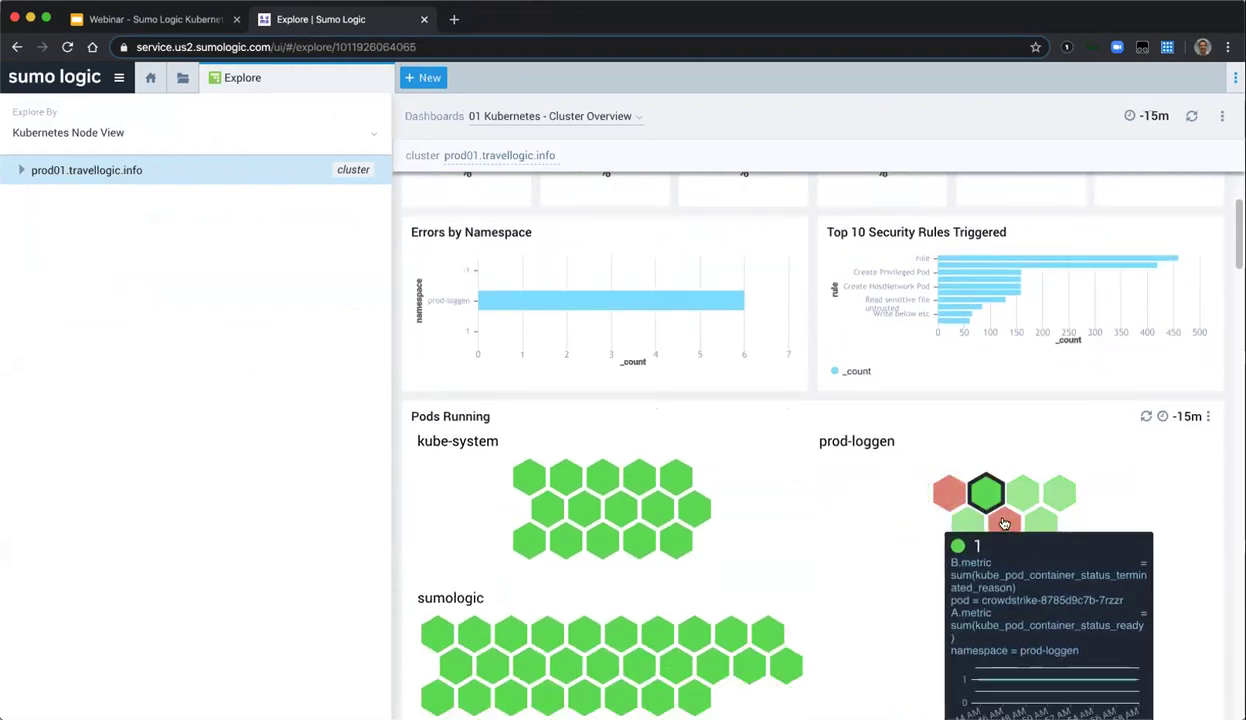
pyautogui.scroll(-2, 990, 435)
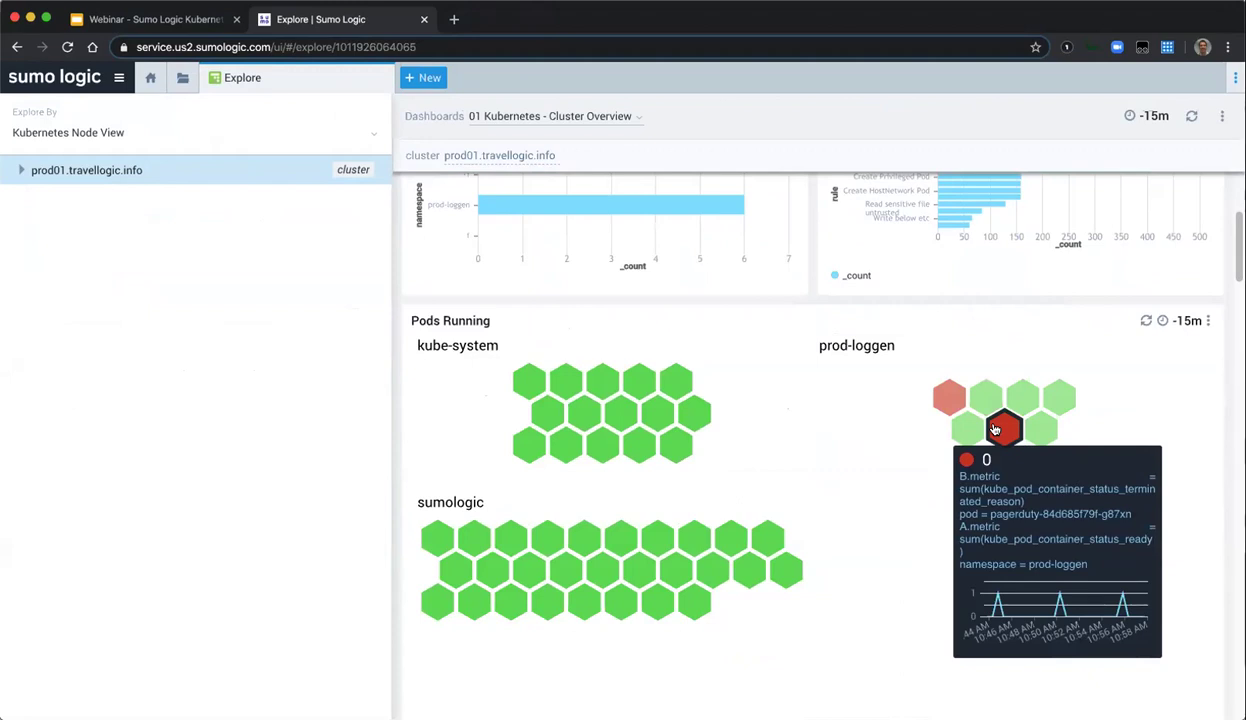
pyautogui.scroll(1, 996, 428)
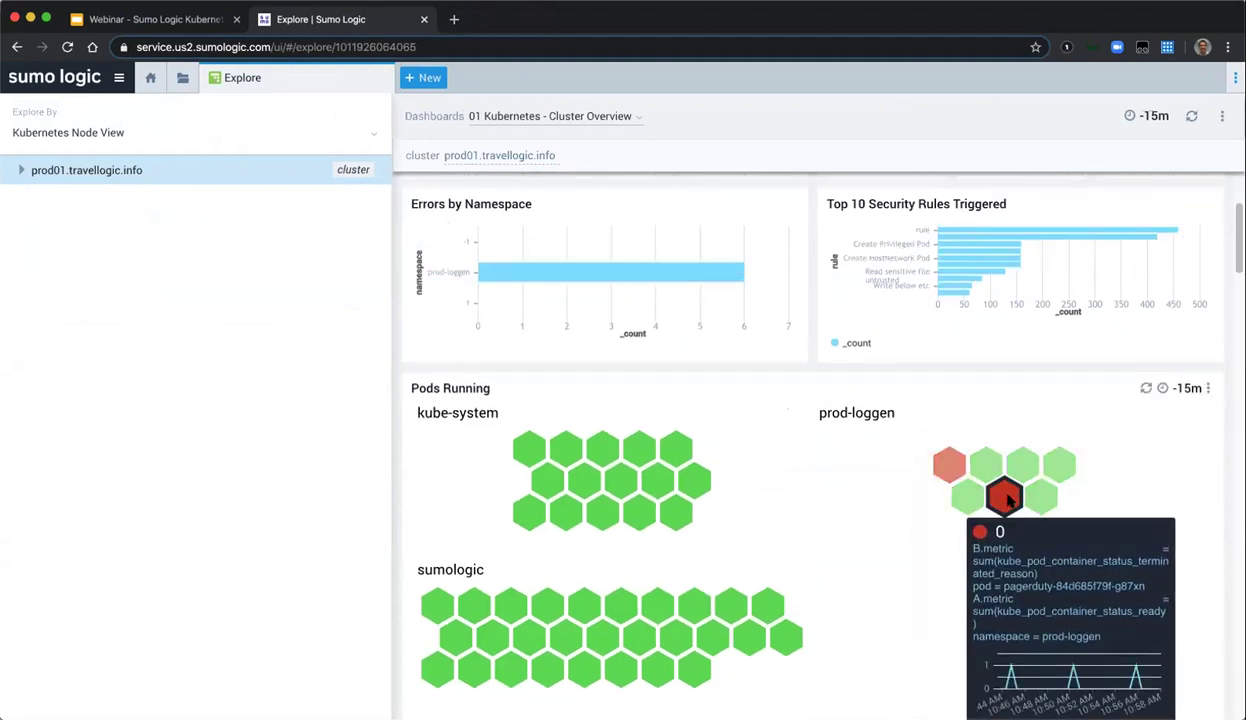
# - Open the related Explore page of the red pagerduty pod in prod-loggen and narrow the hierarchy pane to widen its dashboard
pyautogui.click(1006, 498)
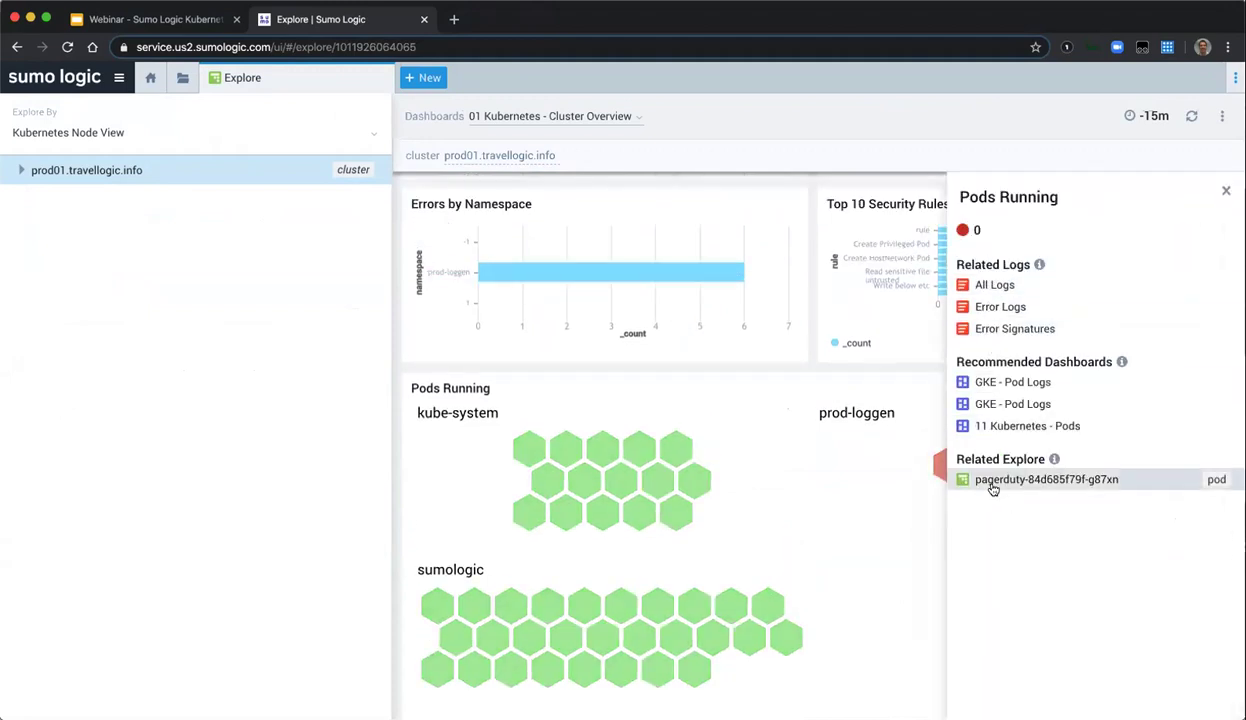
pyautogui.click(996, 482)
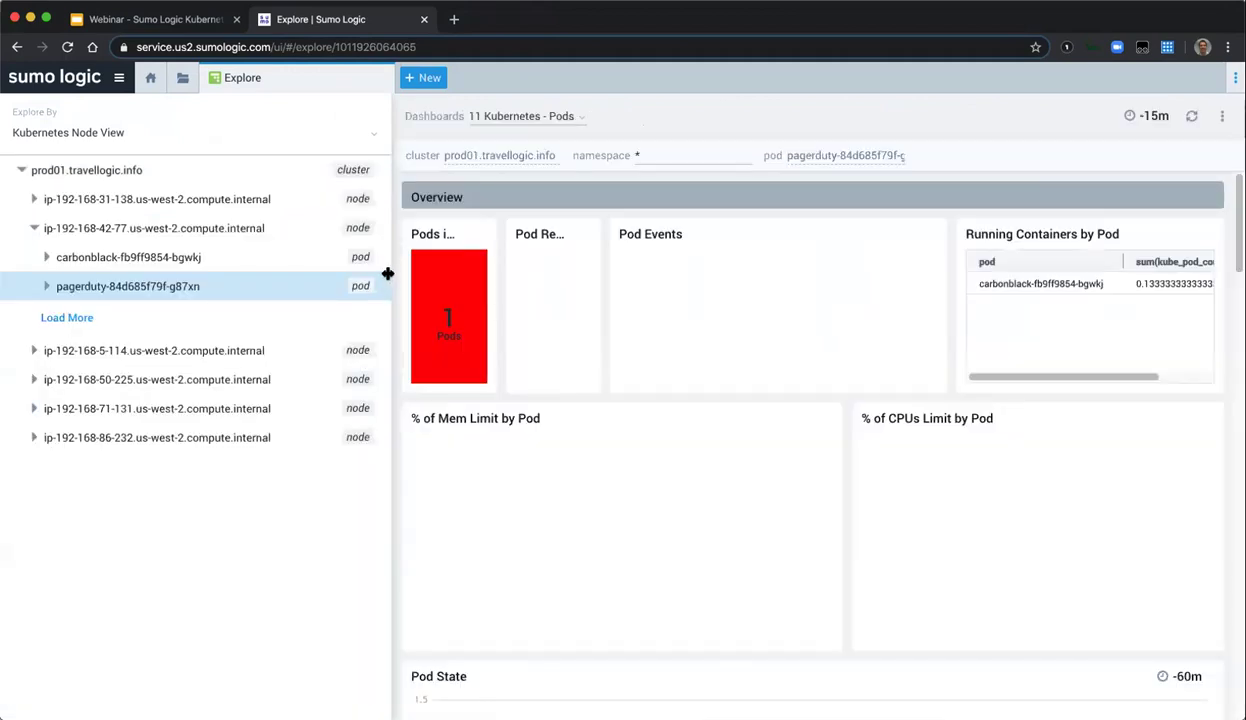
pyautogui.moveTo(388, 272); pyautogui.dragTo(273, 272)
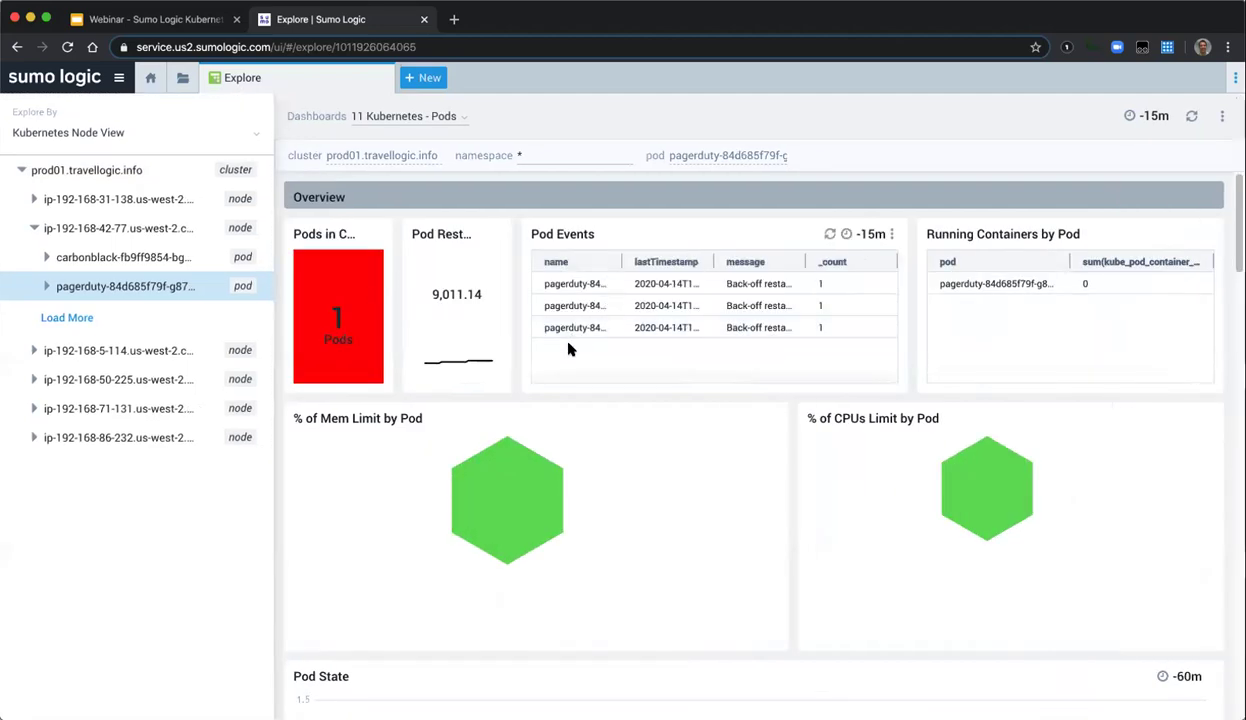
# - Examine the pagerduty pod's restarts, pod state, resource utilization, disk, network and container termination charts
pyautogui.moveTo(432, 294); pyautogui.dragTo(464, 294)
pyautogui.scroll(-3, 765, 410)
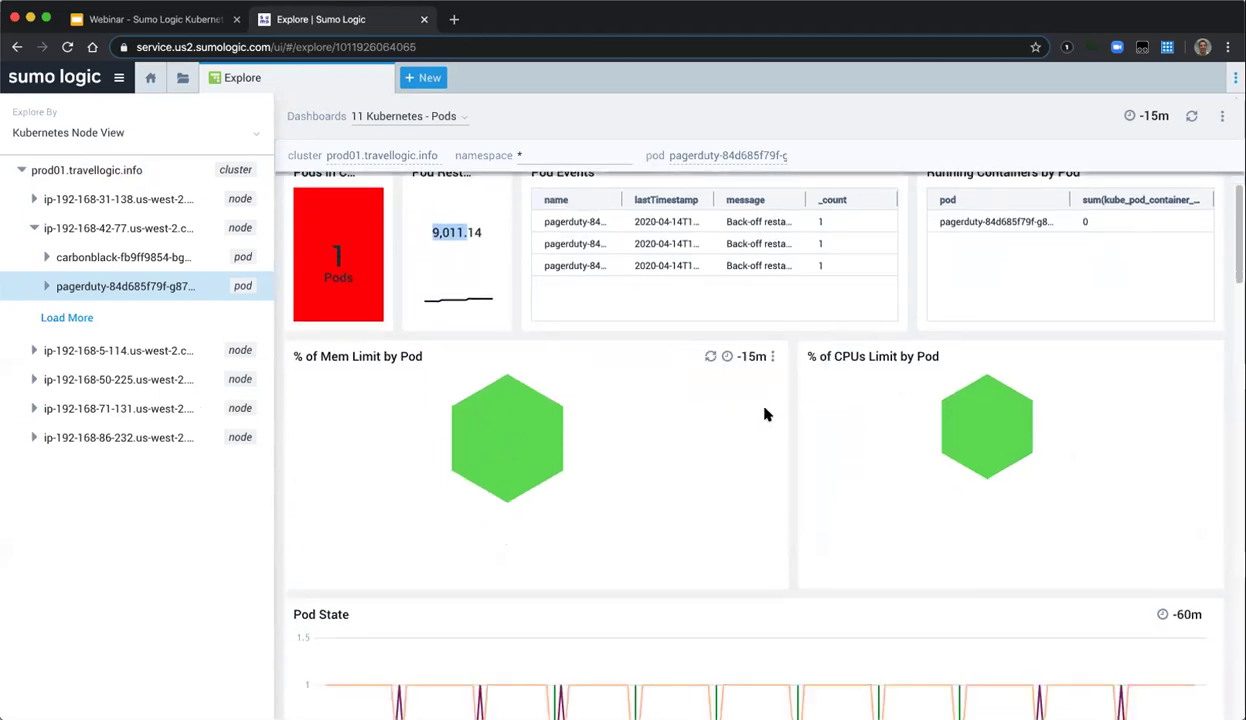
pyautogui.moveTo(388, 592)
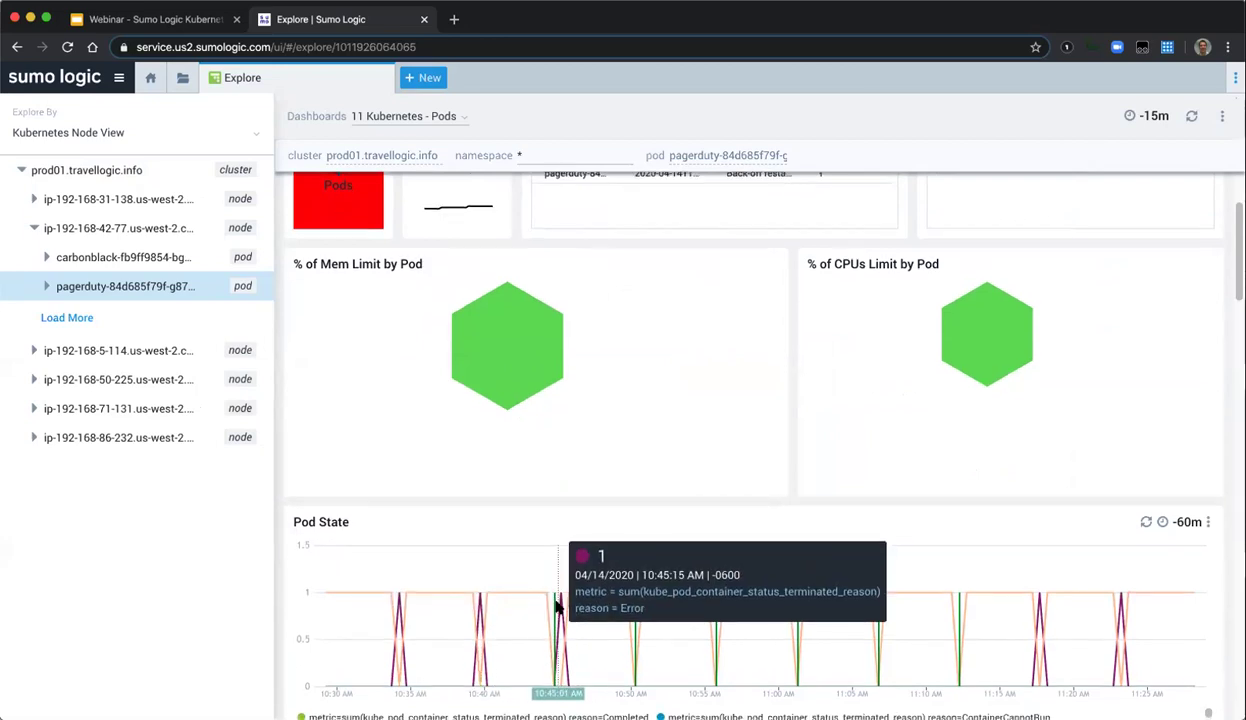
pyautogui.scroll(-5, 558, 603)
pyautogui.scroll(-2, 565, 591)
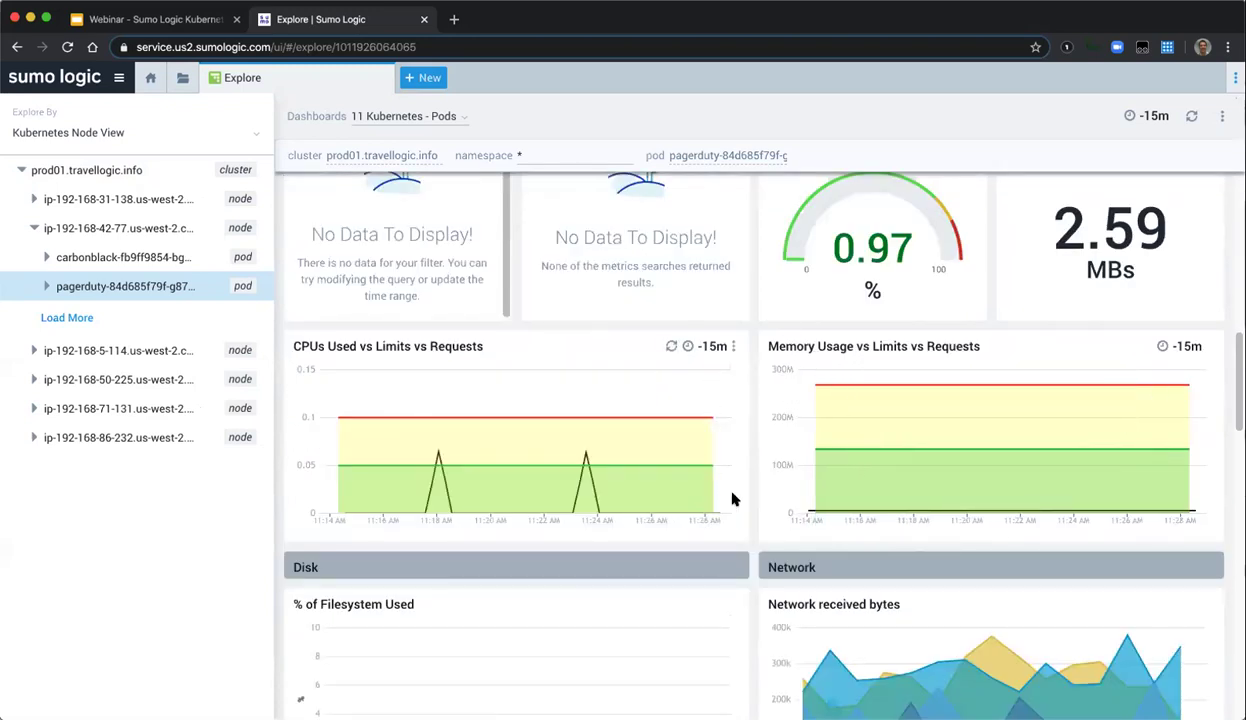
pyautogui.scroll(-1, 742, 480)
pyautogui.scroll(-5, 740, 485)
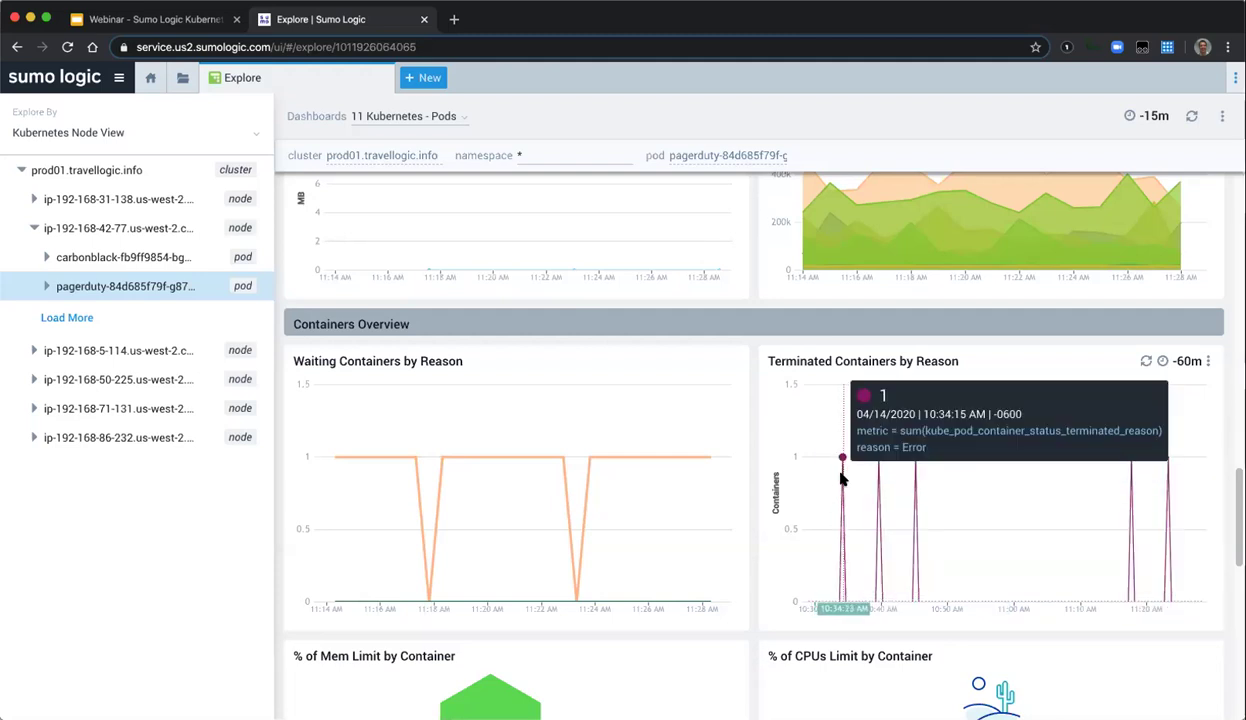
pyautogui.scroll(10, 780, 472)
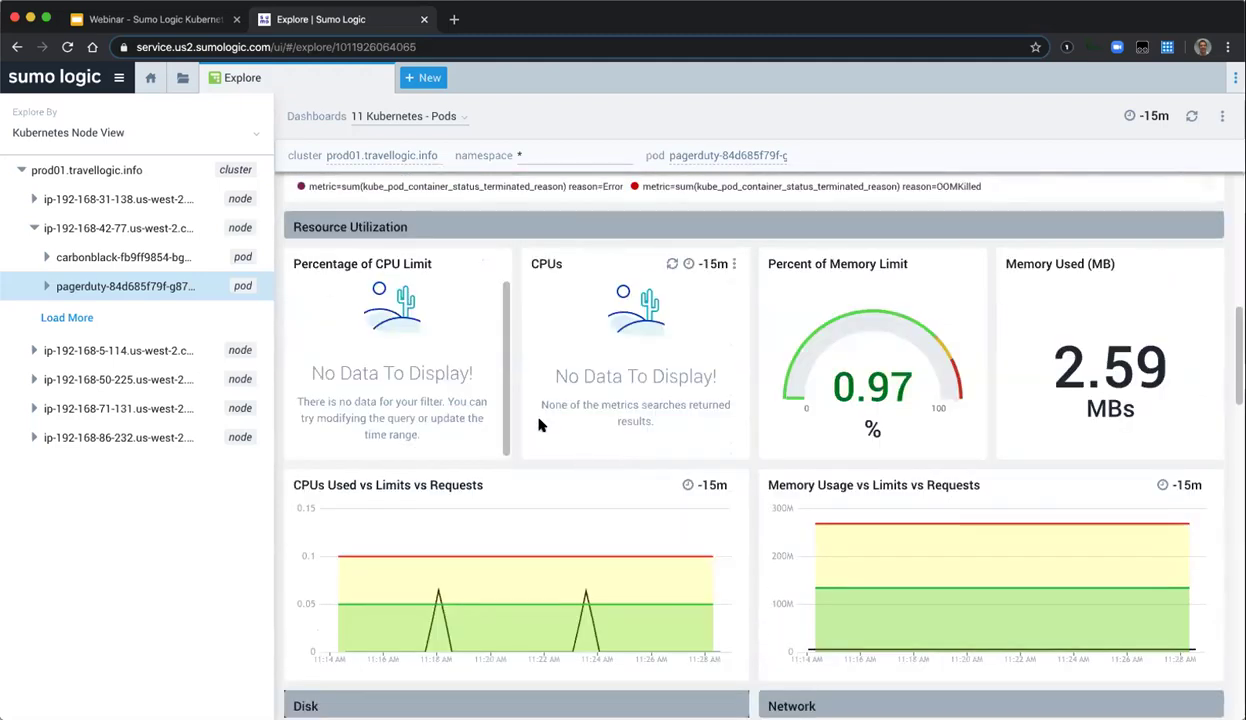
pyautogui.scroll(-10, 520, 440)
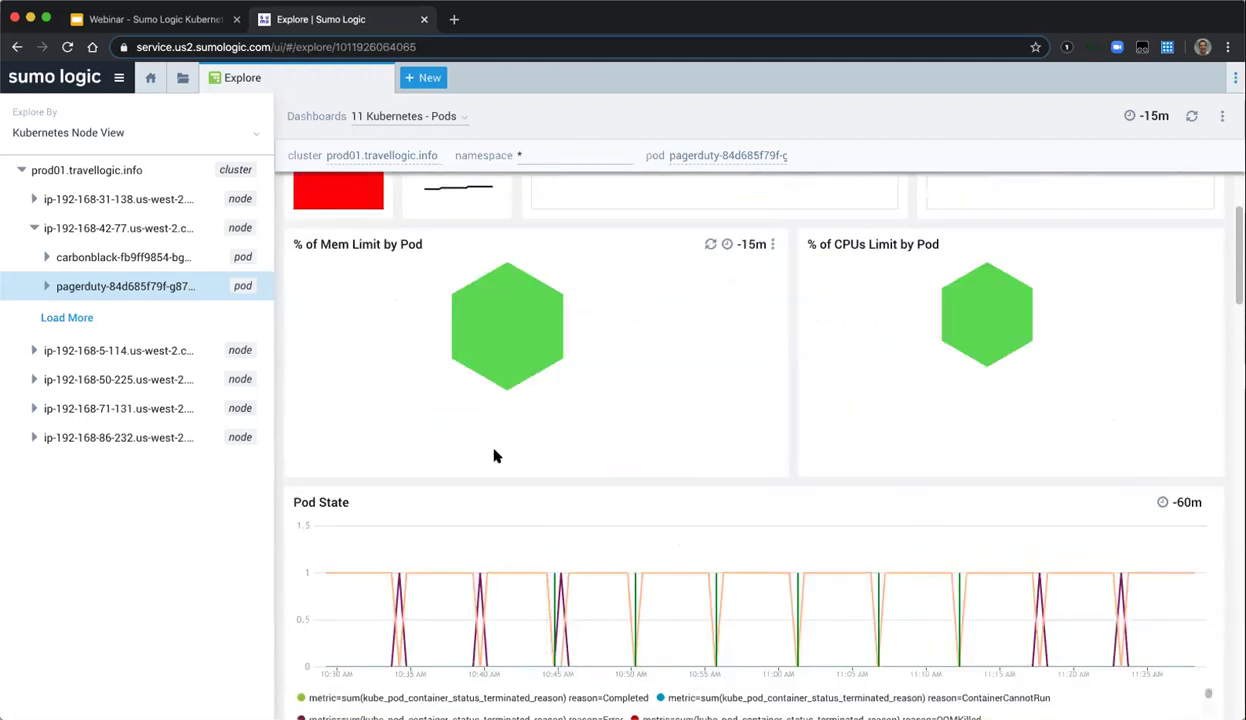
# - Open all related logs for the first Error termination spike in the pagerduty pod's Pod State chart
pyautogui.click(398, 578)
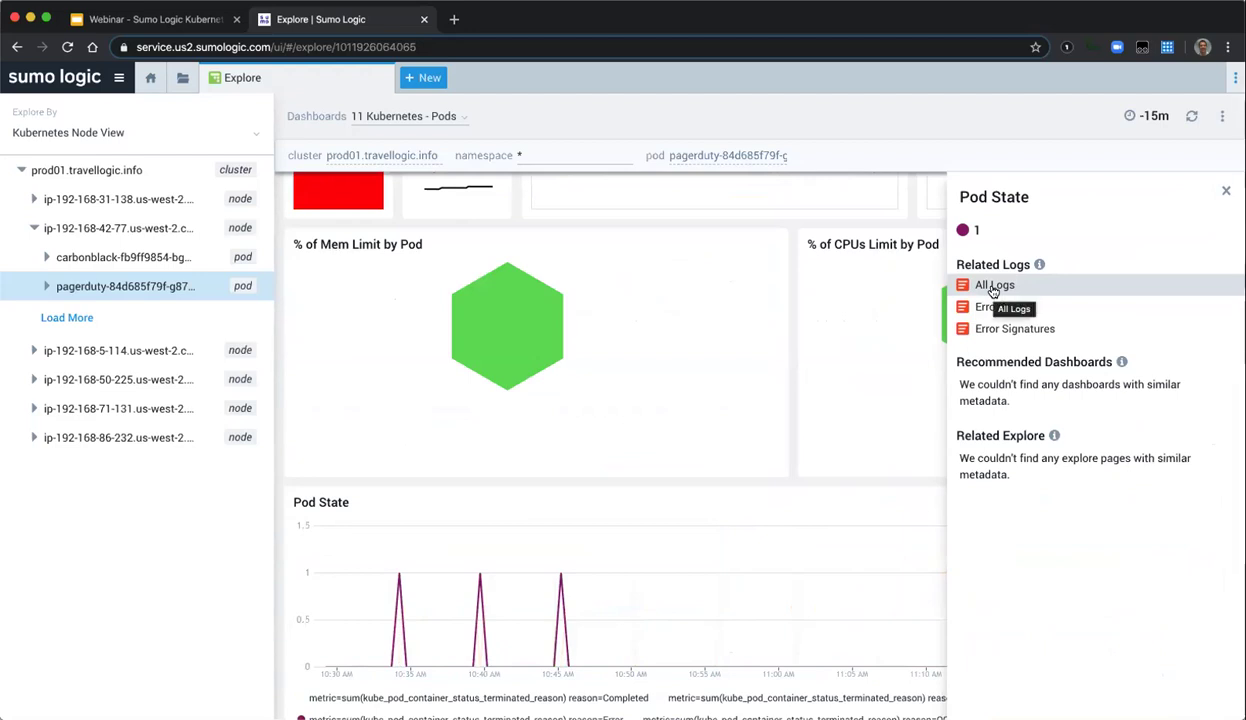
pyautogui.moveTo(557, 575)
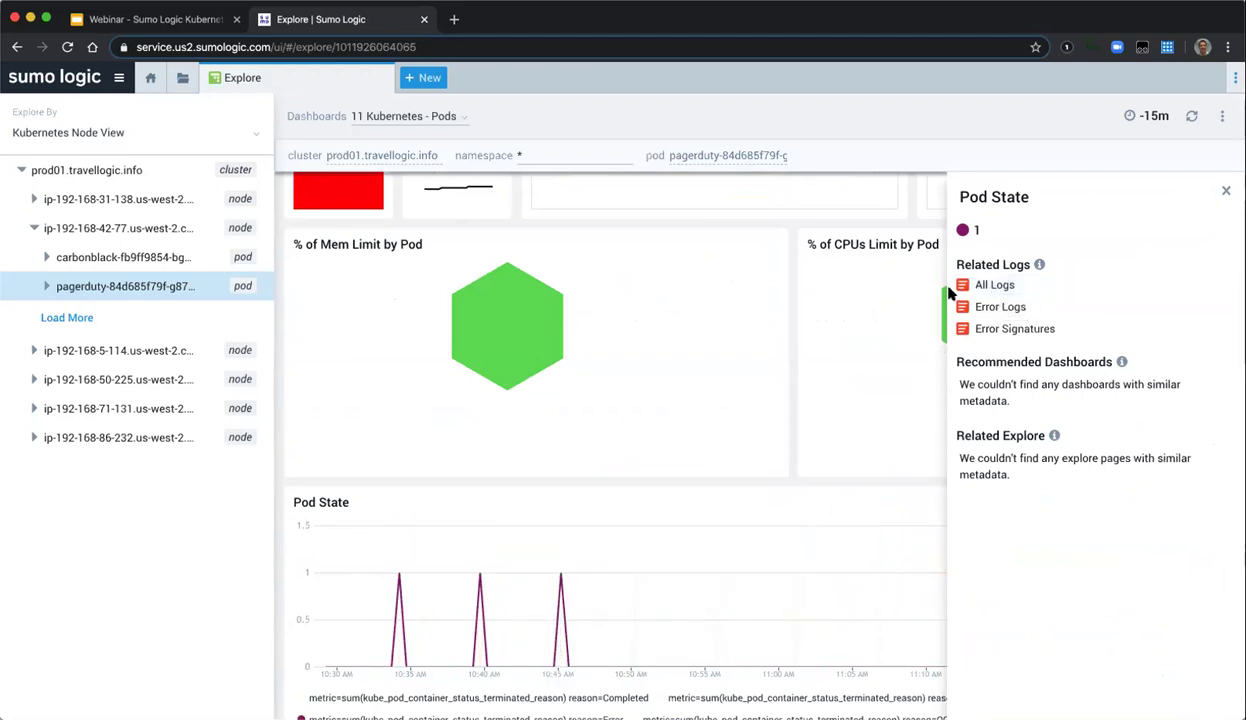
pyautogui.click(987, 287)
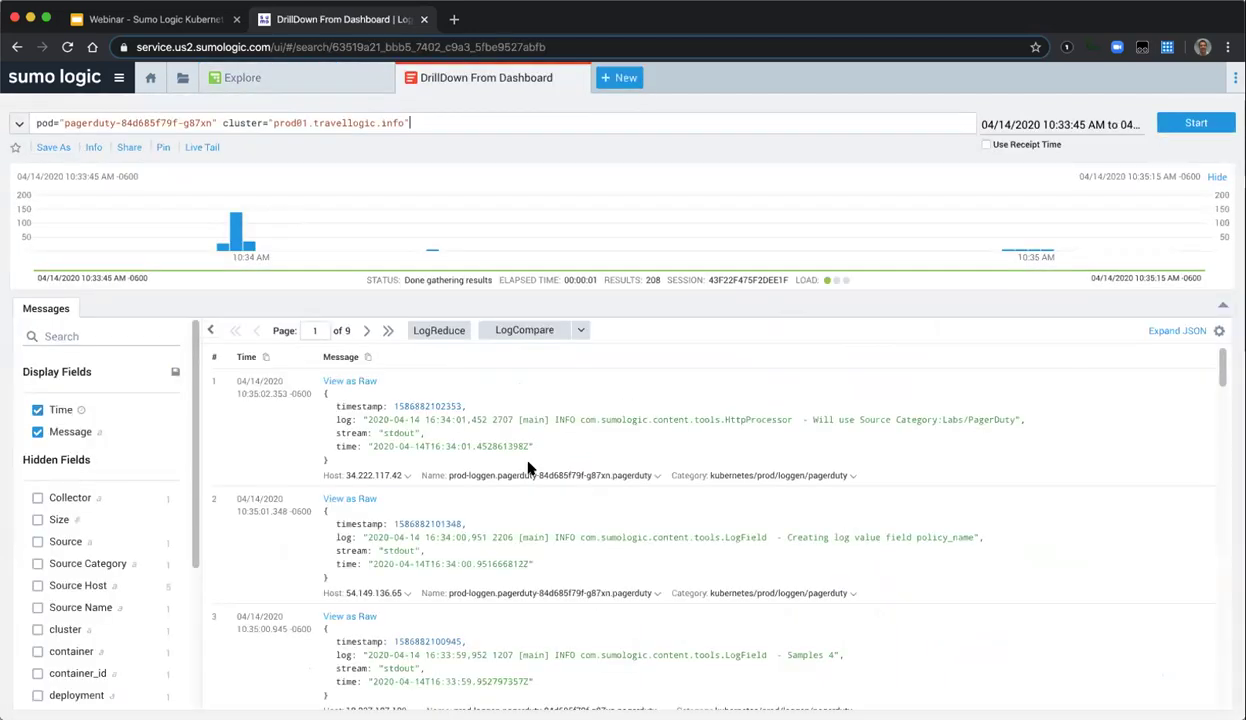
# - Read through the pagerduty pod's log messages around the termination, from the startup entries to the exception and collector credential entries
pyautogui.scroll(-1, 680, 463)
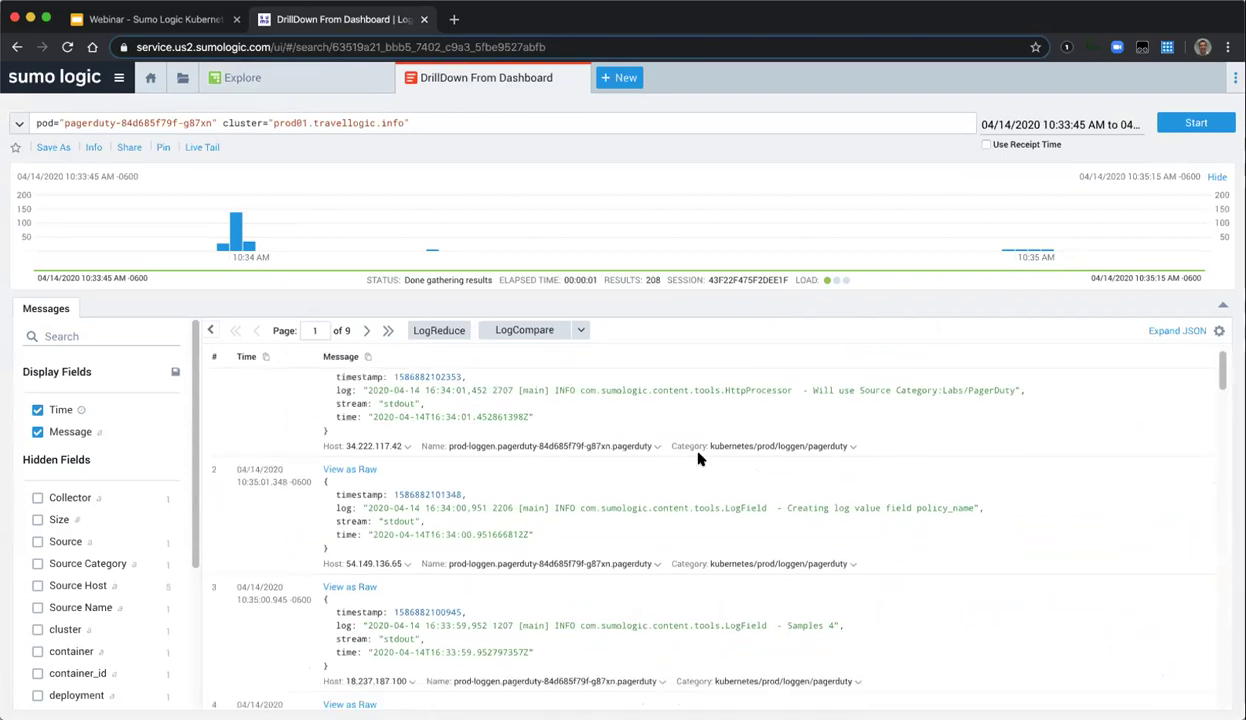
pyautogui.scroll(-5, 645, 463)
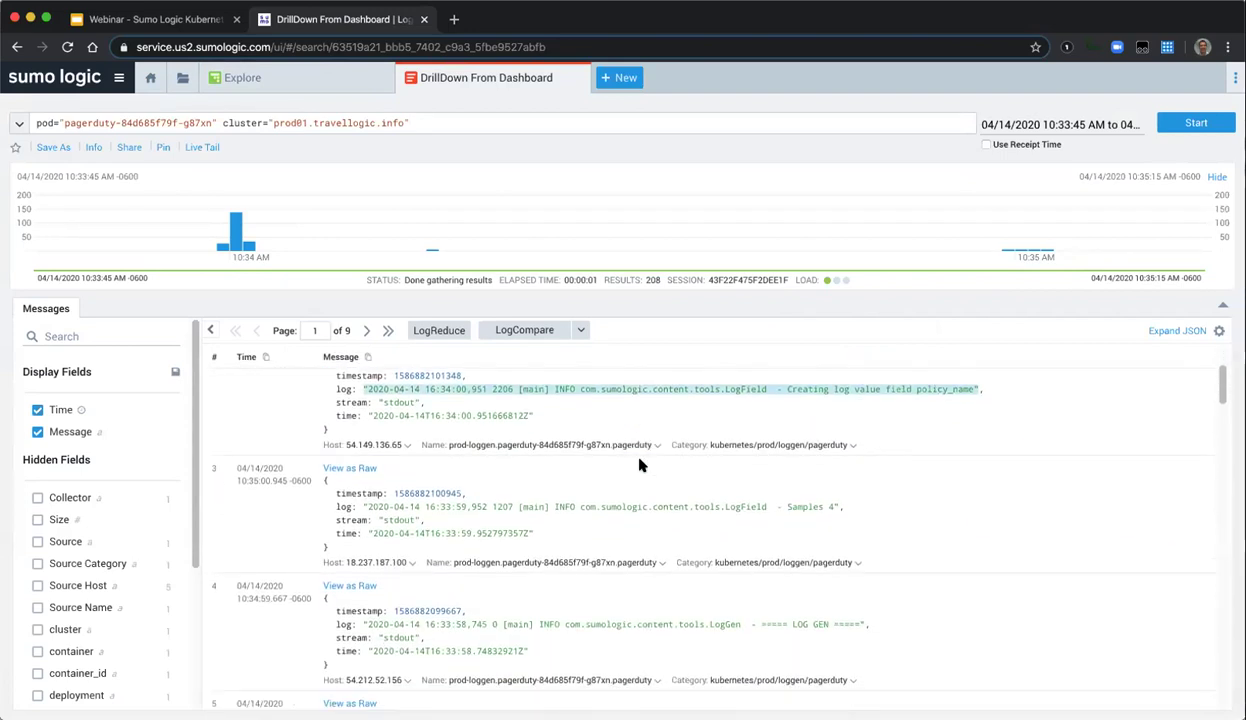
pyautogui.moveTo(770, 548); pyautogui.dragTo(786, 568)
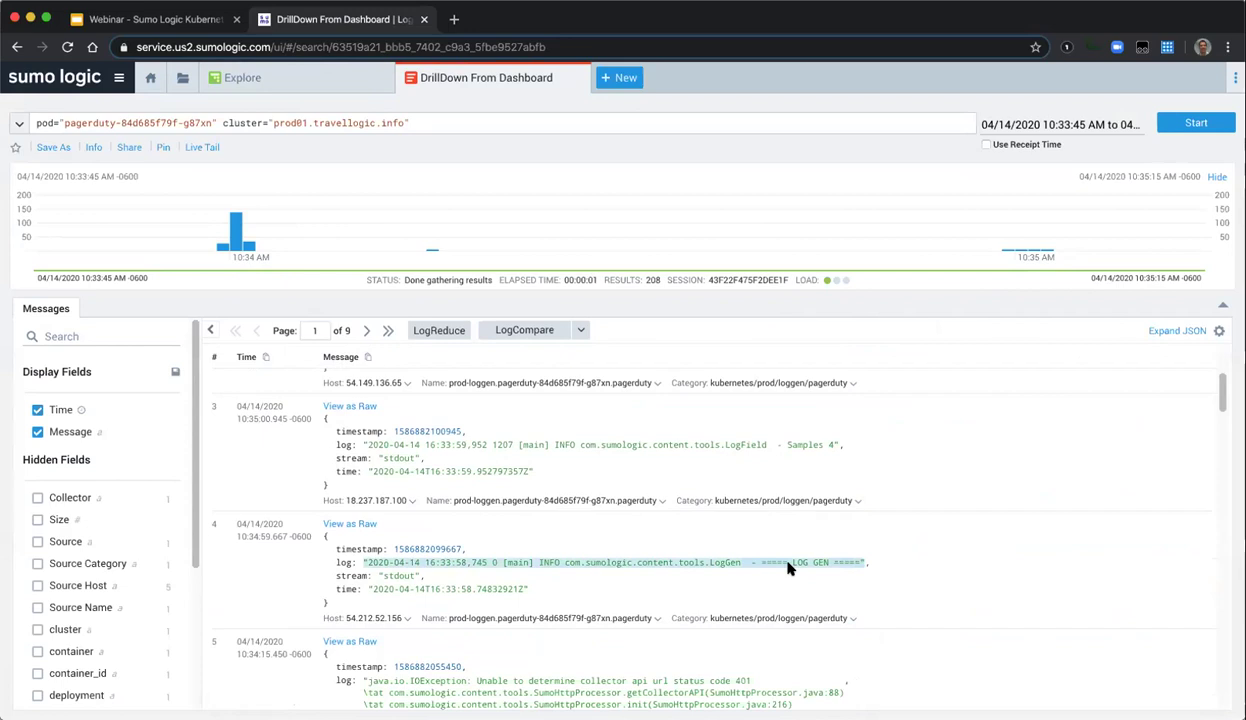
pyautogui.click(789, 570)
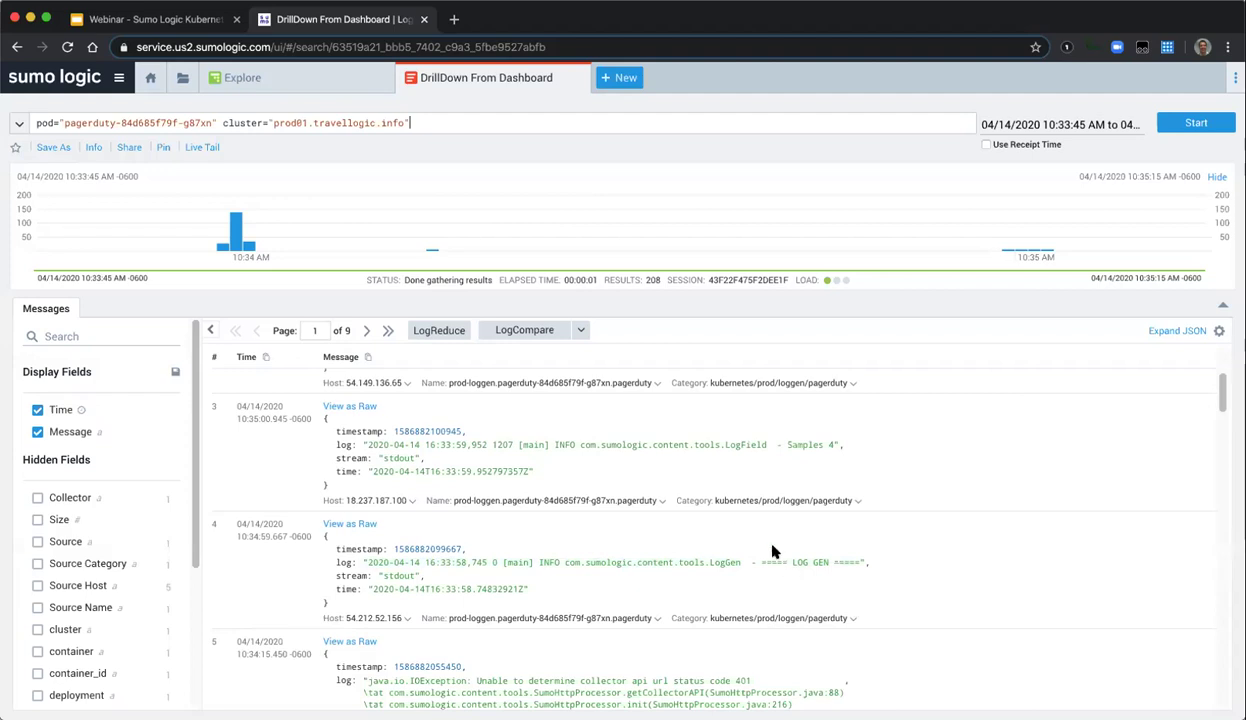
pyautogui.click(770, 553)
pyautogui.scroll(-1, 770, 553)
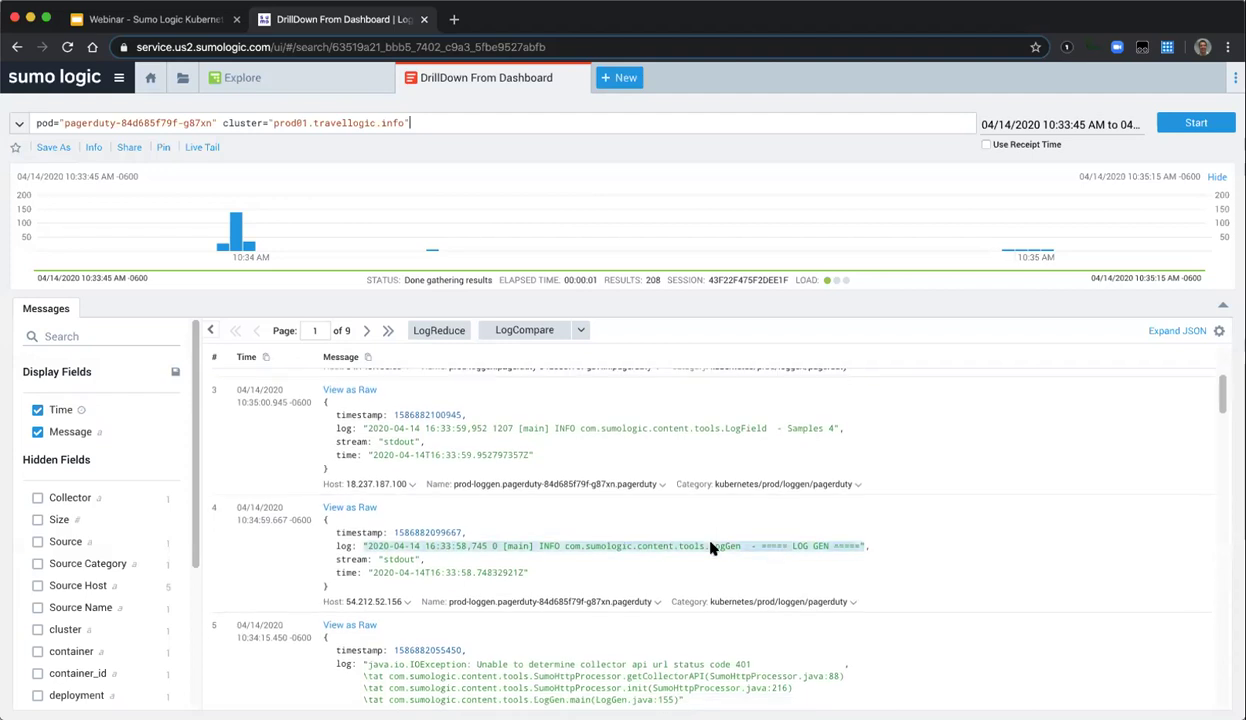
pyautogui.scroll(-3, 480, 555)
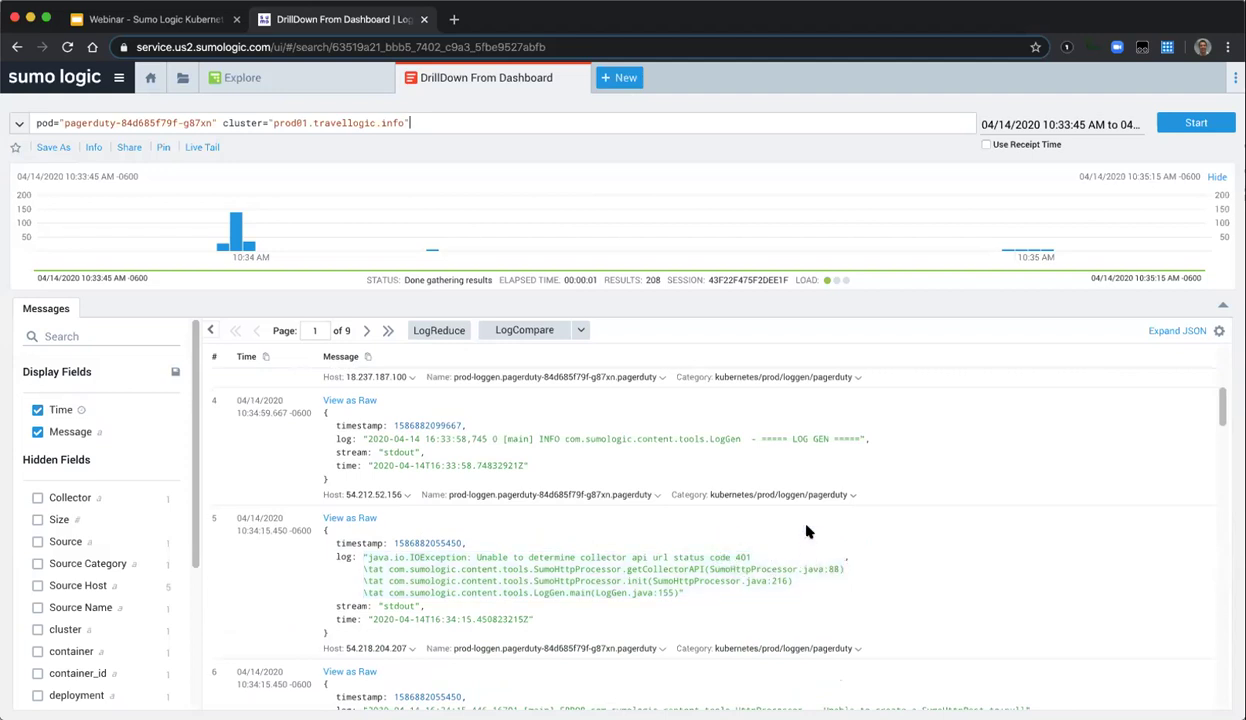
pyautogui.scroll(-2, 865, 519)
pyautogui.scroll(-3, 866, 520)
pyautogui.scroll(-5, 866, 520)
pyautogui.scroll(-7, 866, 520)
pyautogui.scroll(-4, 648, 541)
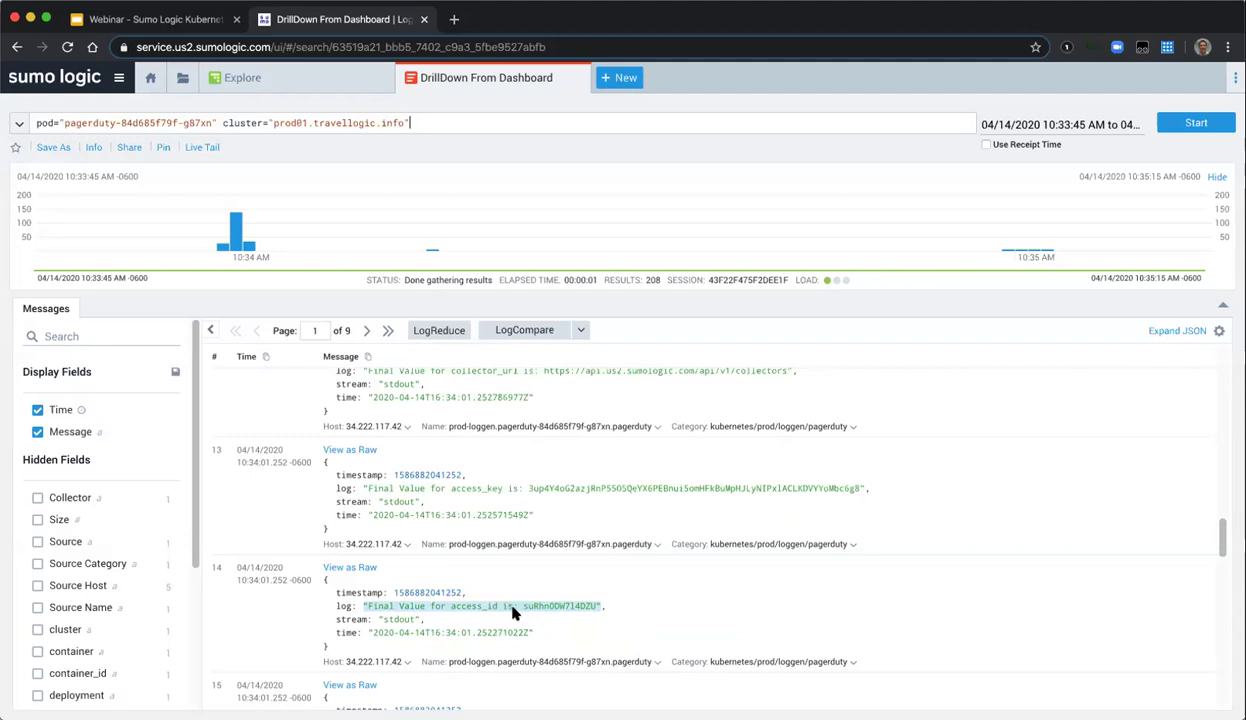
# - Show the access_id log message as raw text and add its access ID value to the search query as an OR condition
pyautogui.click(367, 568)
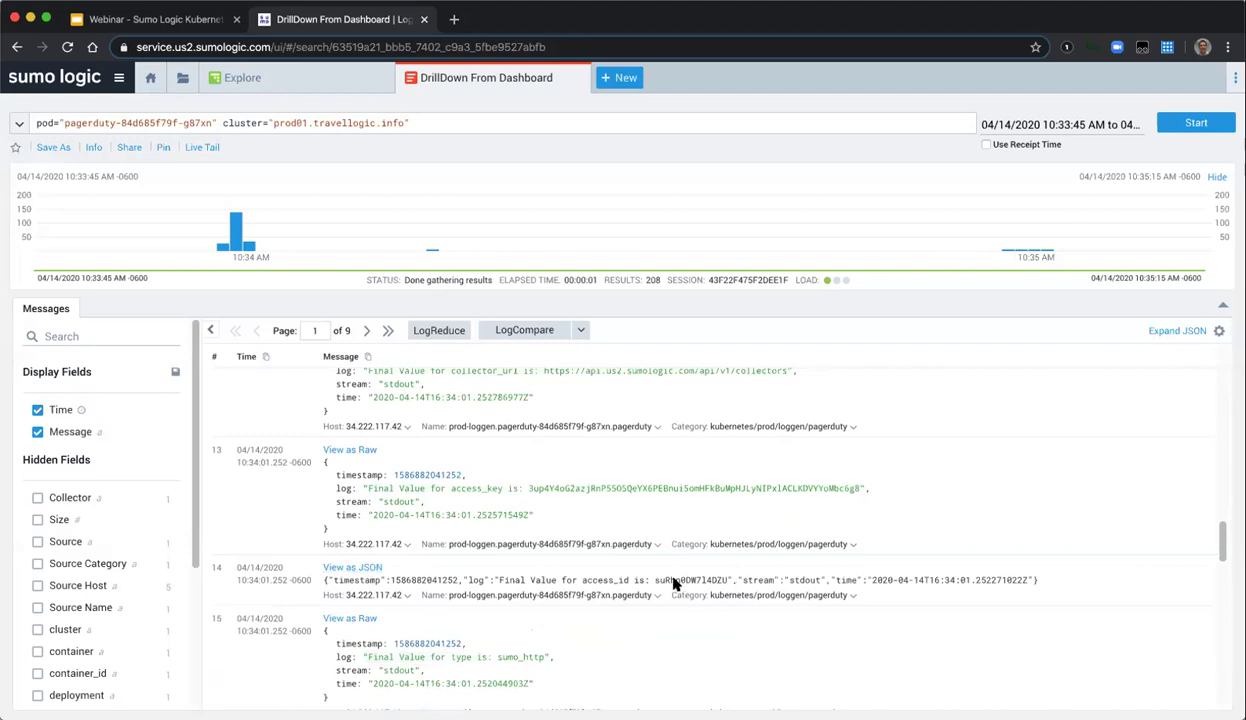
pyautogui.moveTo(655, 582); pyautogui.dragTo(716, 582)
pyautogui.rightClick(716, 582)
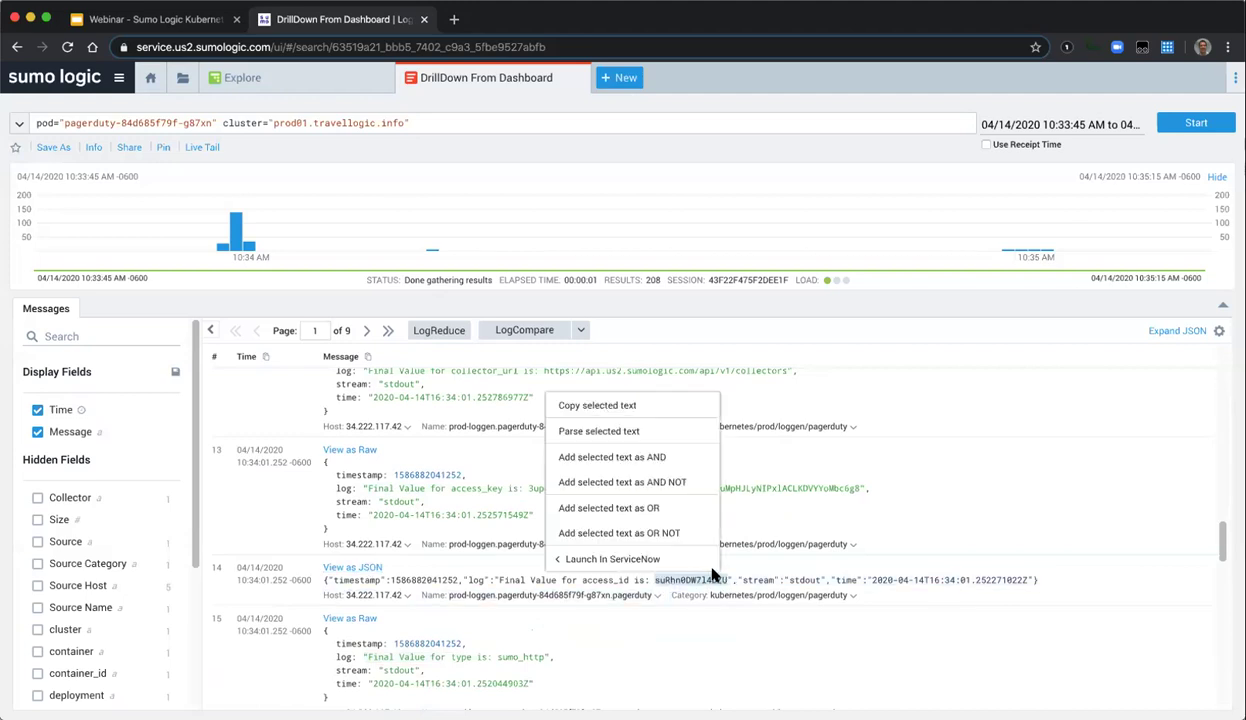
pyautogui.click(669, 509)
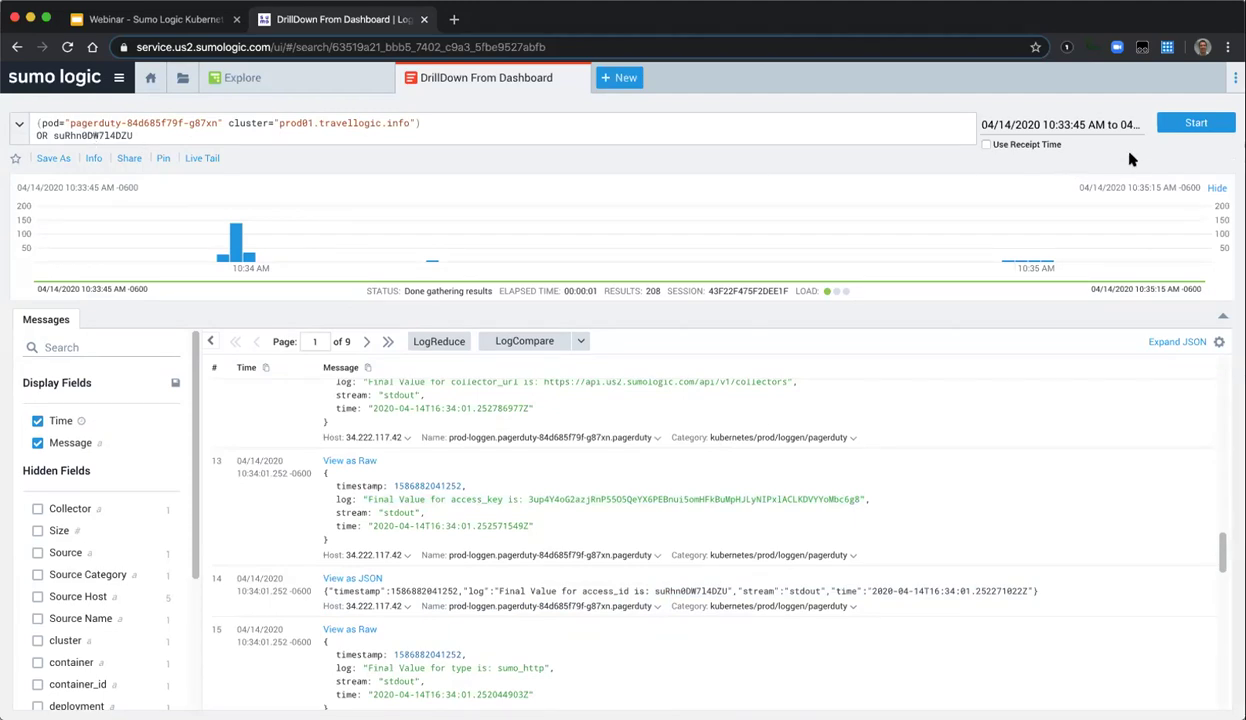
# - Set the search time range to Last 60 Minutes and run the expanded query
pyautogui.click(1056, 125)
pyautogui.click(1027, 206)
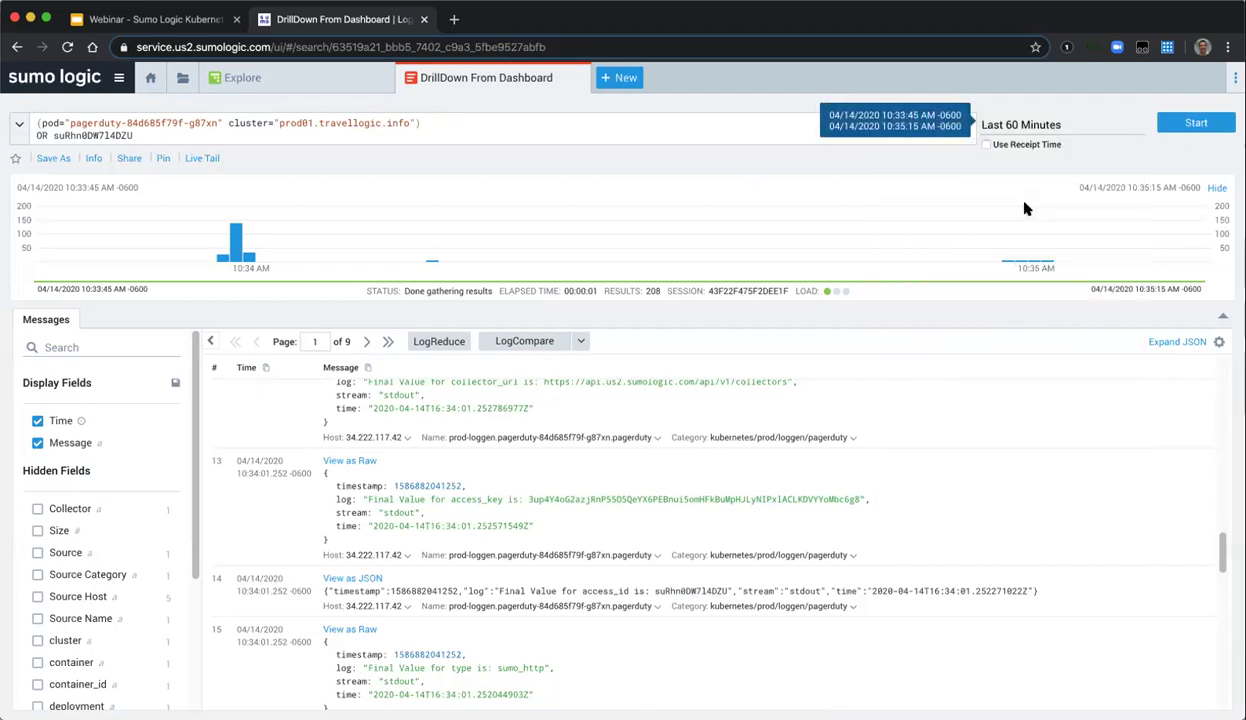
pyautogui.click(1179, 122)
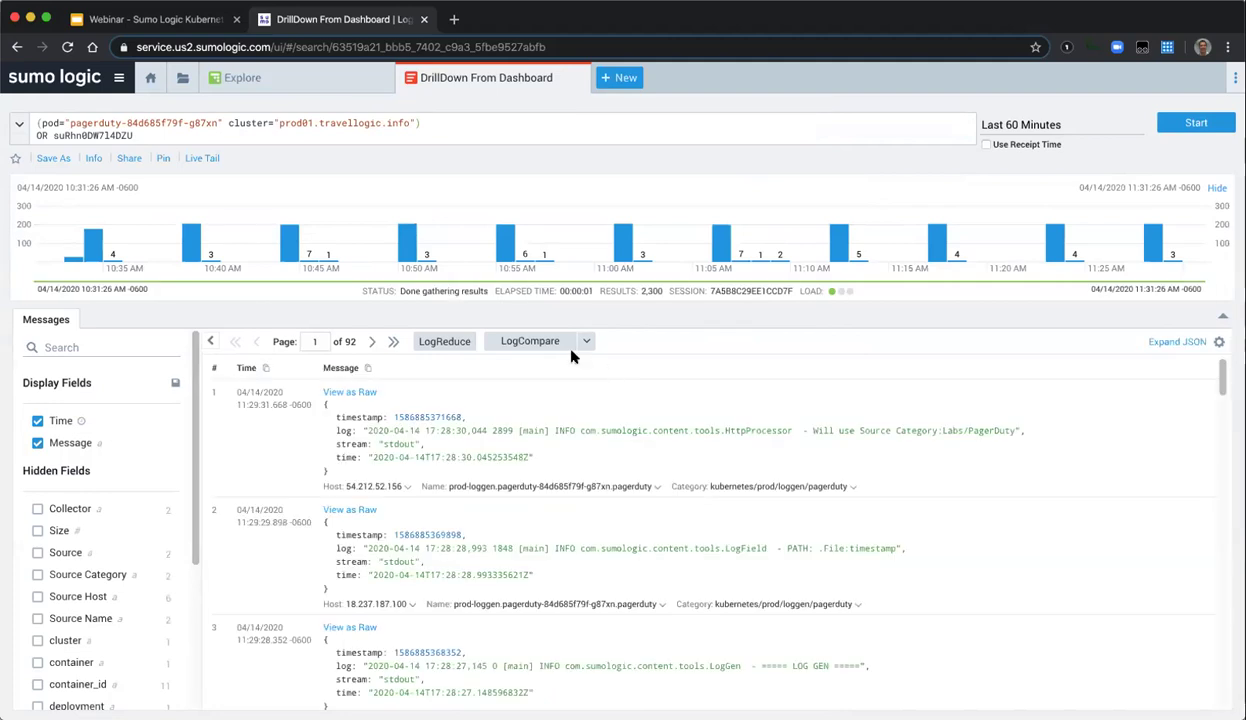
# - Drill down from the Source Category field into the Labs/Sumo_Logic messages and inspect when they occurred
pyautogui.doubleClick(94, 137)
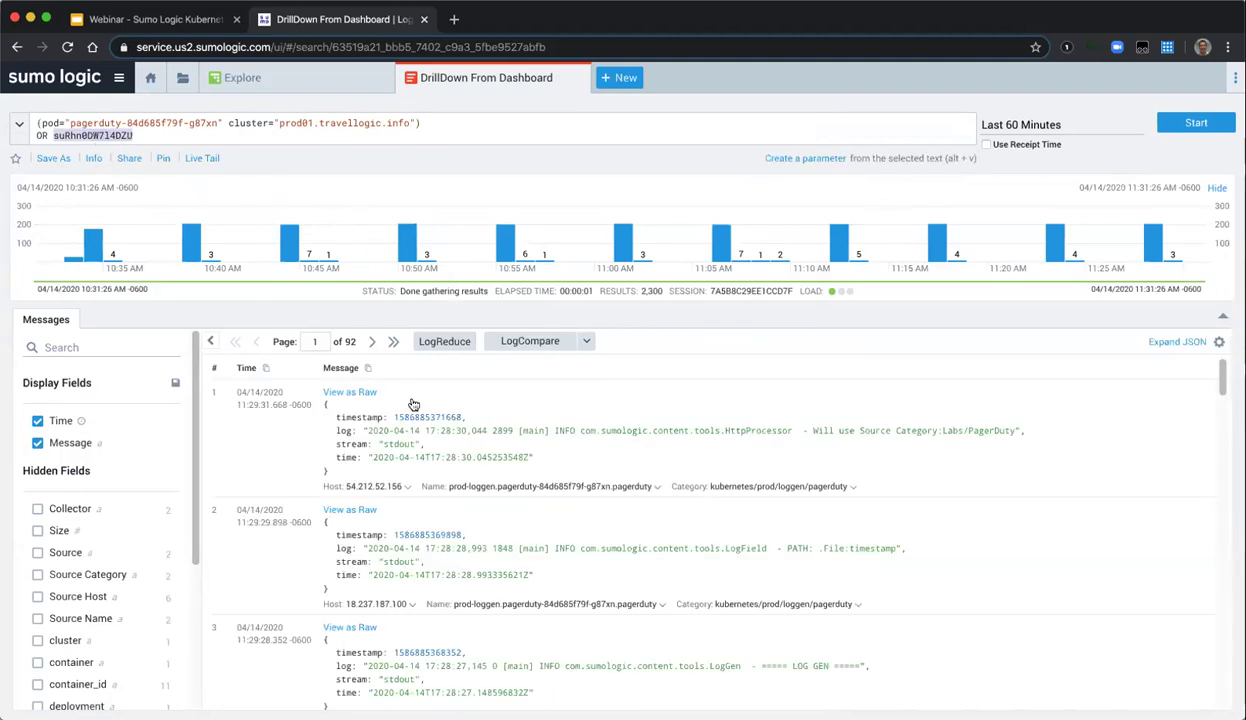
pyautogui.scroll(-1, 278, 545)
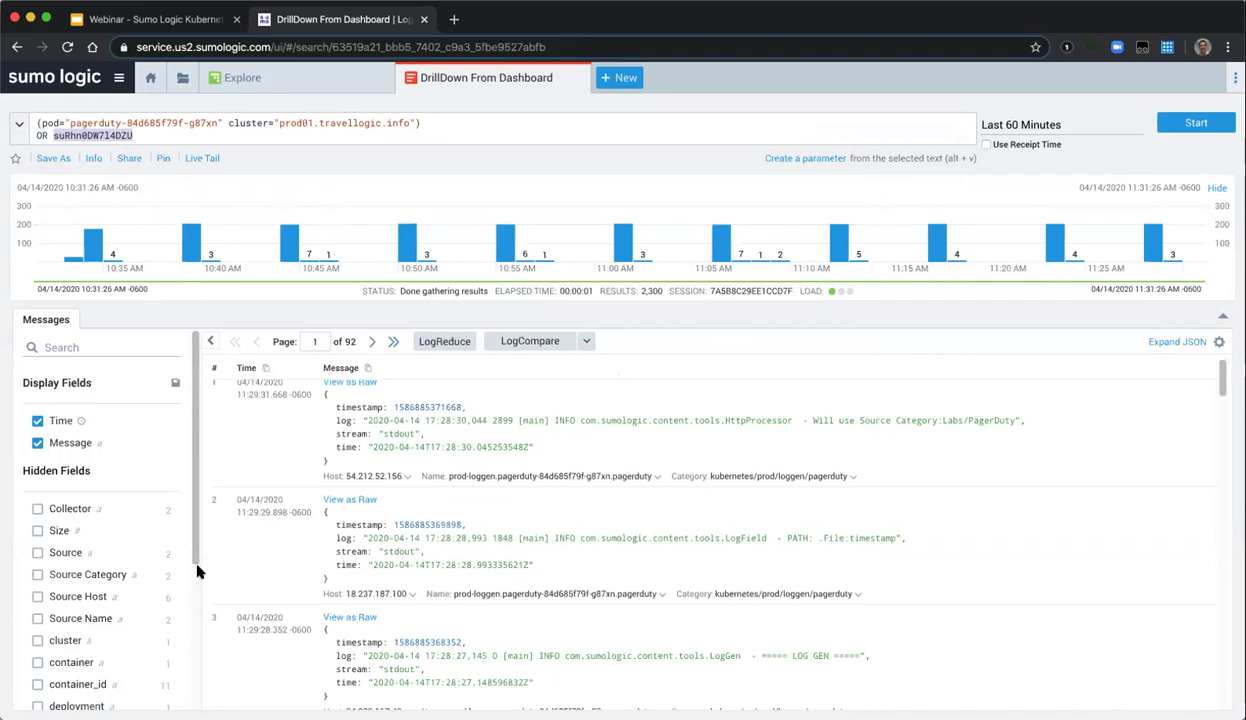
pyautogui.click(130, 576)
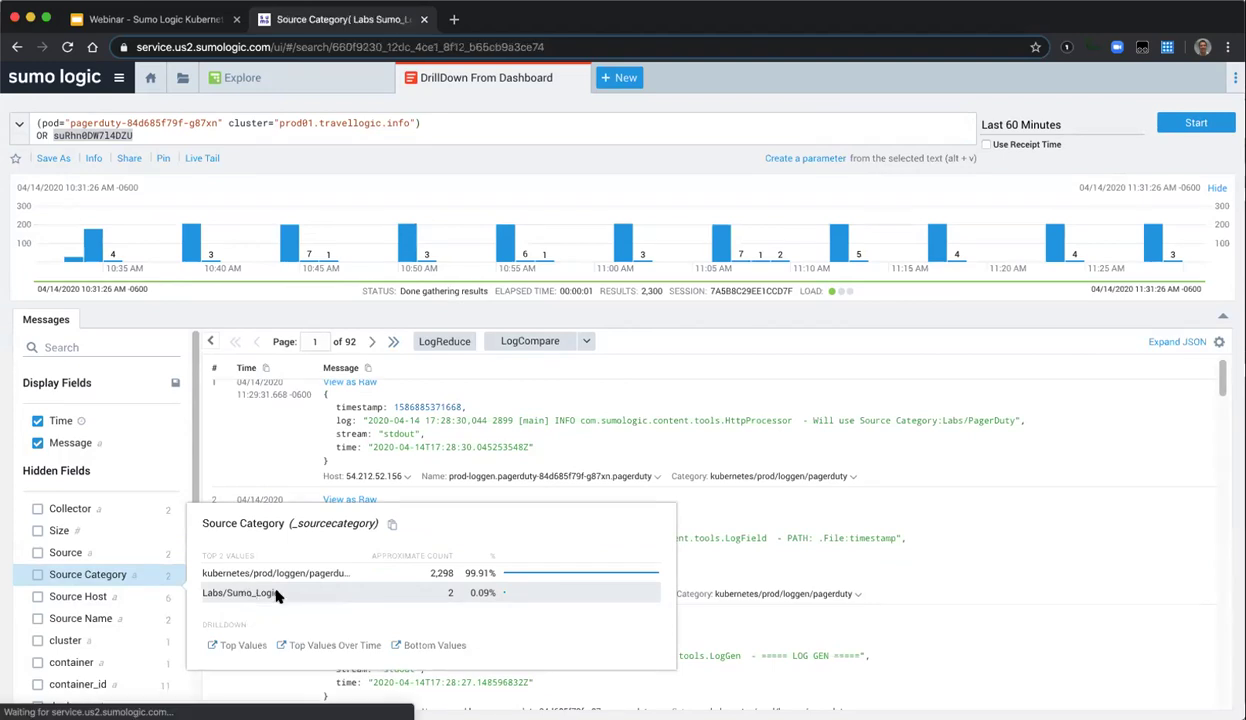
pyautogui.click(248, 593)
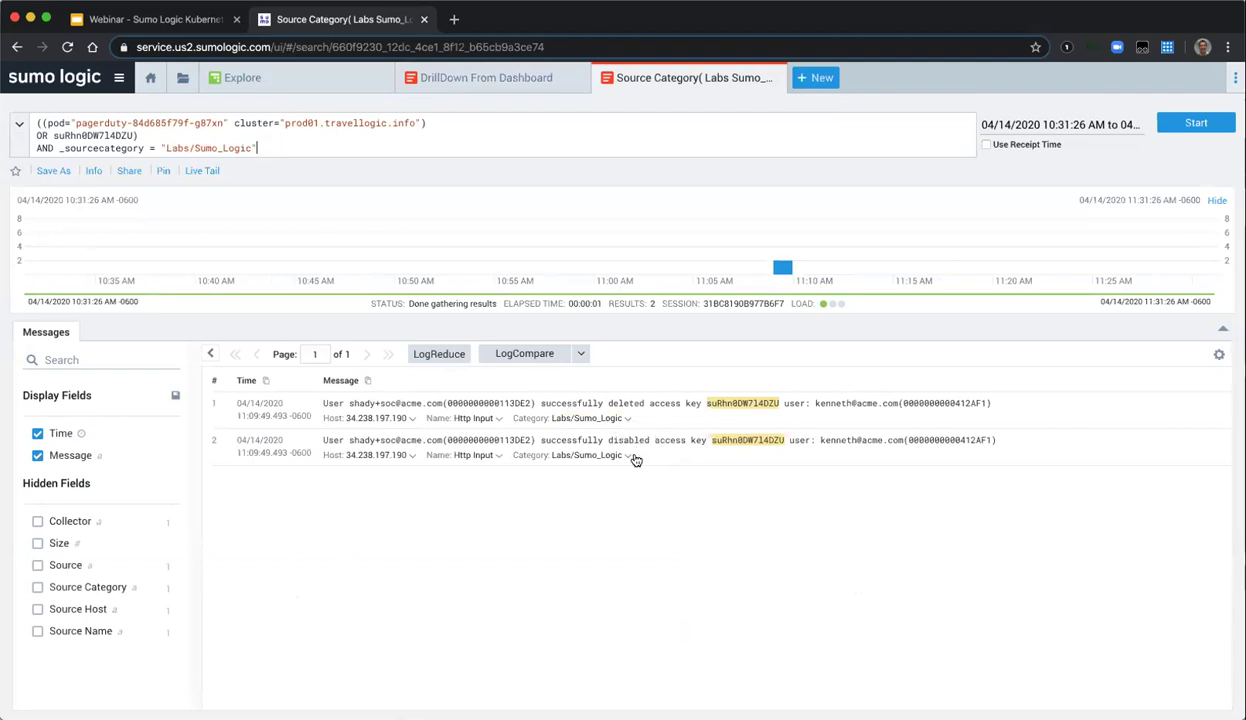
pyautogui.moveTo(782, 270)
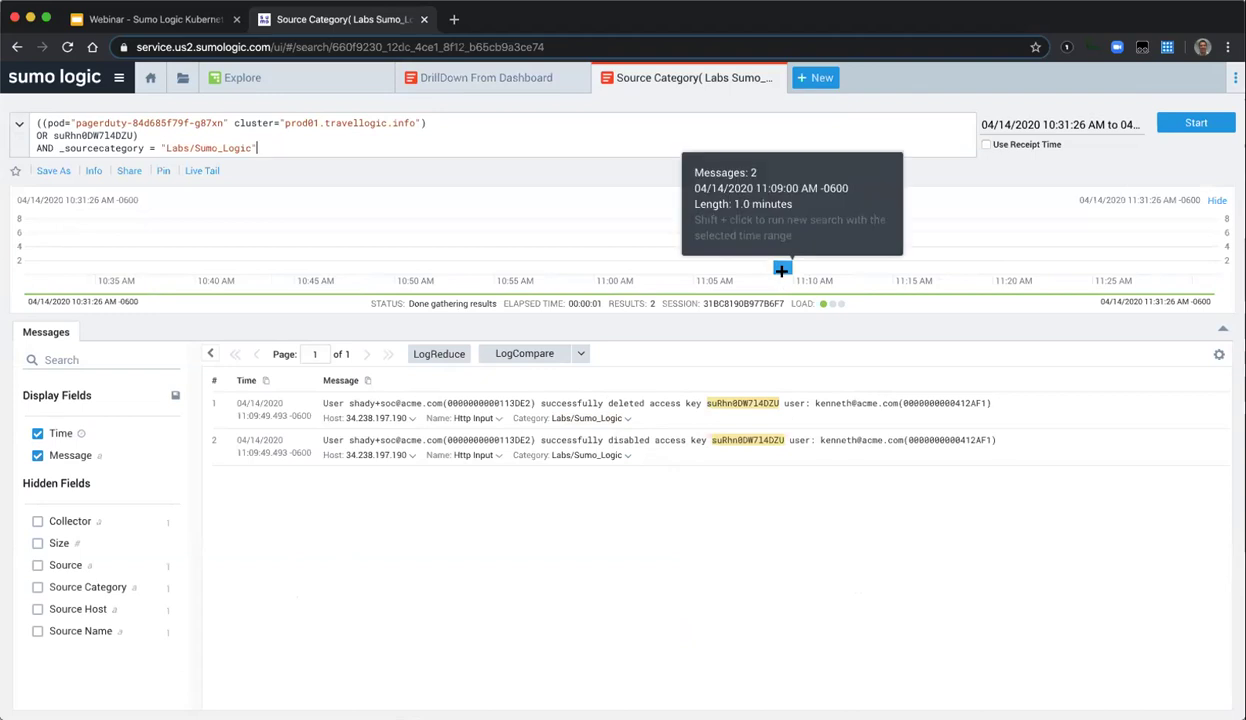